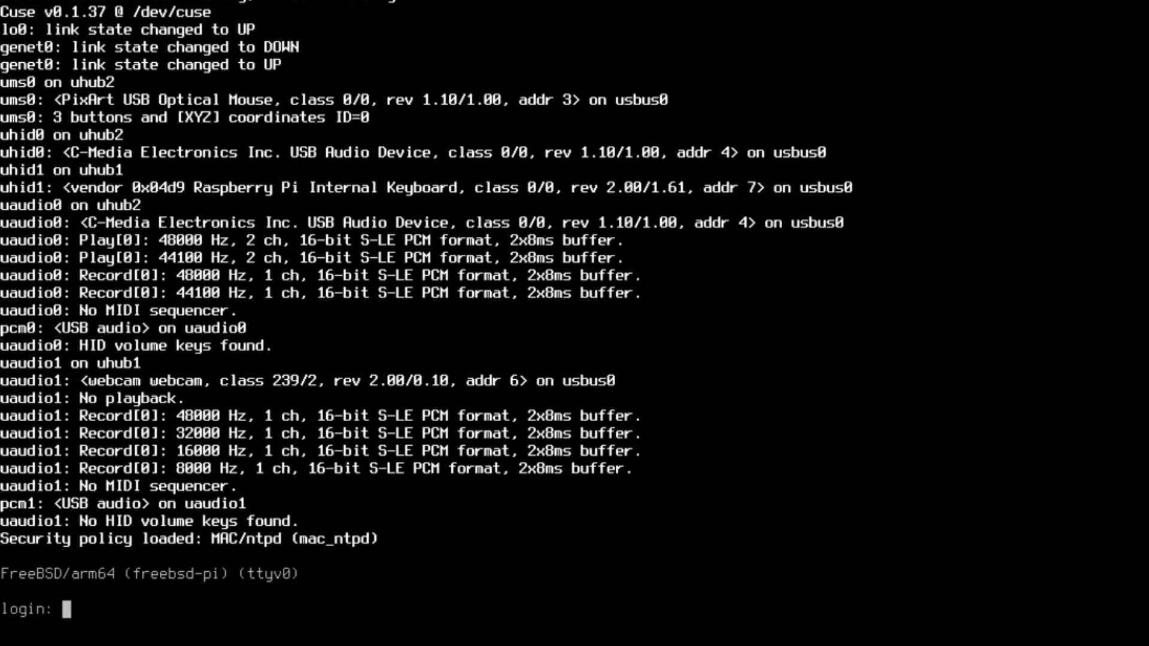
Log in to the user account at the console and launch Xfce with startx.
text(christopher)
key(Return)
key(Return)
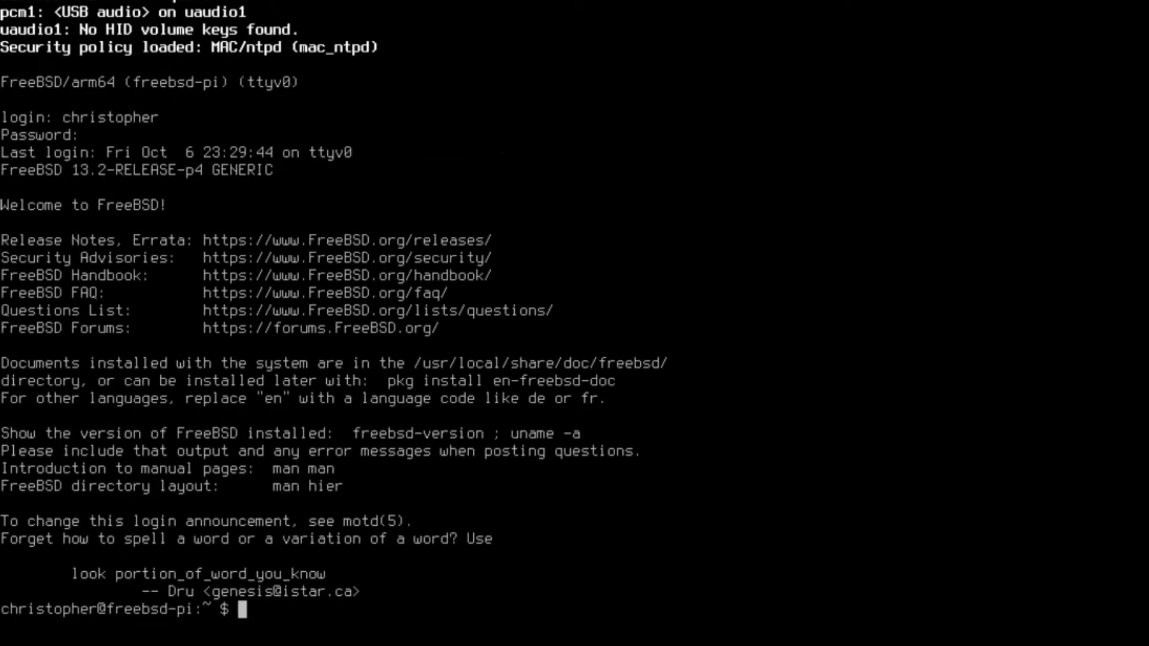
text(startx)
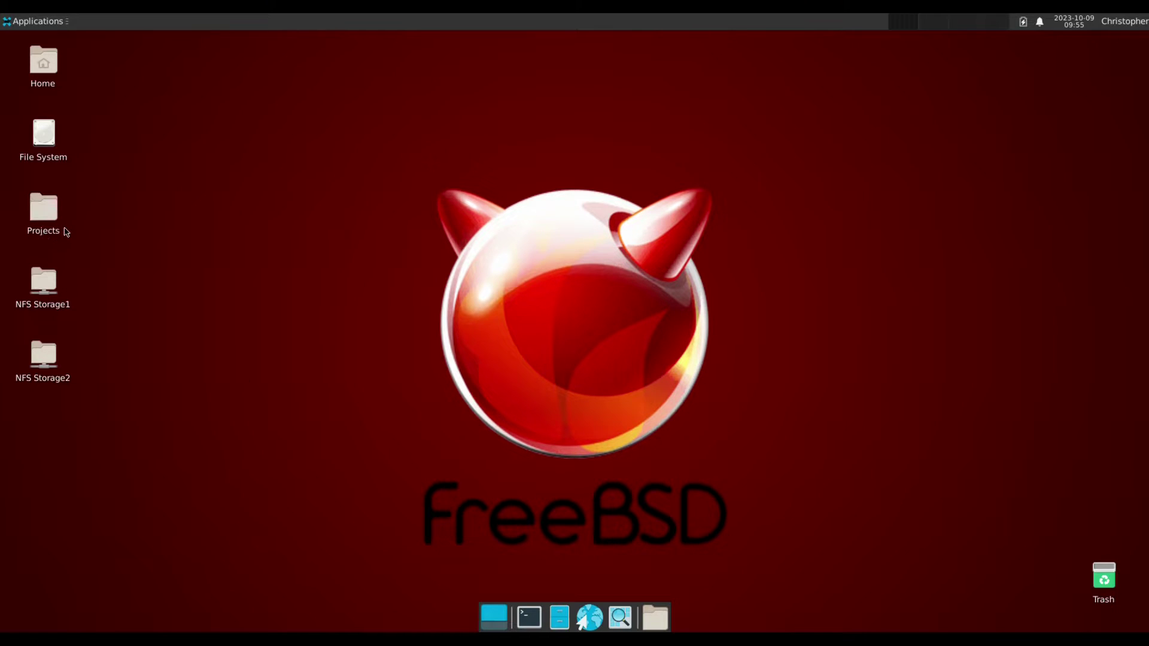
Open a terminal, centre it on the desktop and run neofetch.
click(529, 617)
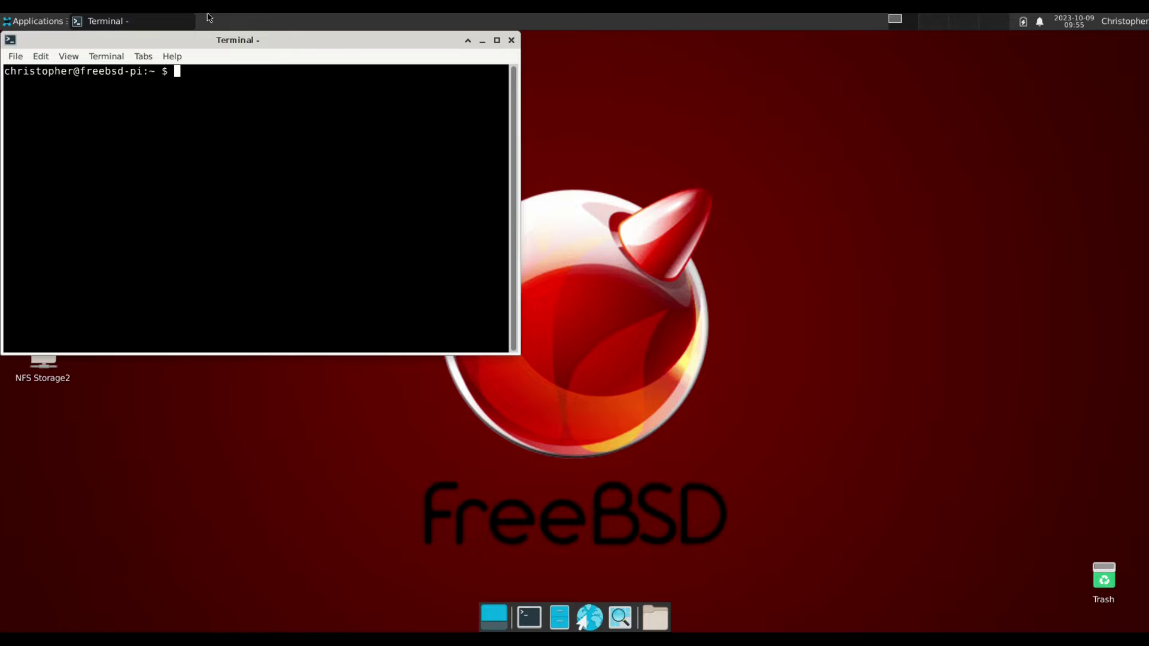
drag(208, 37, 503, 157)
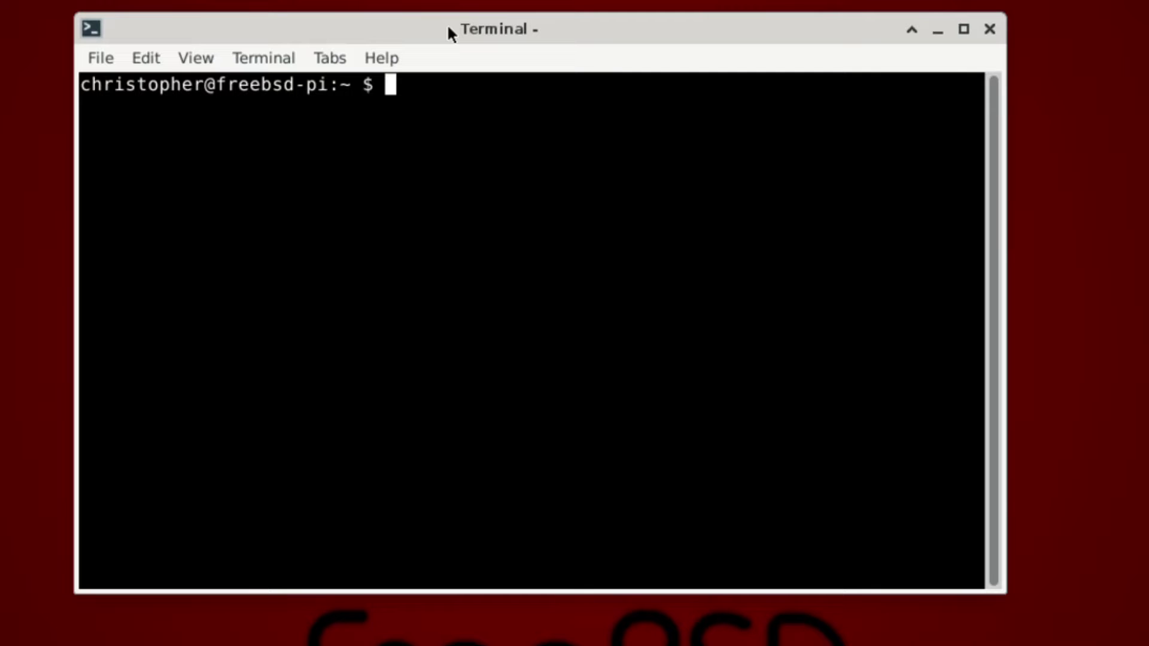
text(neofetch)
key(Return)
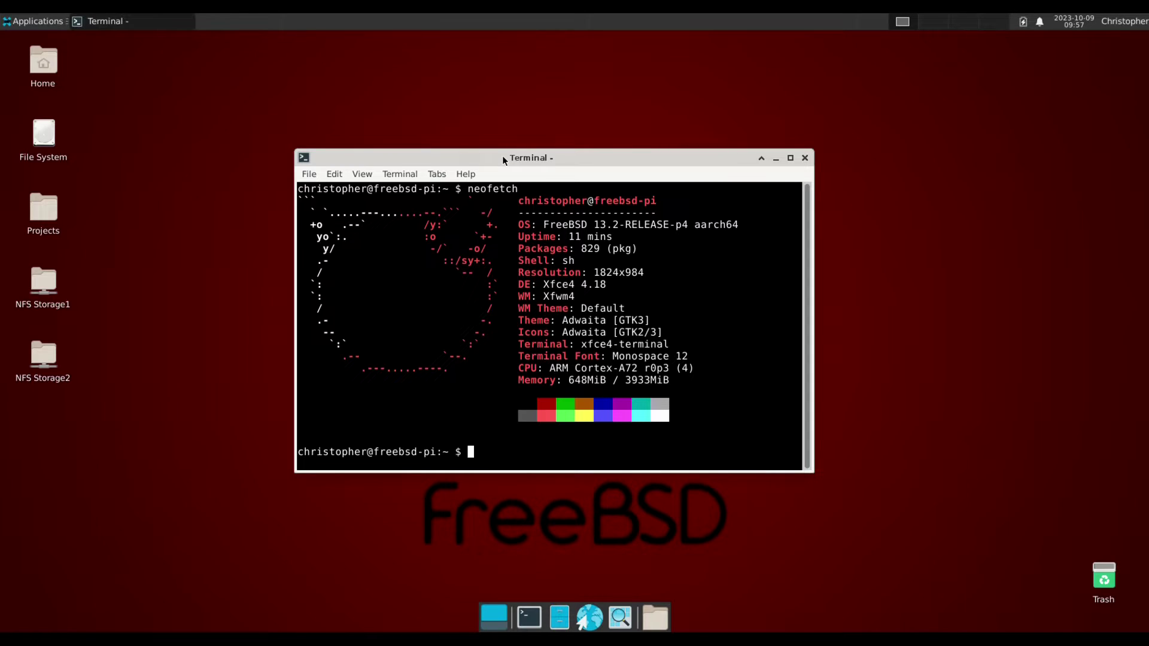
Close the terminal and open the Projects/Freebsd-Raspberry-Pi-400 folder.
click(805, 158)
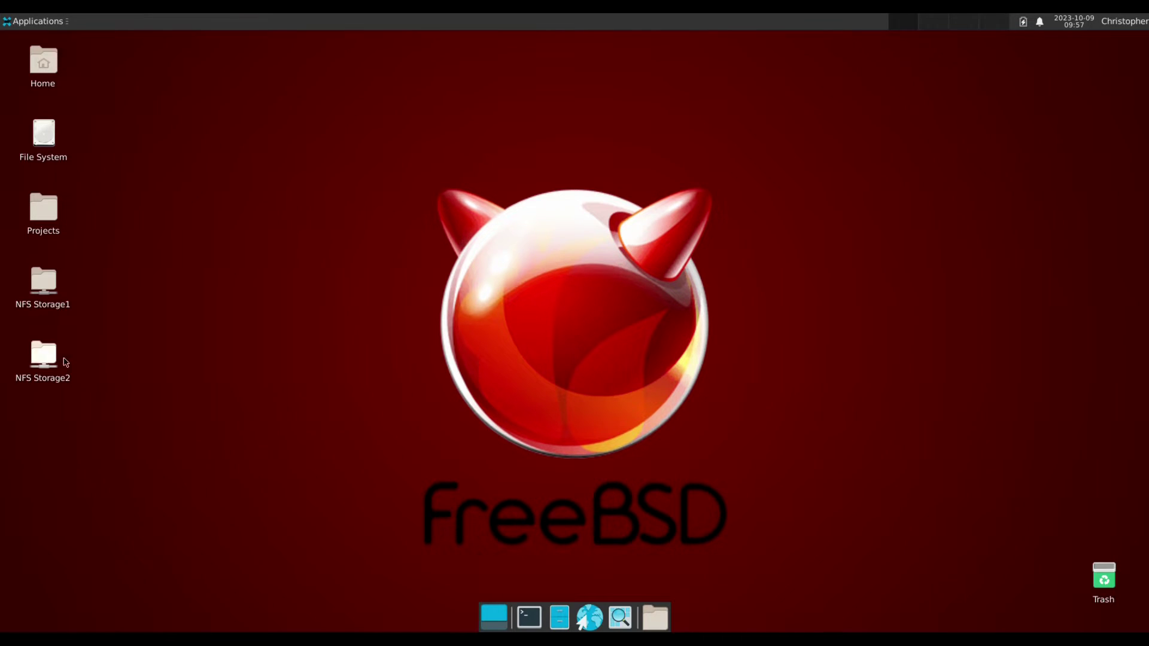
click(43, 217)
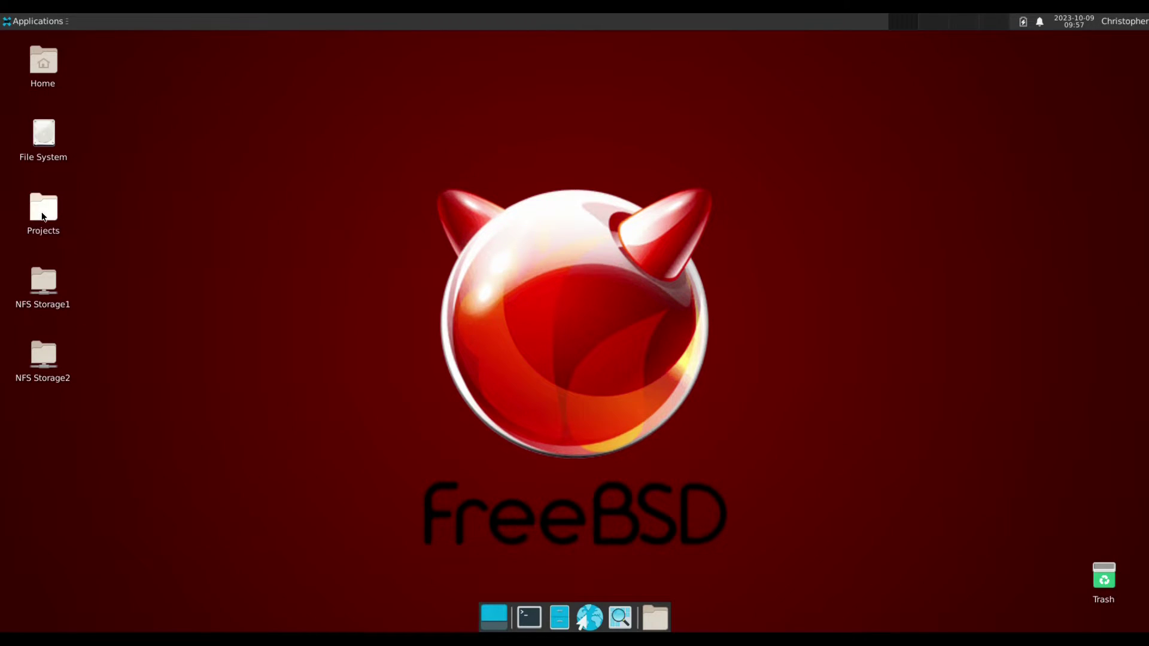
double_click(43, 212)
double_click(159, 114)
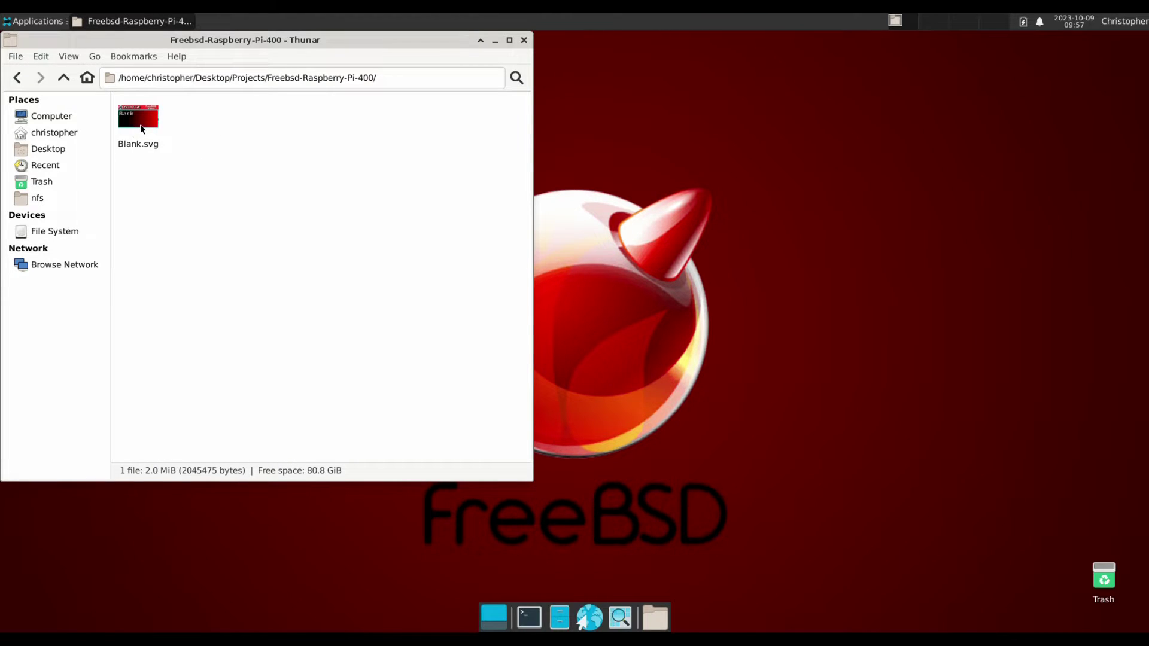
Open Blank.svg with Inkscape.
right_click(142, 128)
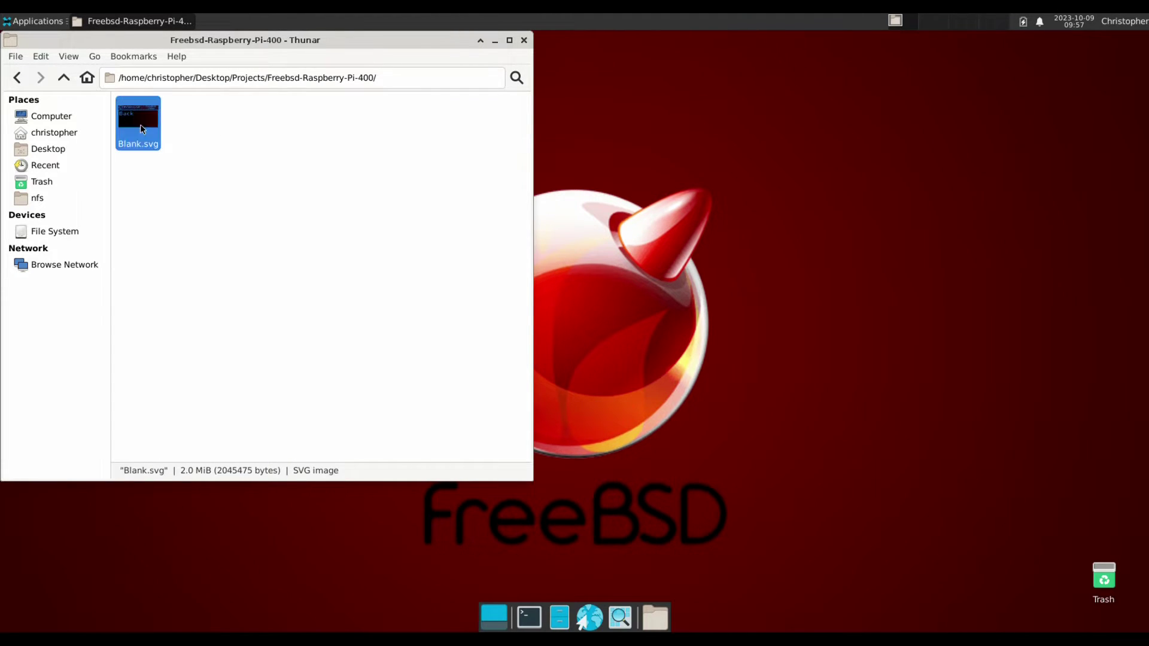
mouse_move(178, 152)
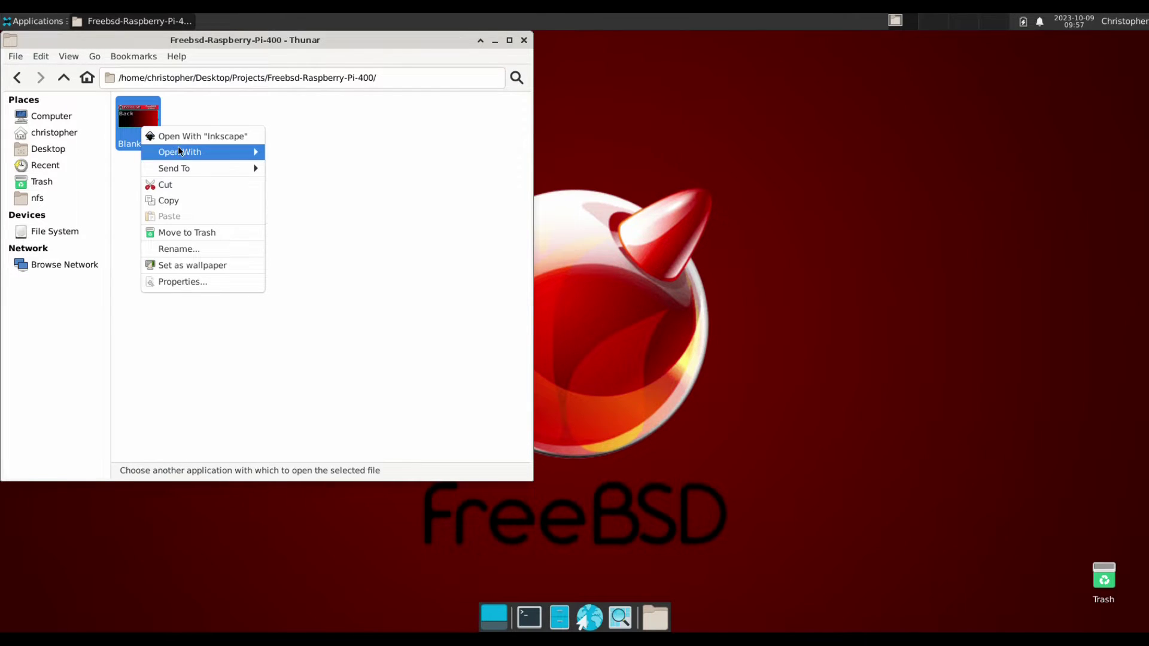
click(214, 136)
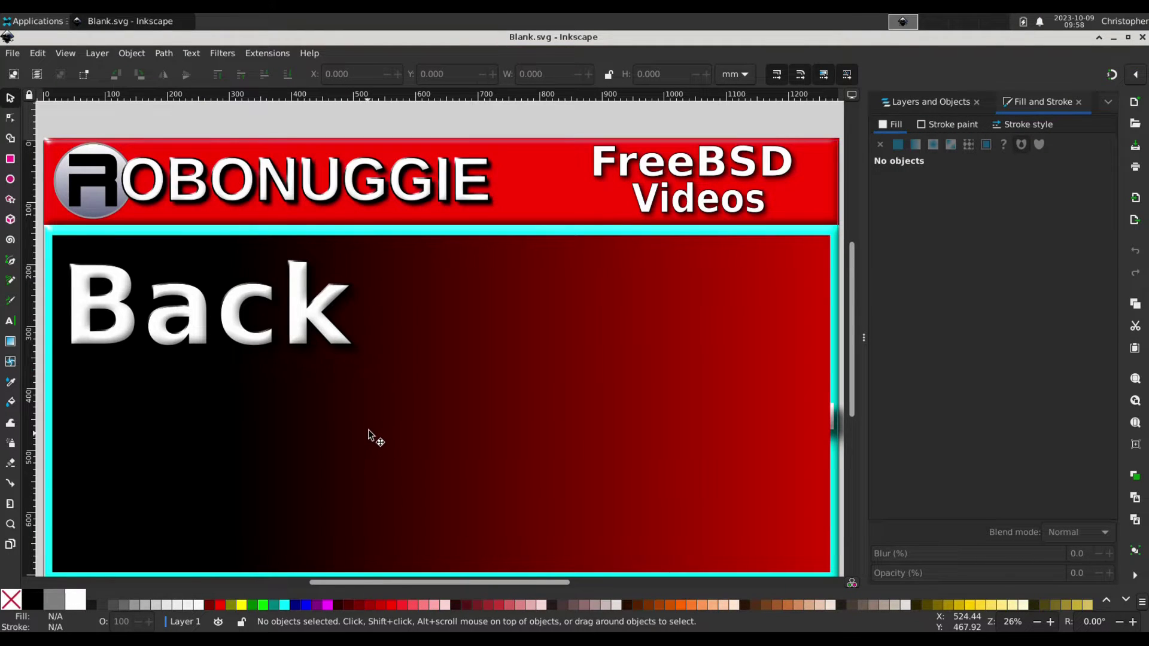
Replace the word Back on the banner with Video.
scroll(364, 407, down, 1)
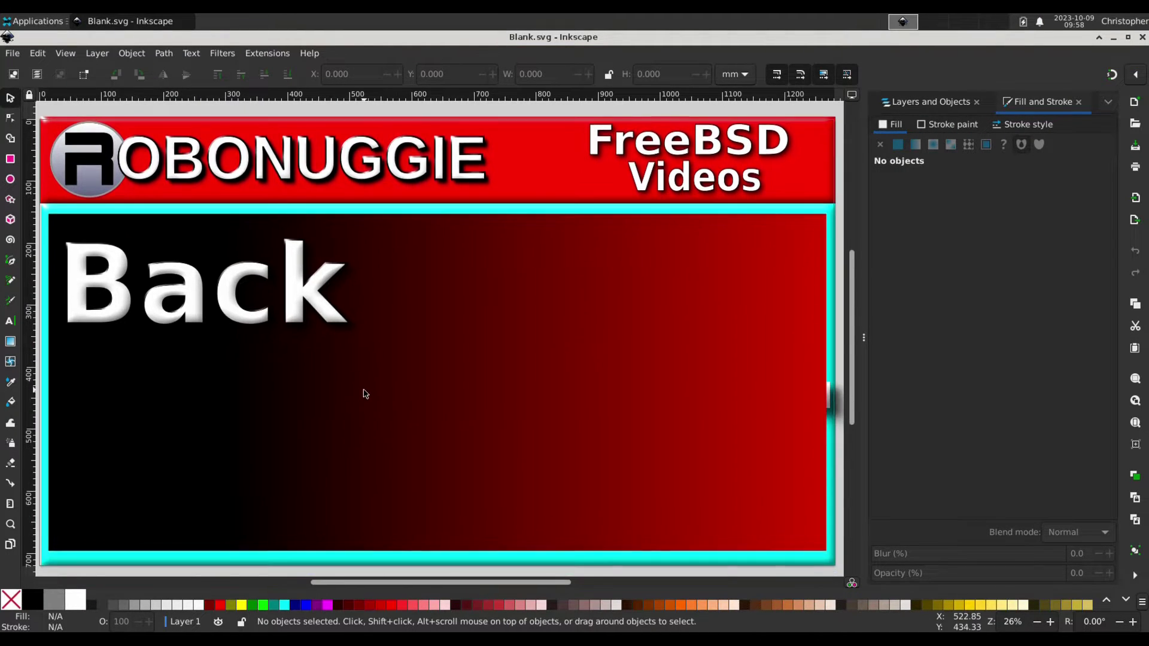
drag(362, 389, 370, 390)
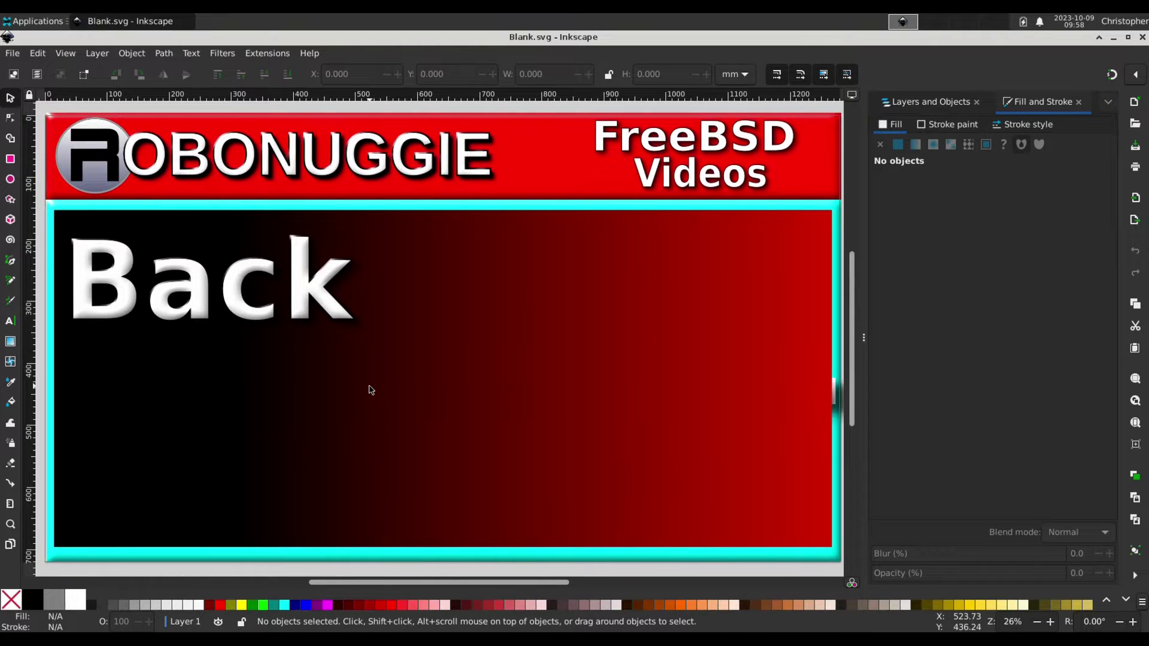
double_click(240, 307)
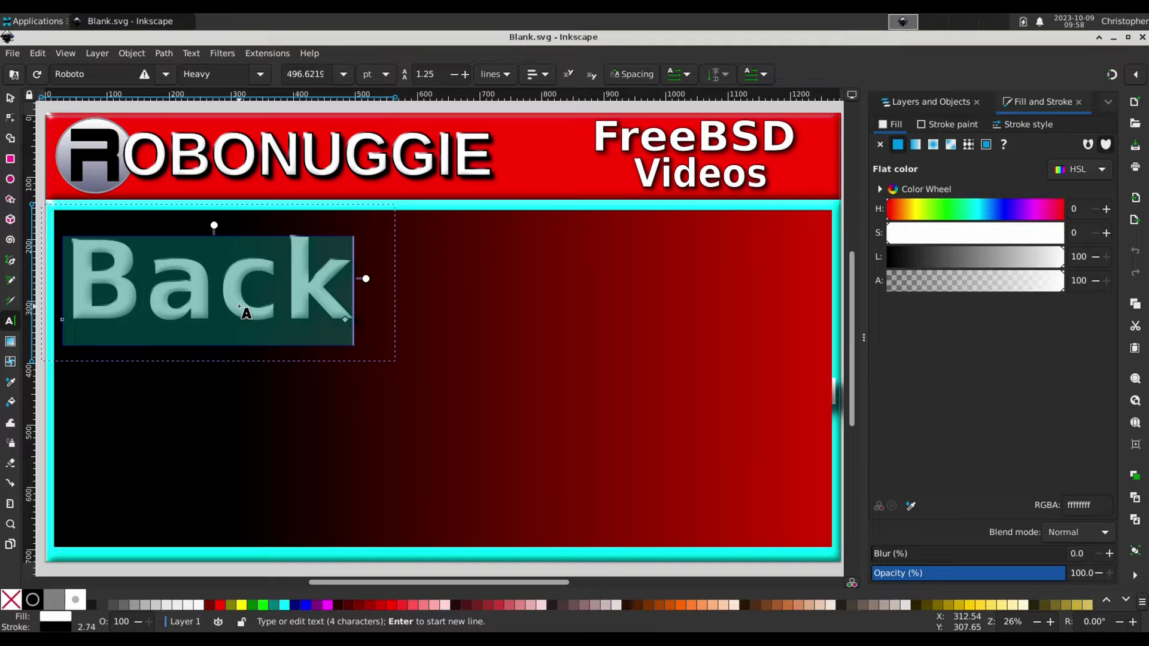
text(Video)
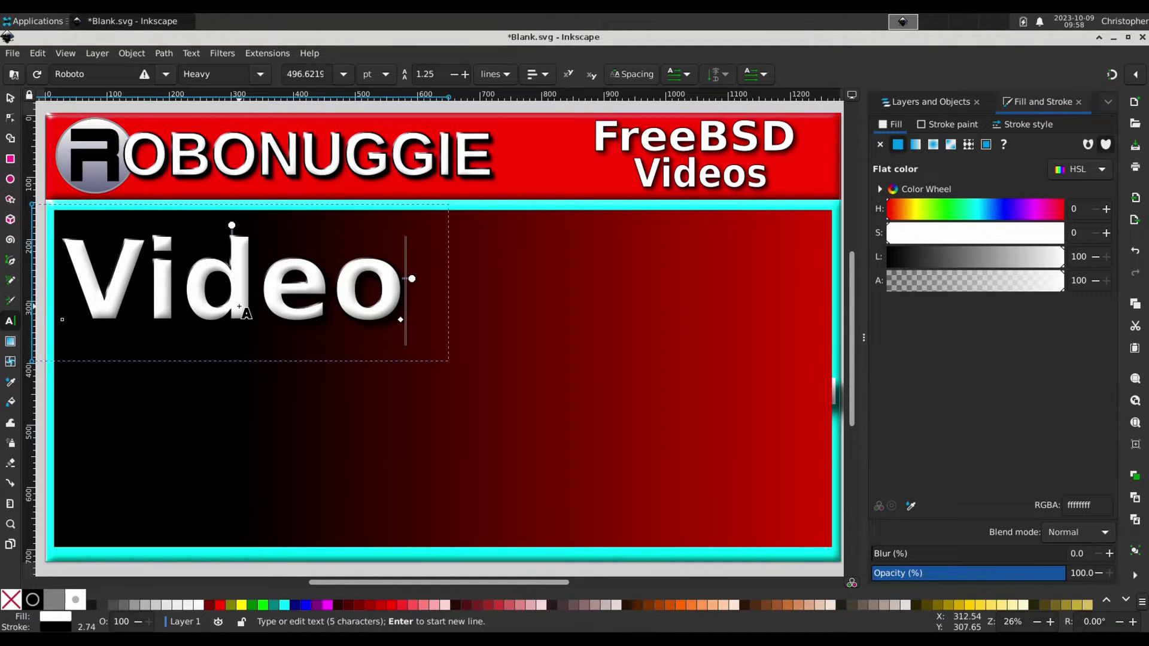
Move and slightly shrink the text, then type the title line 'My FreeBSD Emergency'.
click(10, 97)
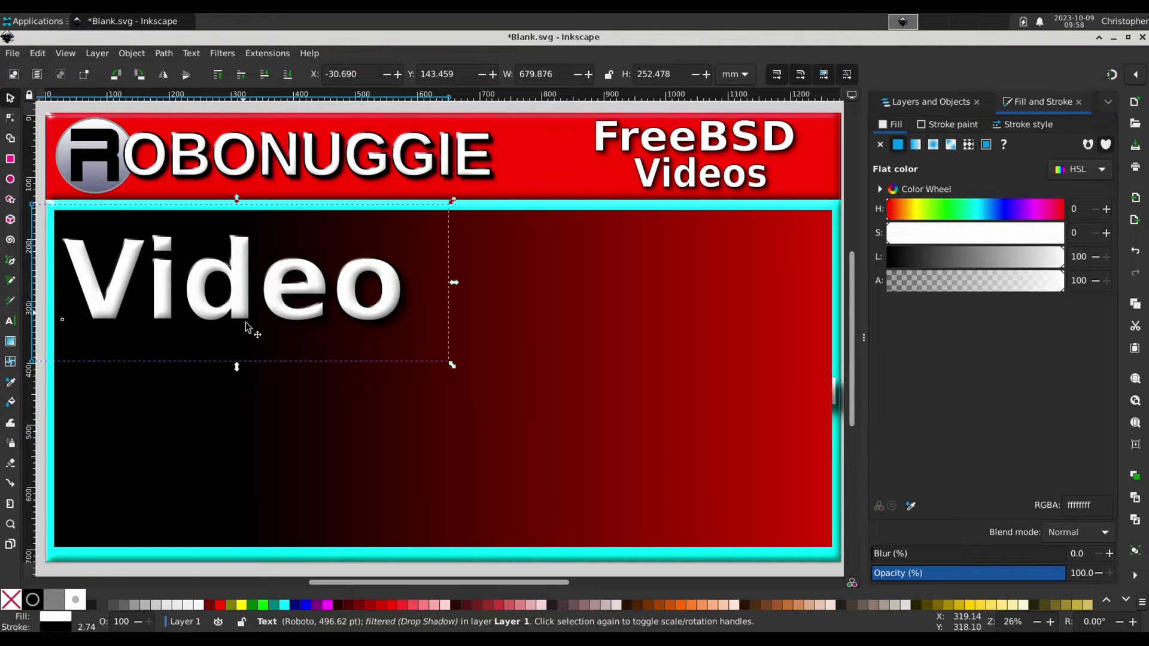
drag(246, 326, 240, 294)
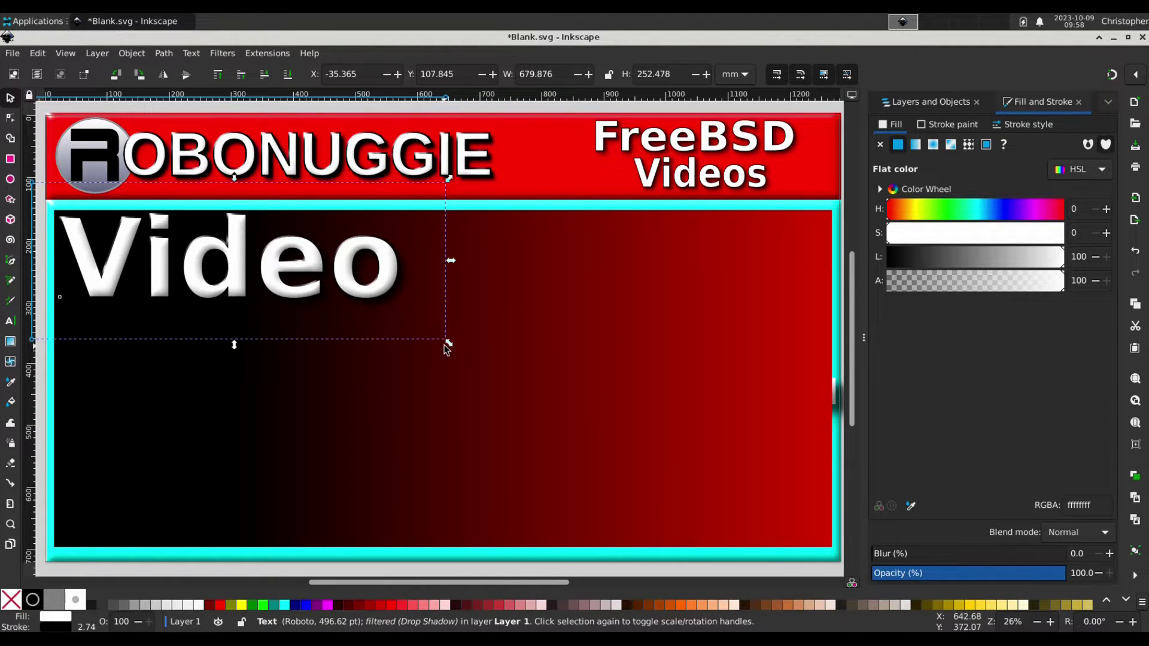
drag(450, 346, 387, 318)
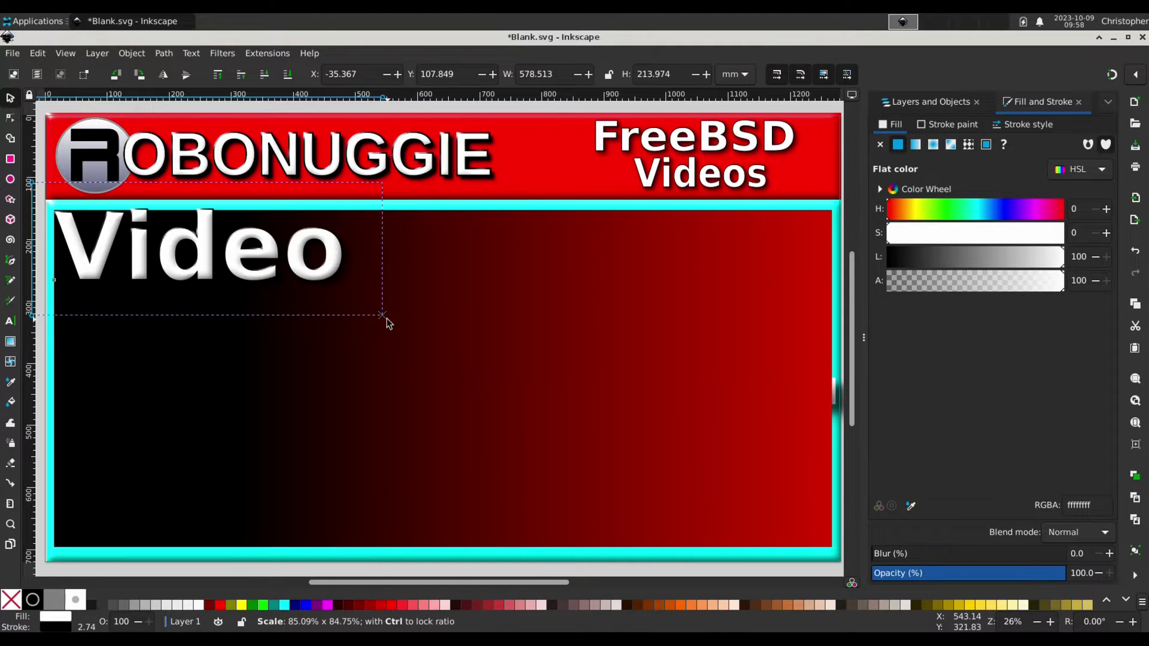
drag(299, 265, 312, 277)
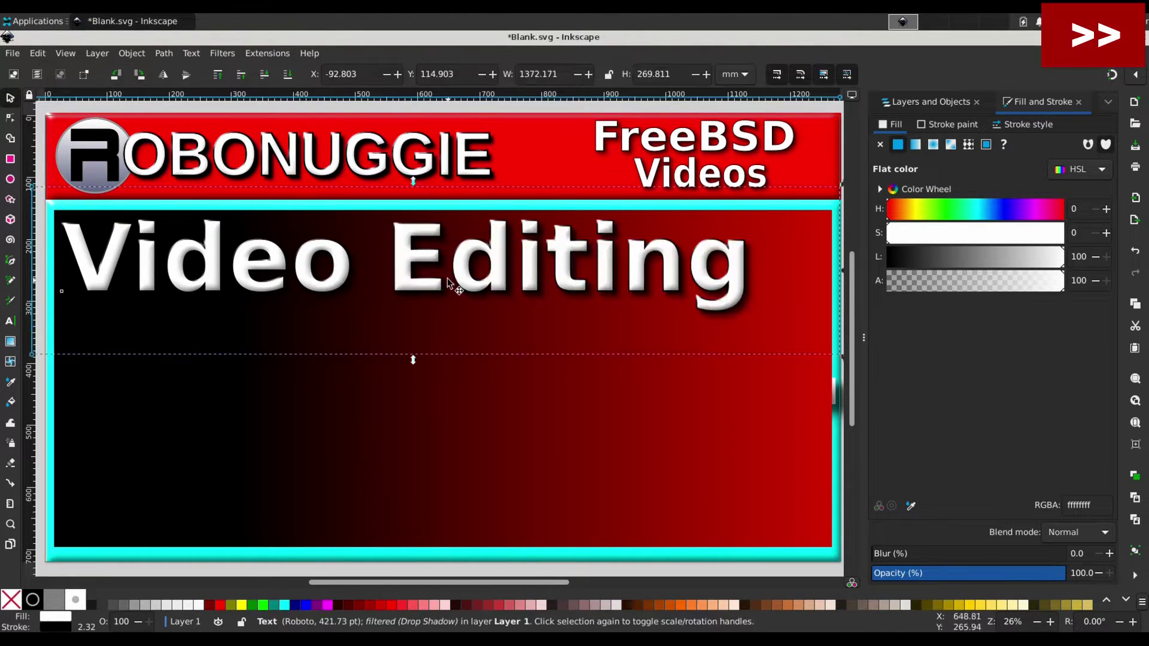
text(My FreeBSD Emergency)
key(Return)
Finish the title with 'Setup!' and search images for 'mergency' in Otter Browser.
text(Setup!)
click(36, 21)
click(38, 100)
text(mergency)
key(Return)
Copy the red EMERGENCY sign image to the clipboard.
scroll(709, 456, down, 10)
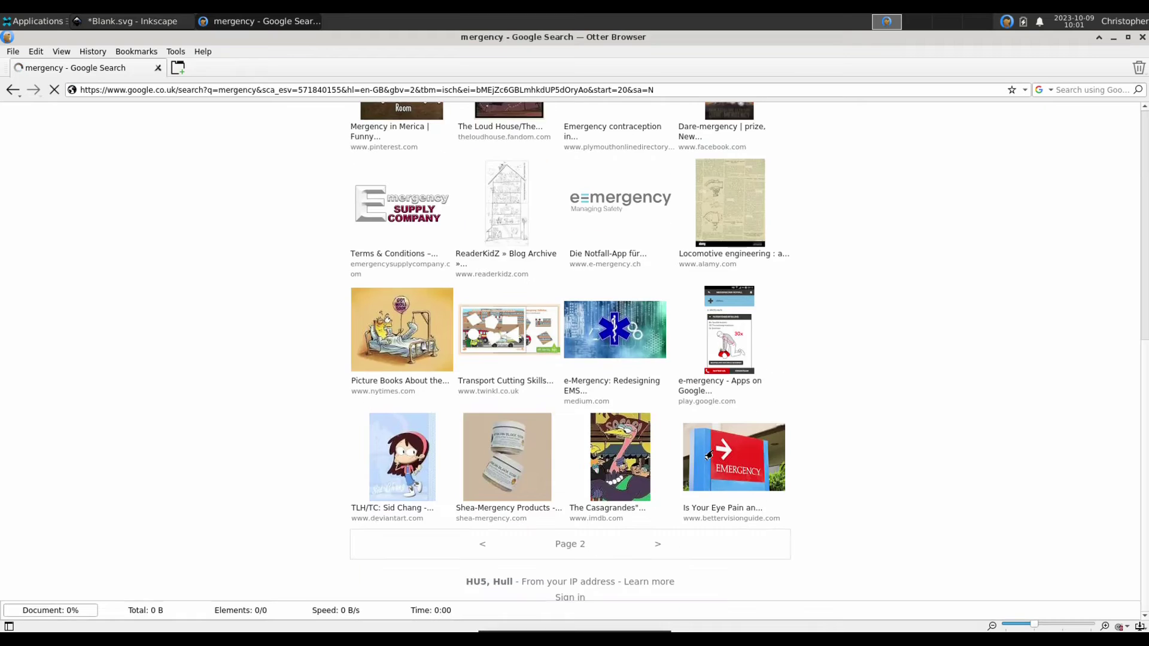
click(708, 456)
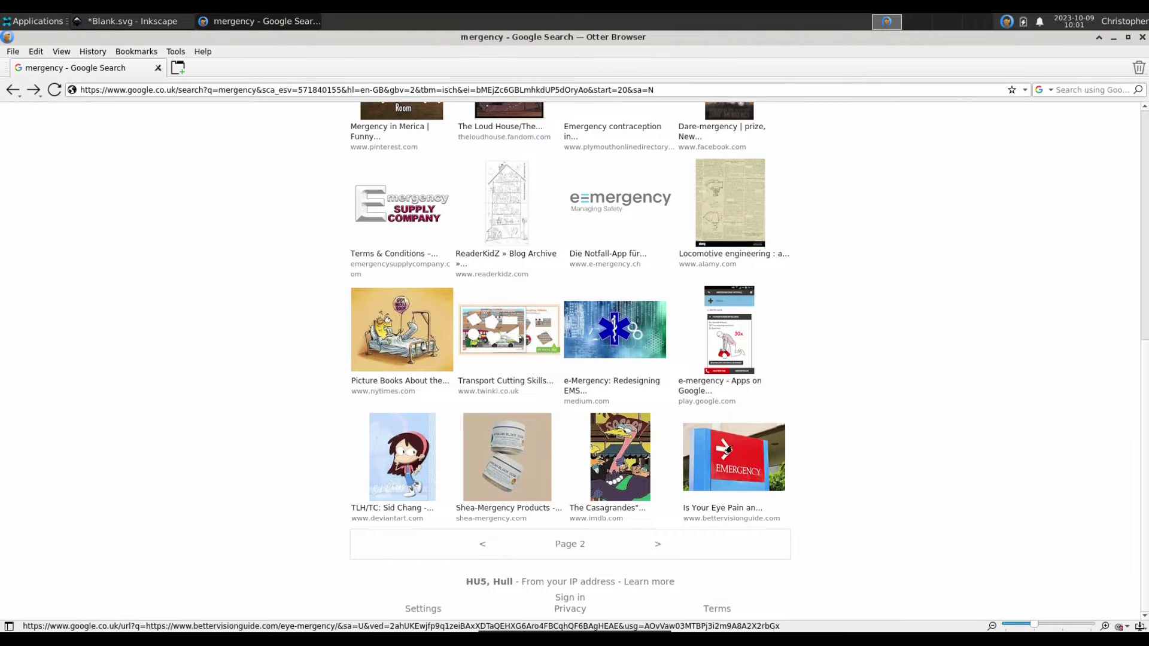
right_click(724, 448)
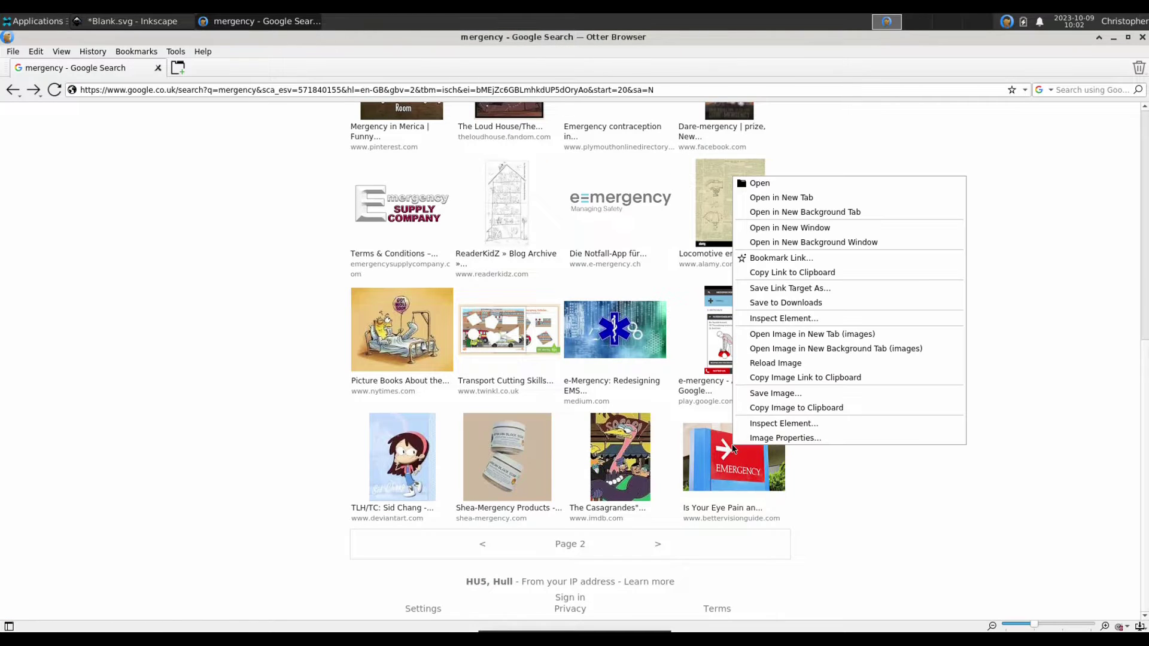
click(771, 405)
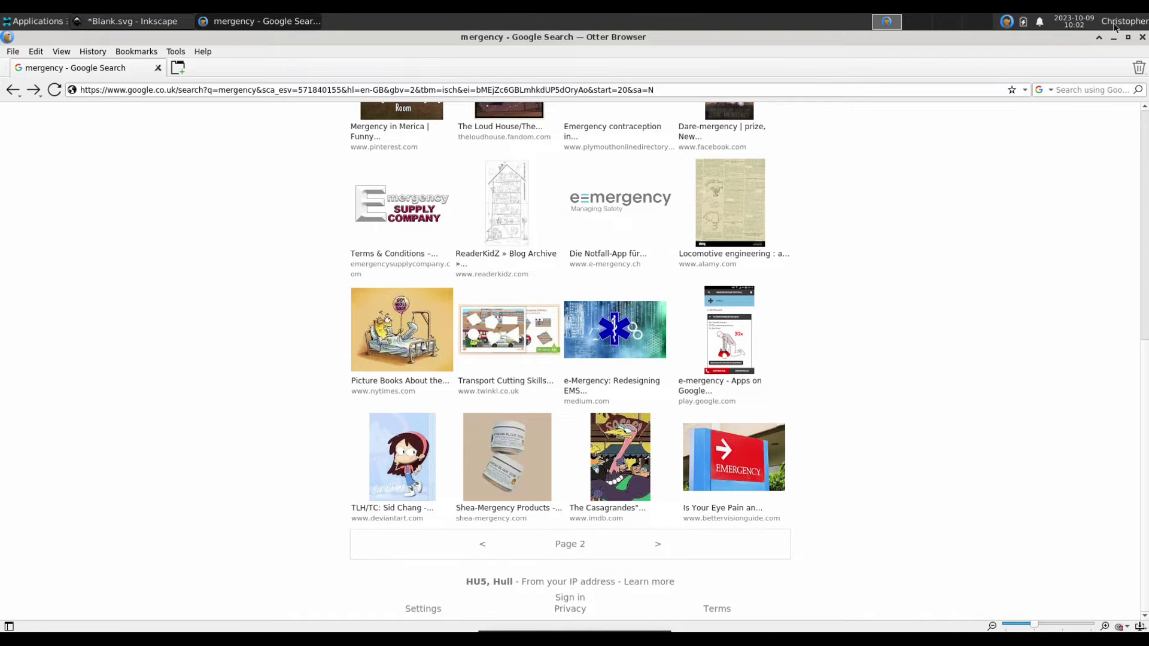
Paste the EMERGENCY sign image into the thumbnail, enlarged across the right side.
click(1139, 39)
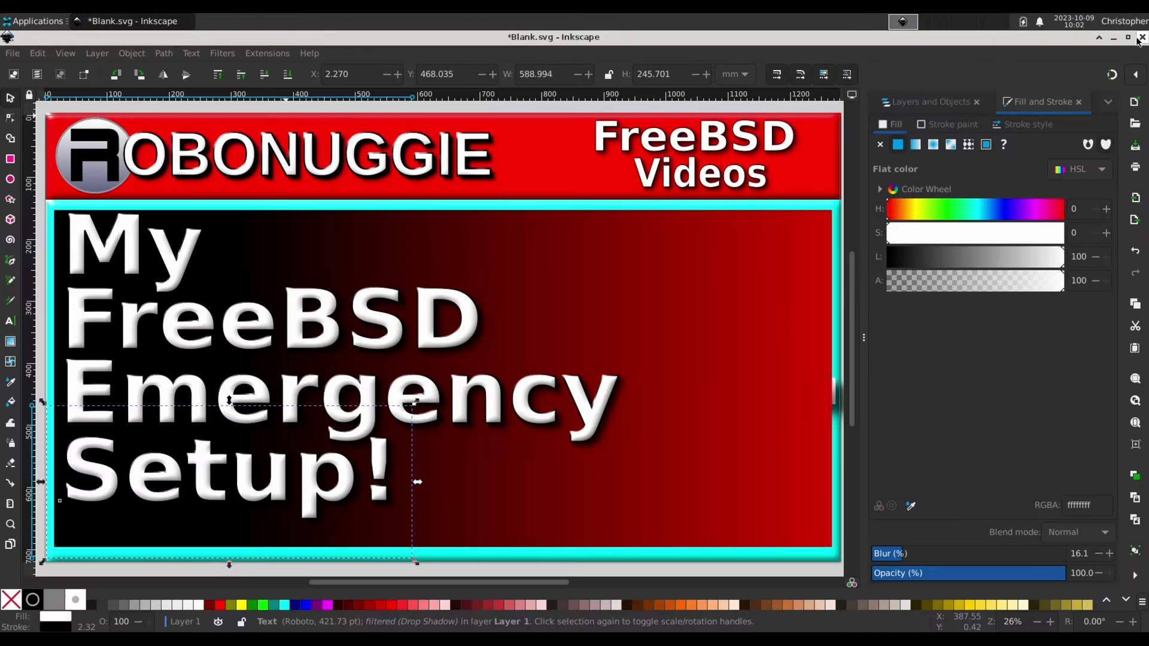
right_click(619, 270)
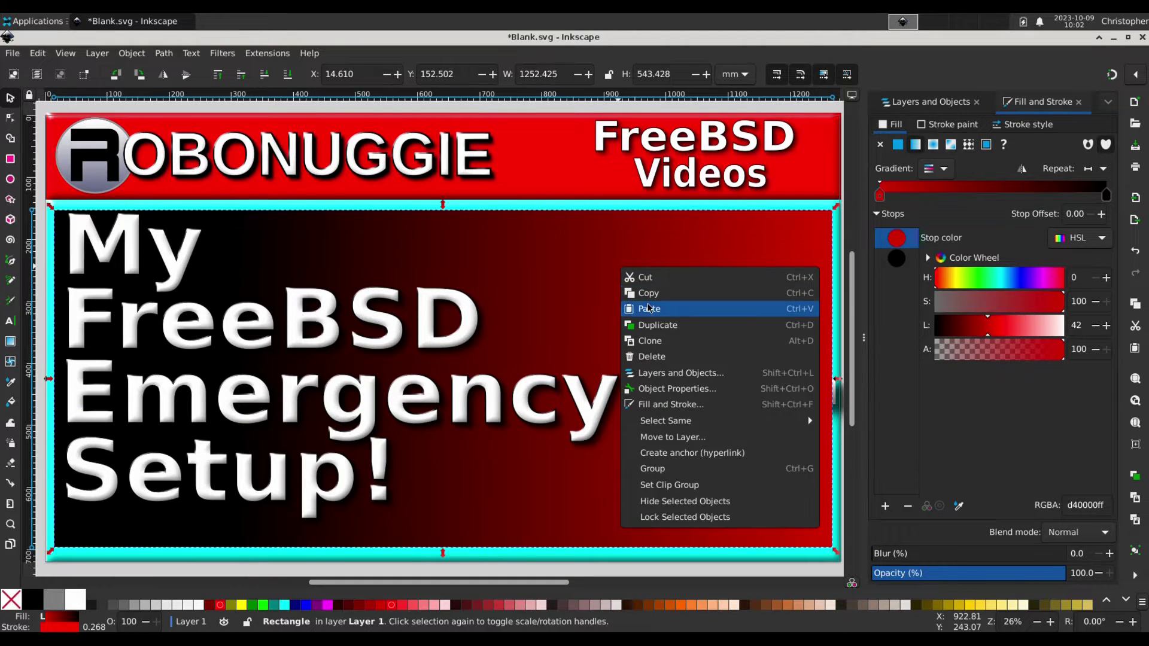
click(648, 309)
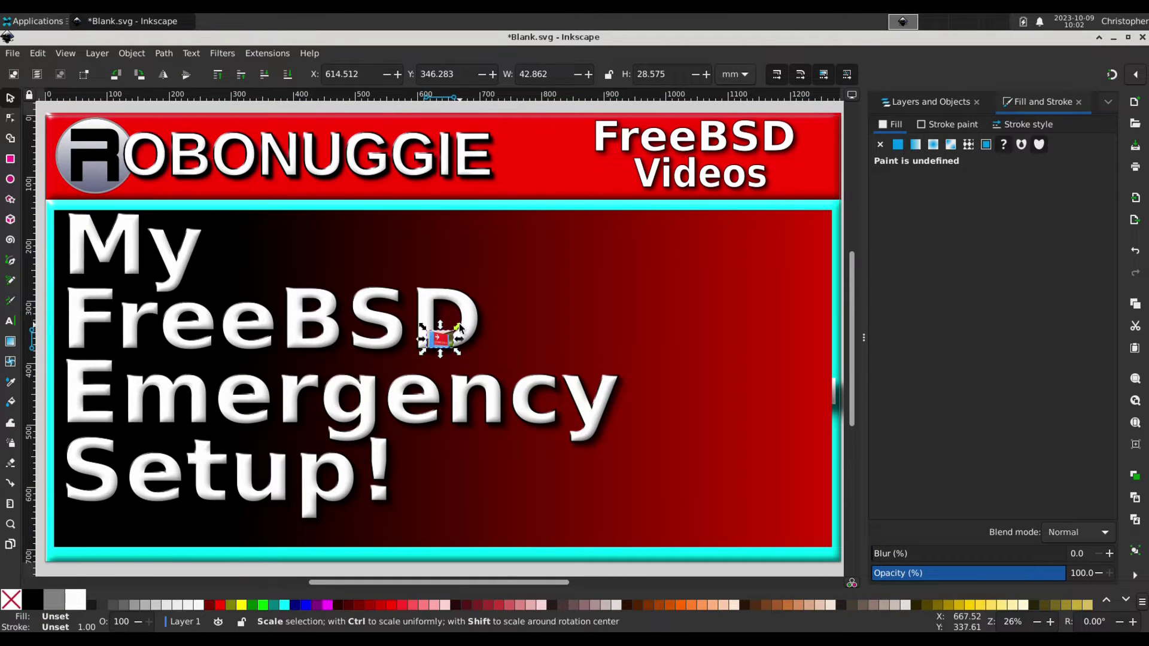
drag(457, 328, 745, 142)
drag(575, 258, 662, 327)
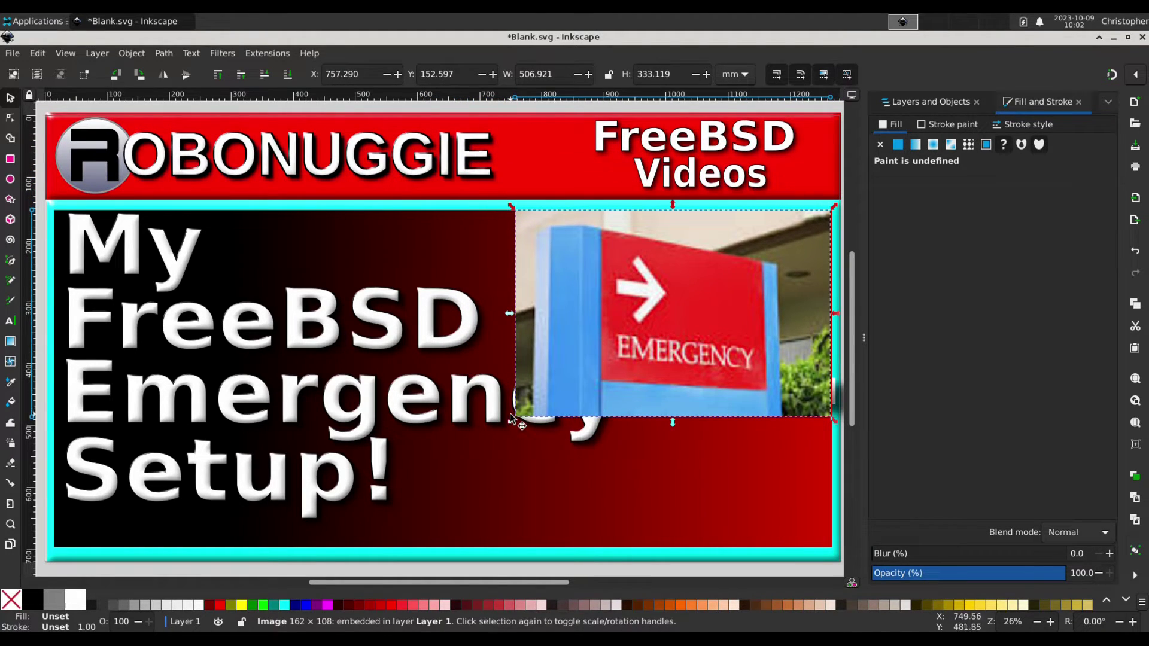
drag(514, 418, 412, 532)
drag(659, 378, 656, 384)
Select the four title lines and move them to Layer 1 above the photo.
click(409, 390)
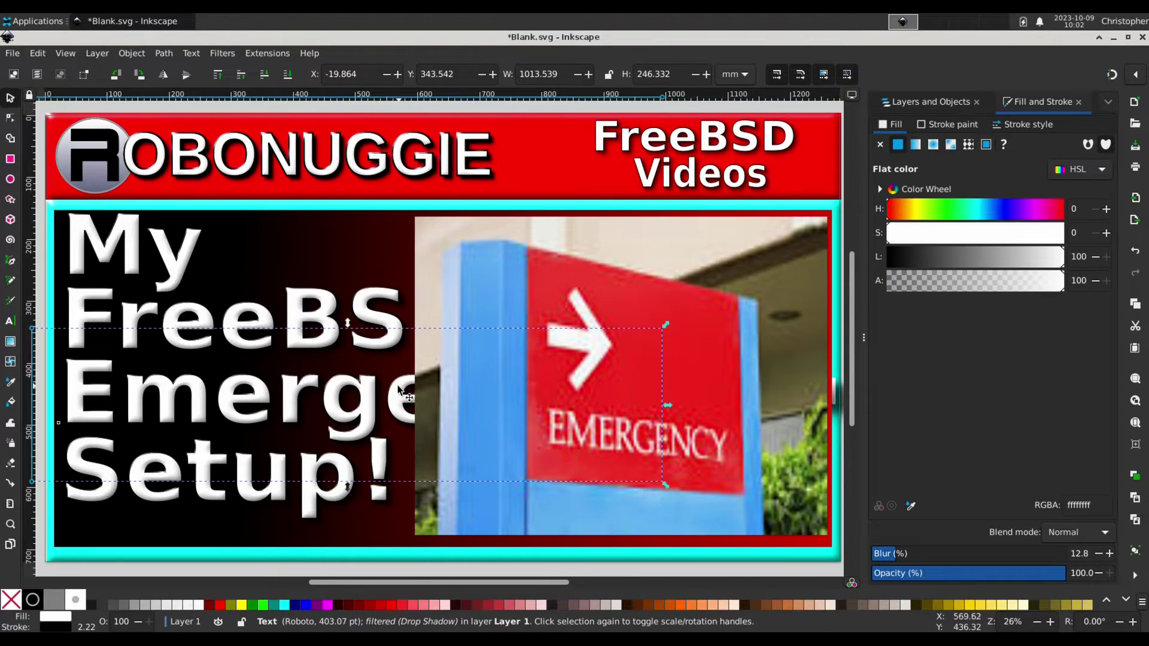
shift+click(312, 301)
shift+click(312, 498)
shift+click(158, 246)
right_click(383, 302)
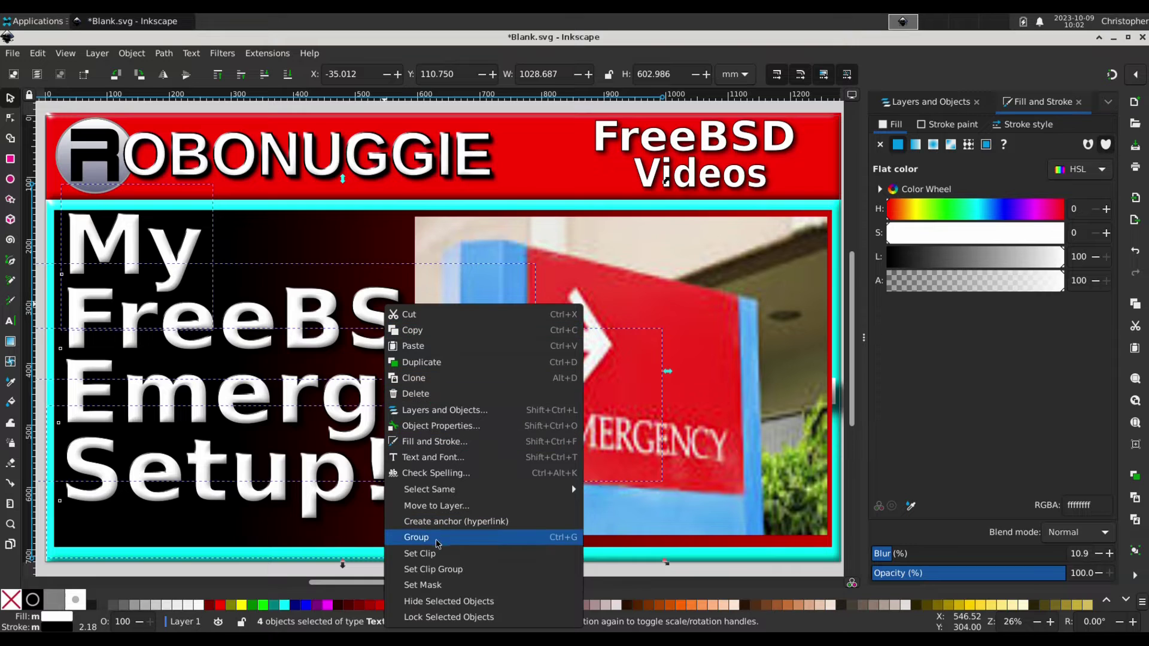
click(442, 507)
click(623, 413)
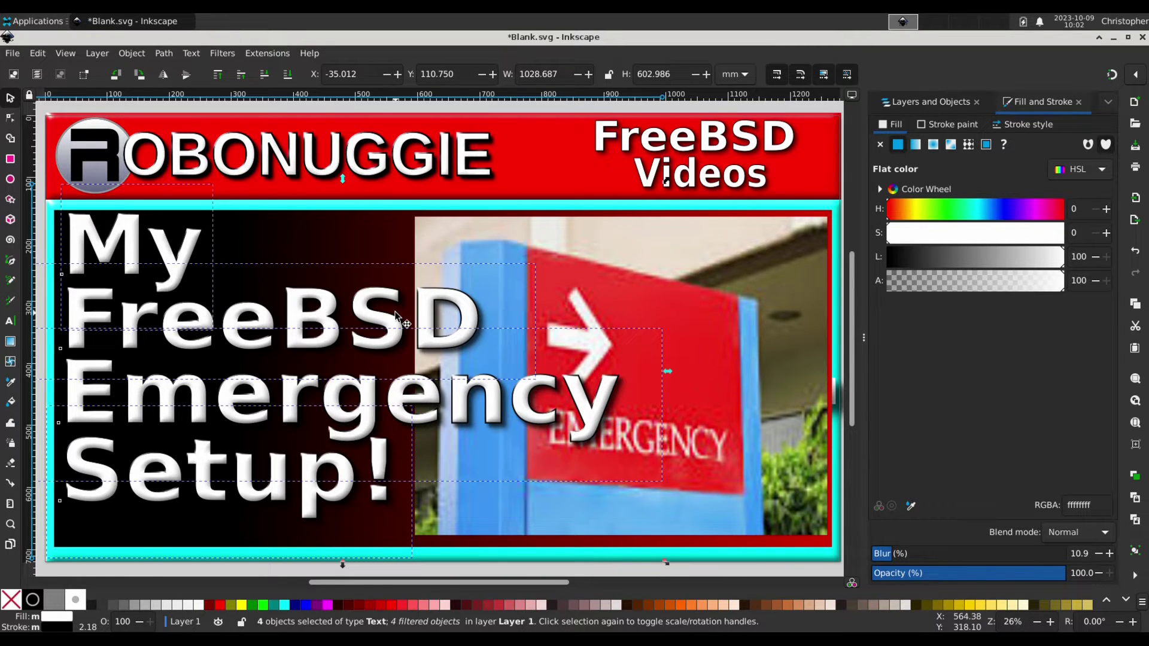
Save the thumbnail as Emergency.svg and quit Inkscape.
click(13, 53)
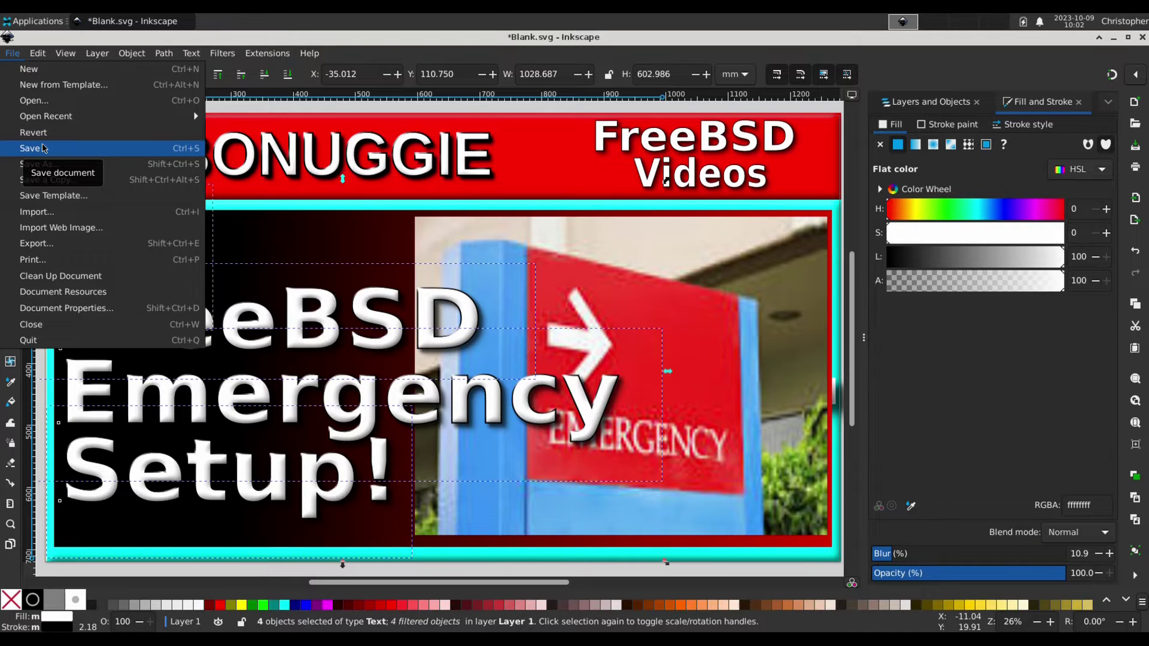
click(42, 163)
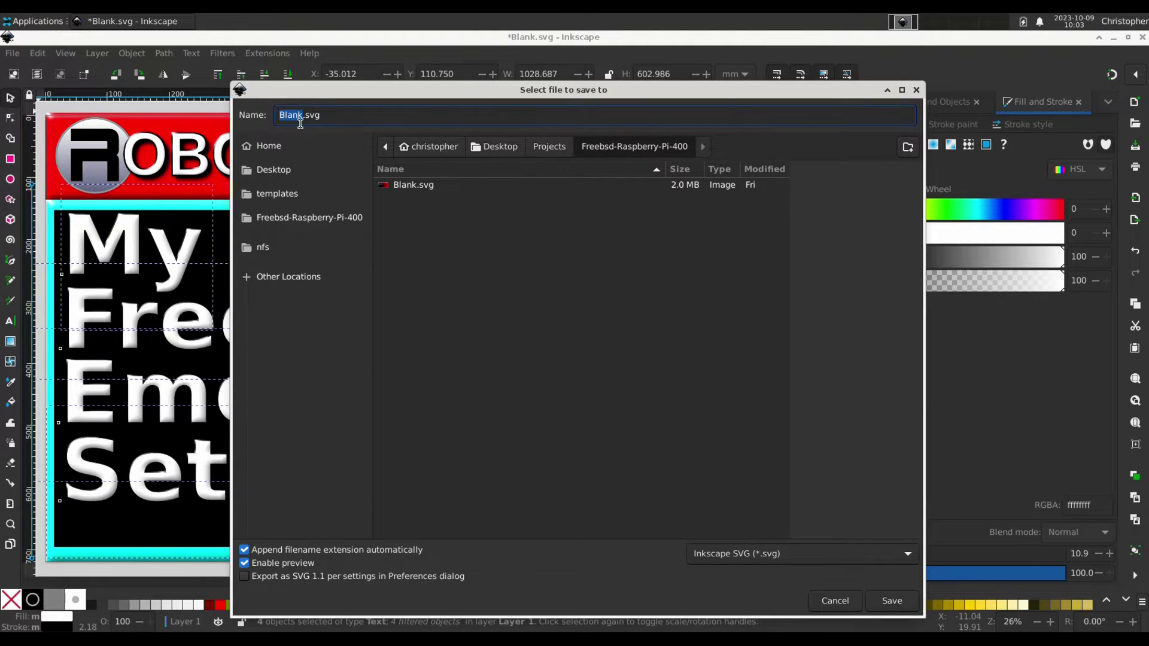
text(Emergency)
click(899, 606)
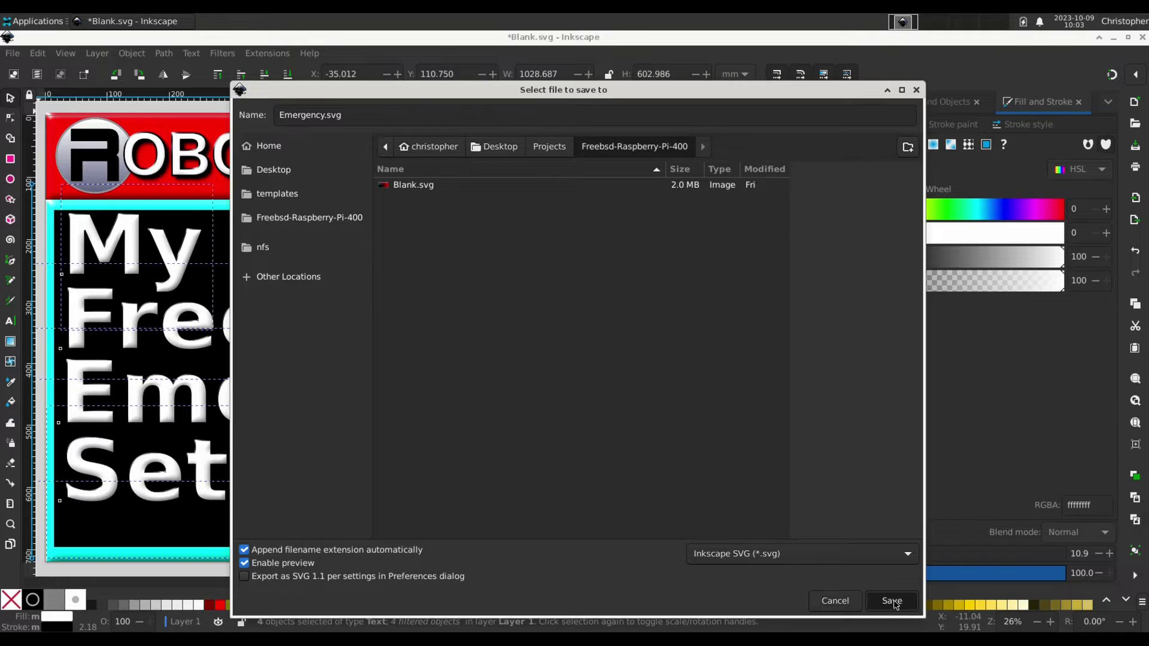
click(896, 606)
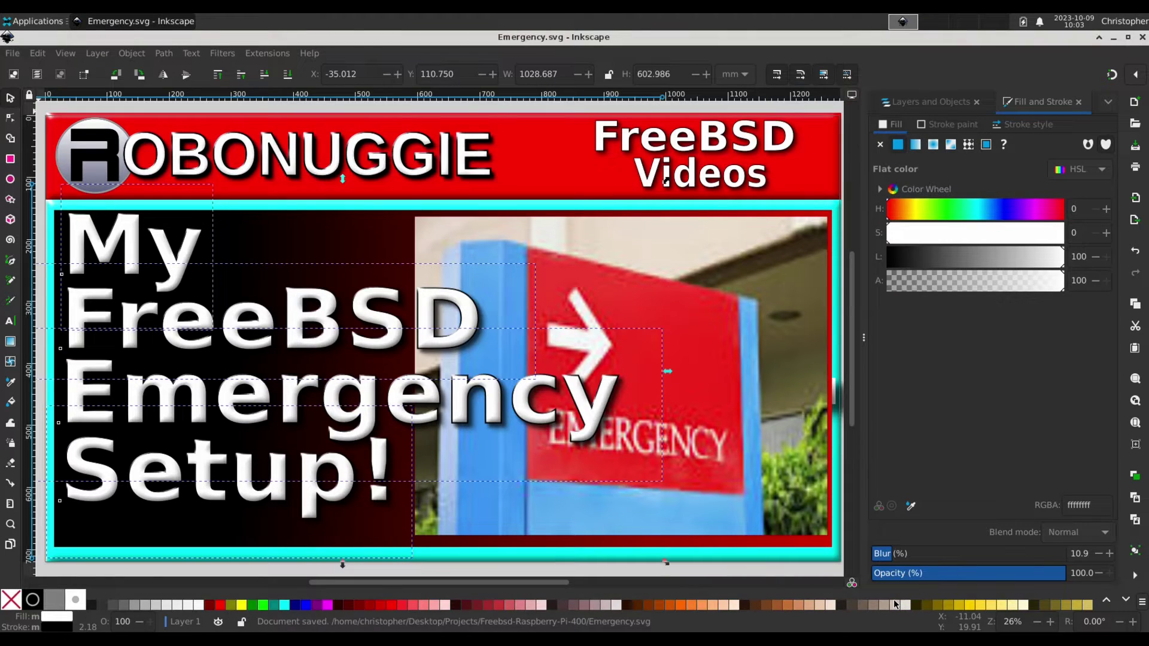
click(323, 536)
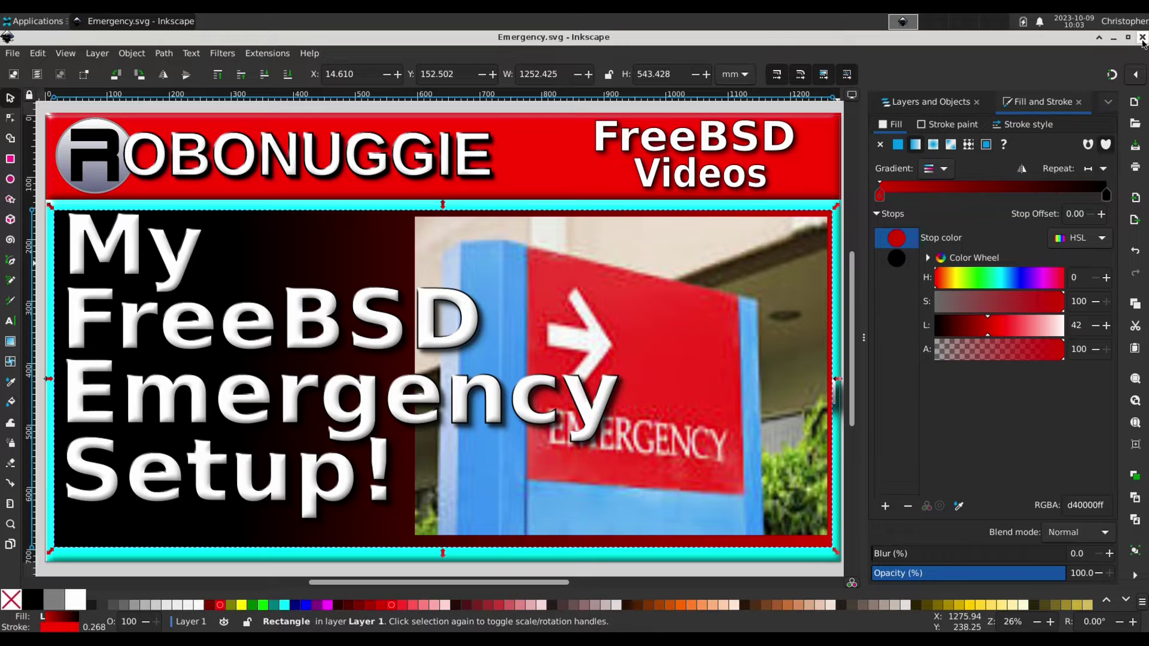
key(ctrl+q)
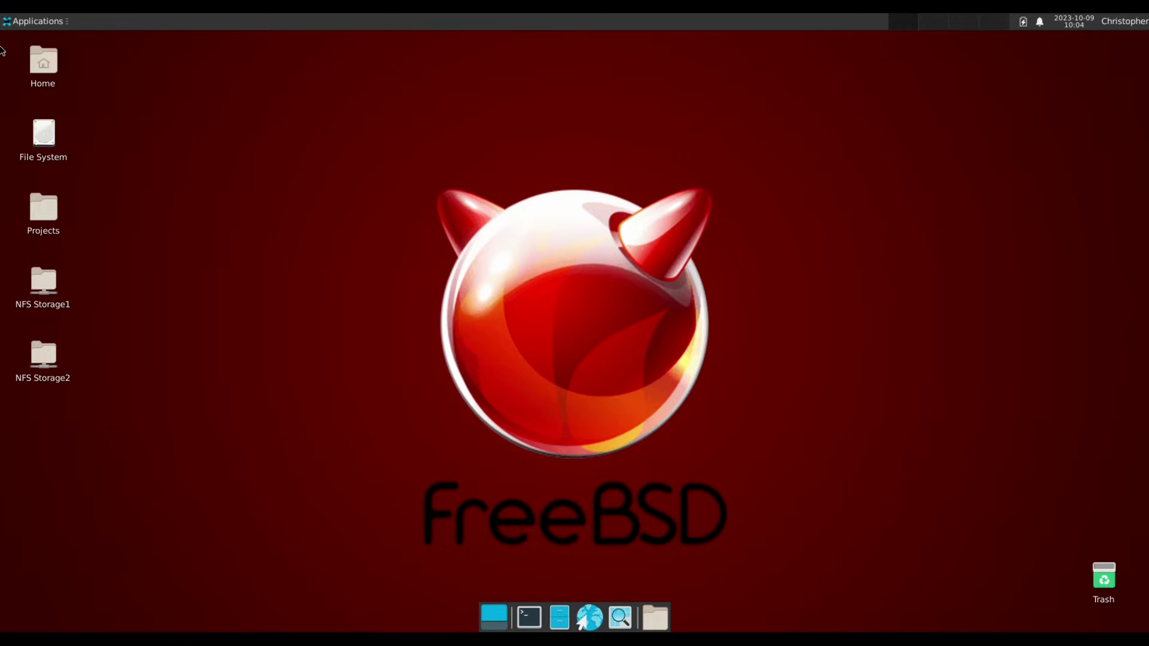
Launch Kdenlive from the Applications > Multimedia menu.
click(10, 22)
mouse_move(3, 165)
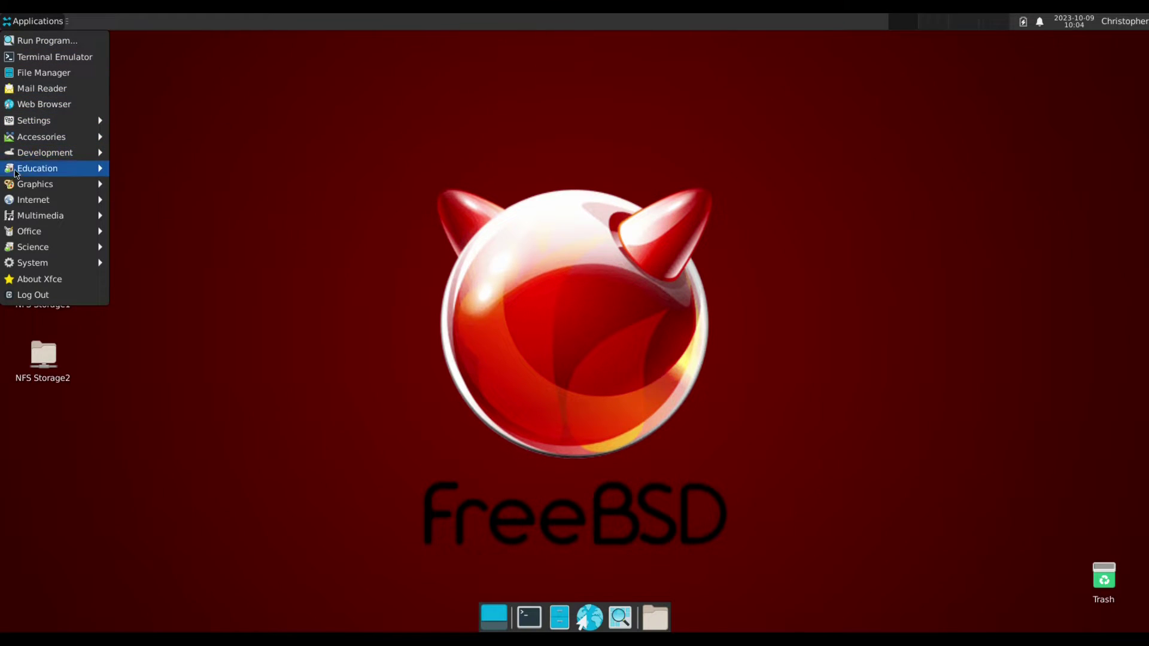
mouse_move(60, 215)
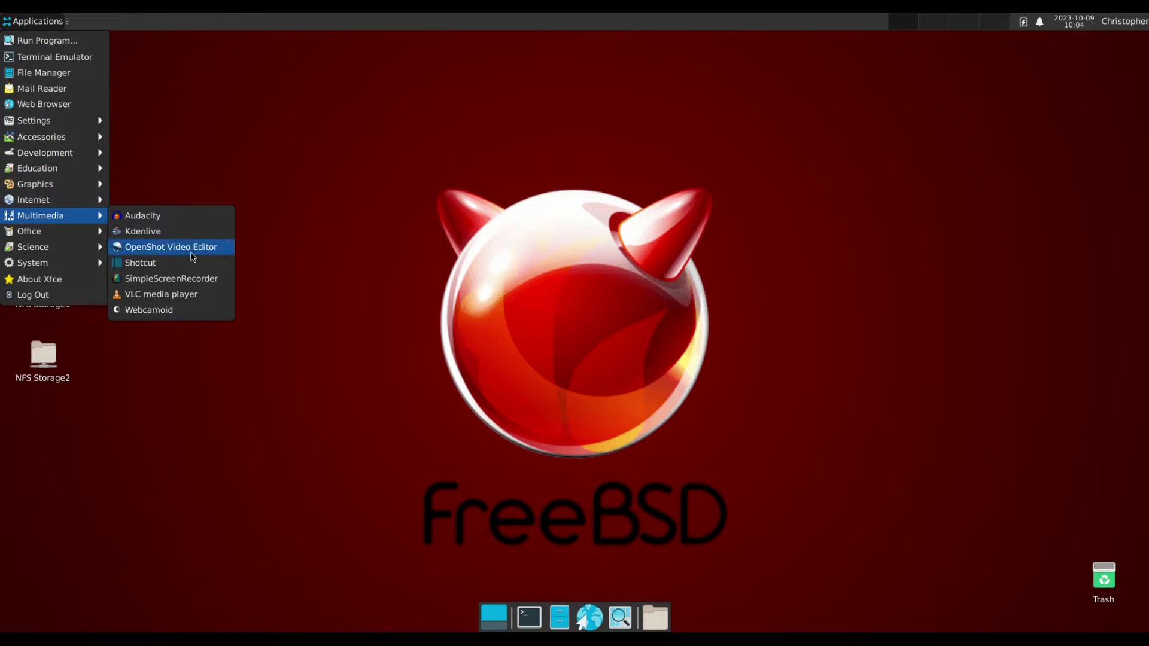
click(198, 235)
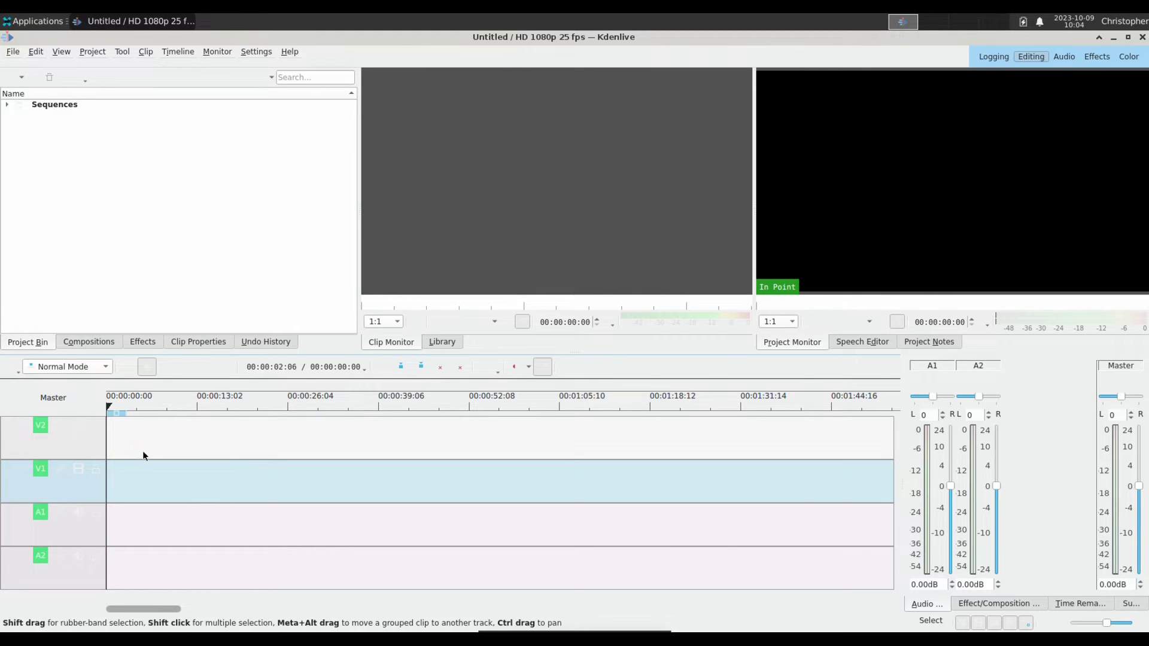
Scrub the Kdenlive timeline, then maximise and minimise the window to reveal the desktop.
drag(146, 447, 89, 427)
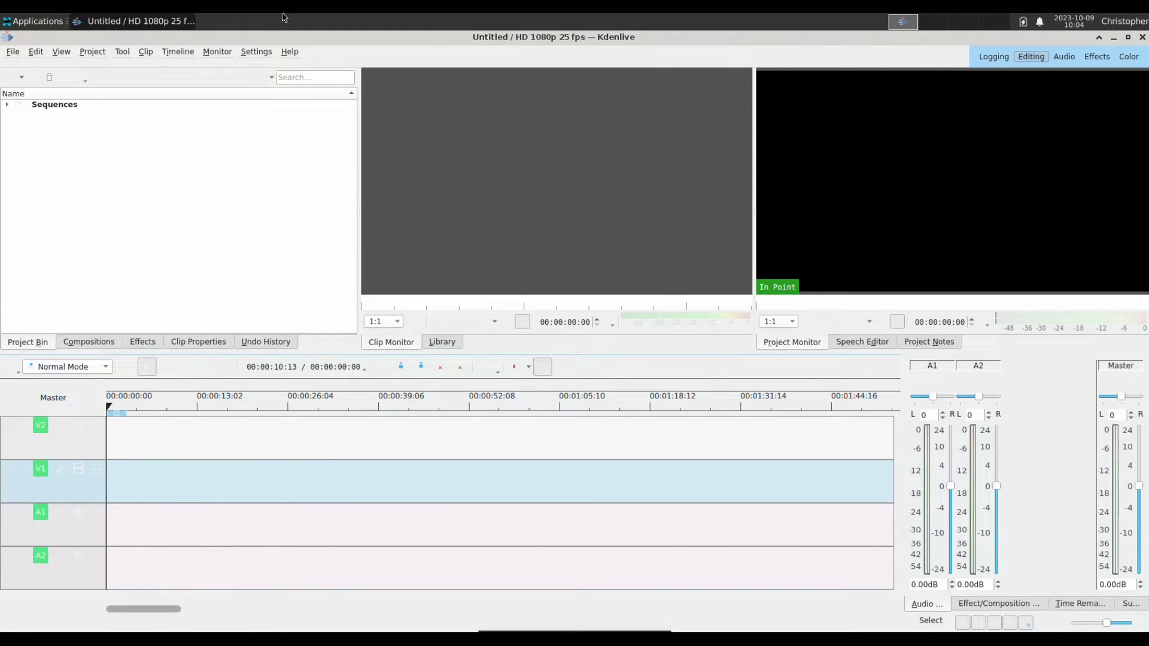
click(10, 21)
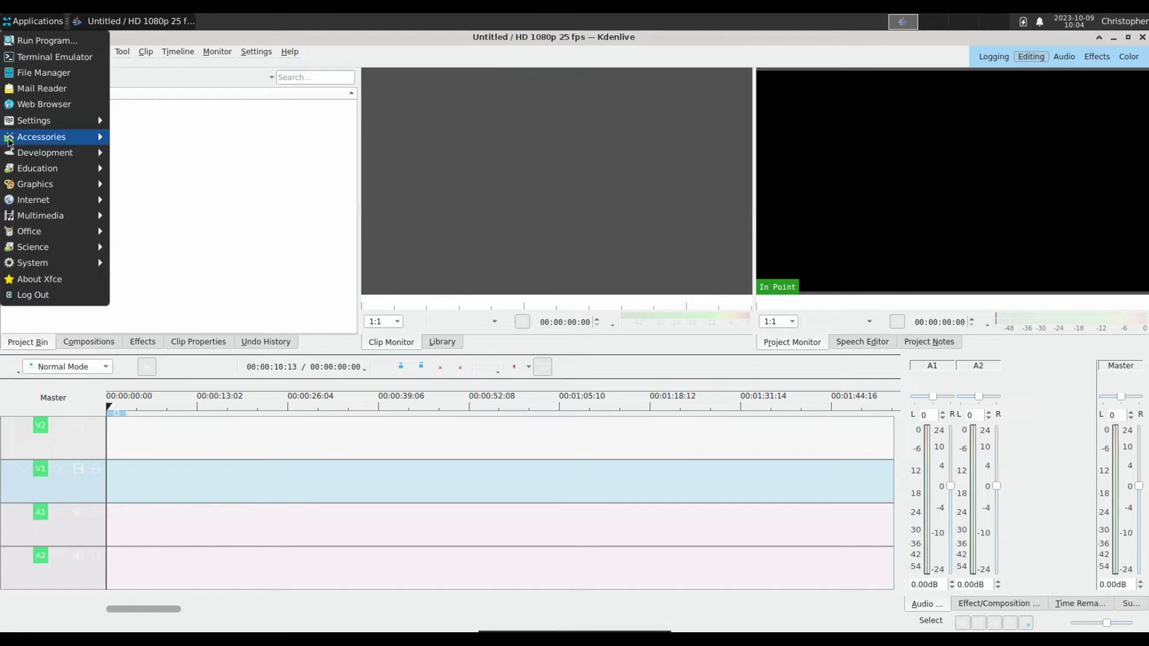
mouse_move(18, 222)
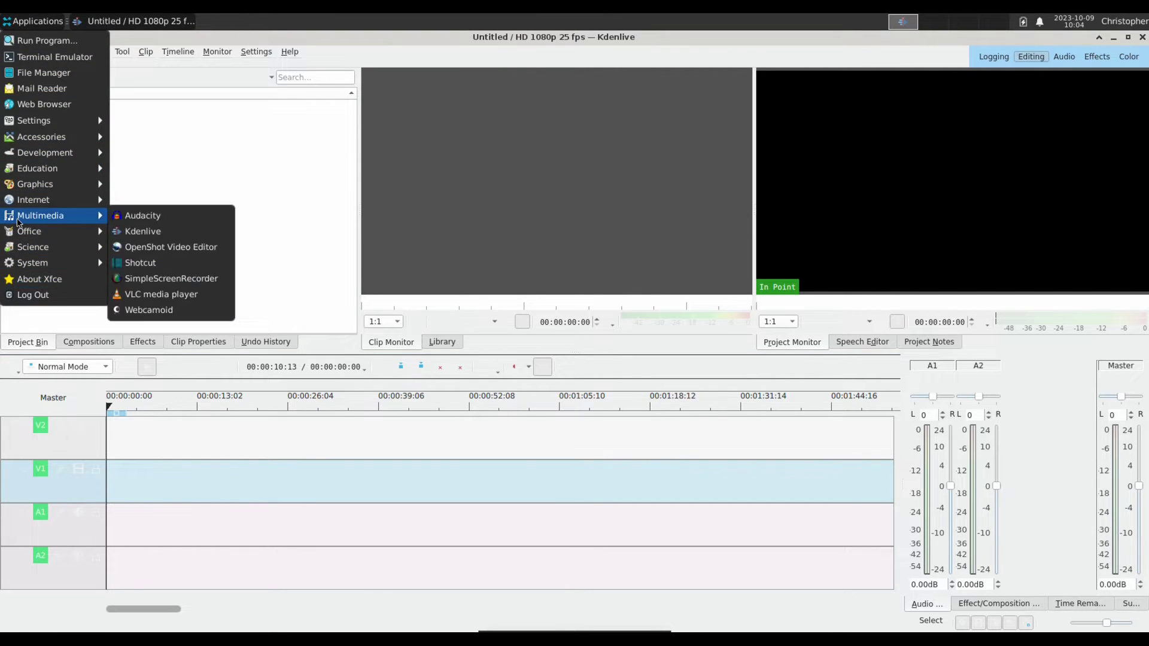
click(363, 17)
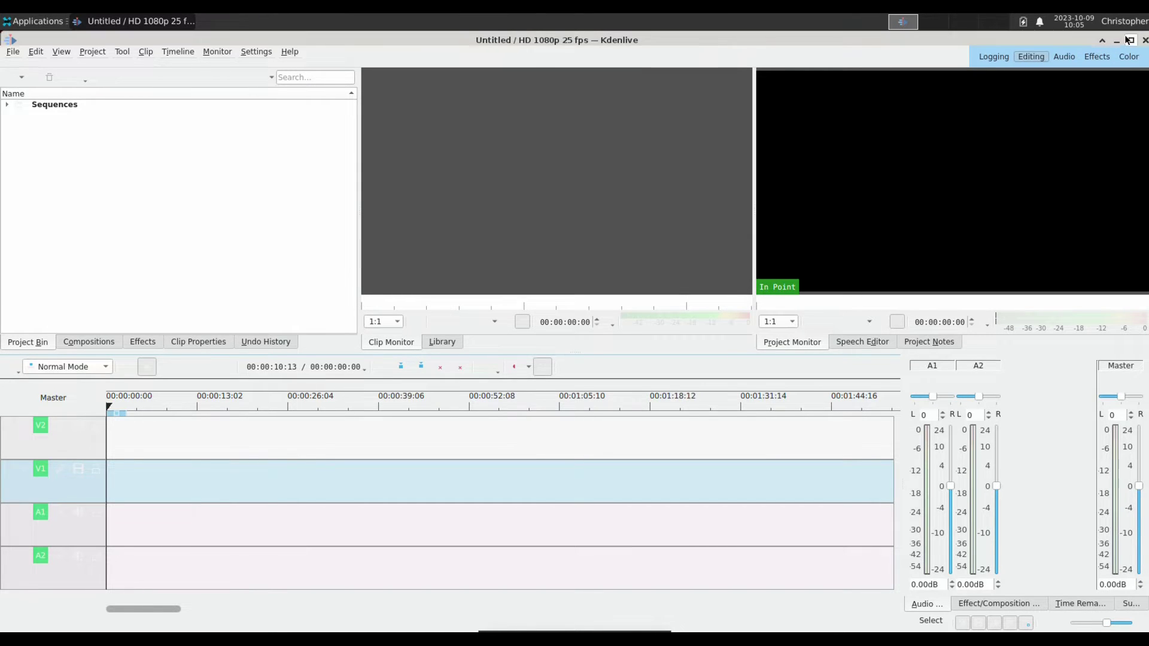
click(1128, 37)
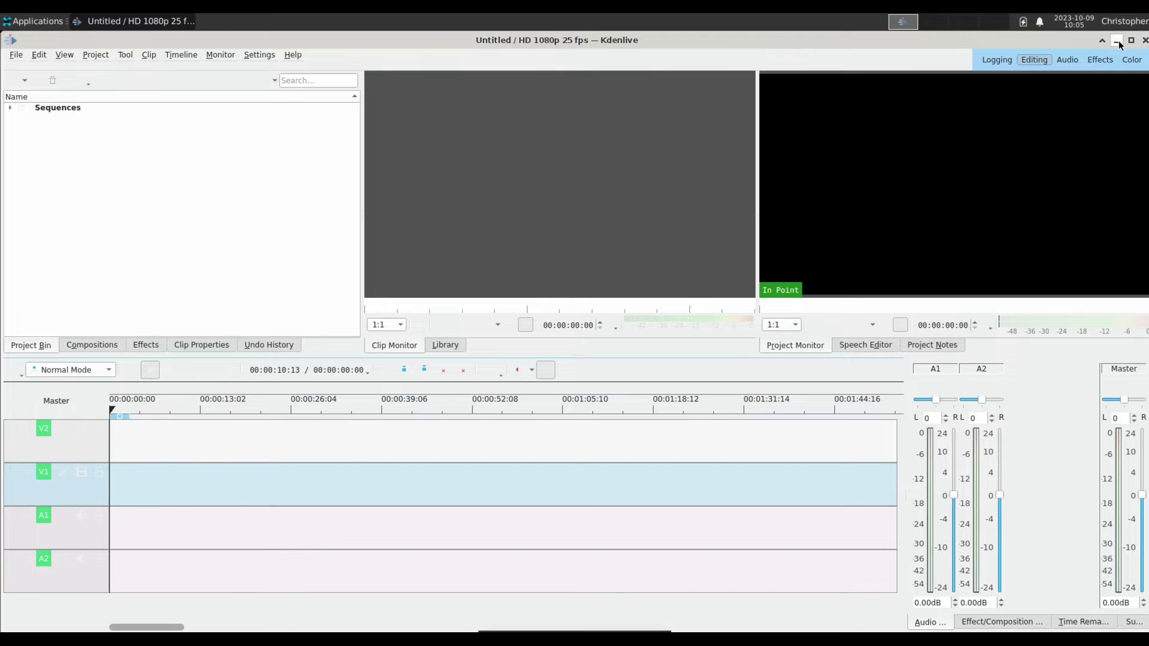
click(1116, 40)
Copy Quick Start Files from NFS Storage1 into Freebsd-Raspberry-Pi-400 and close both windows.
double_click(39, 217)
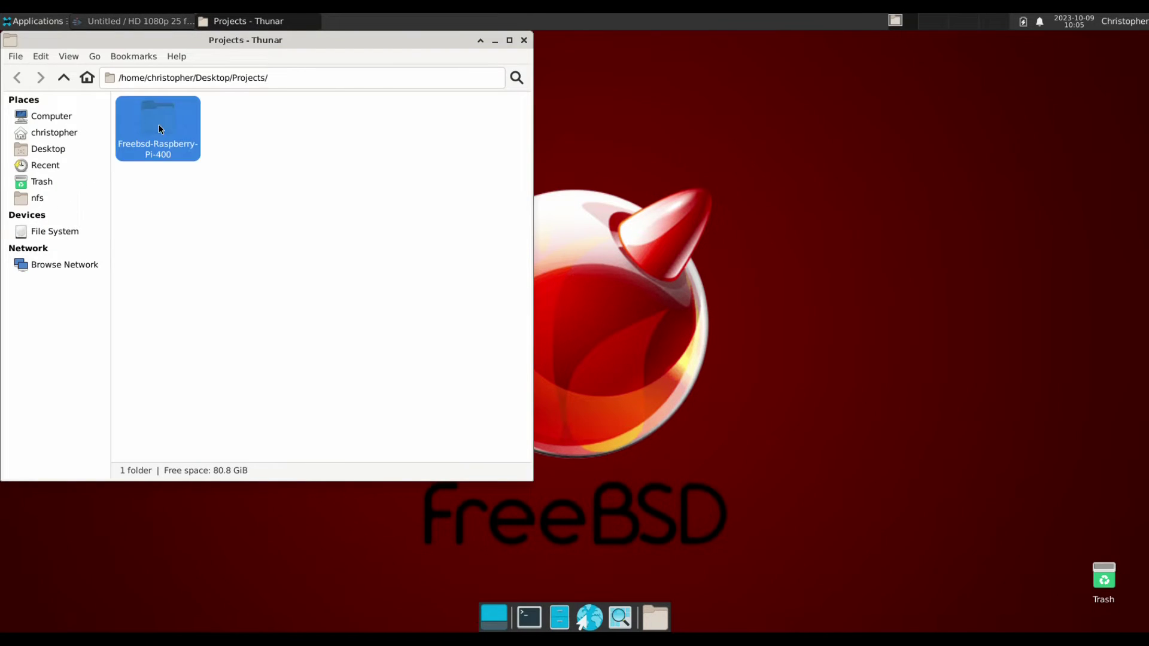
double_click(158, 123)
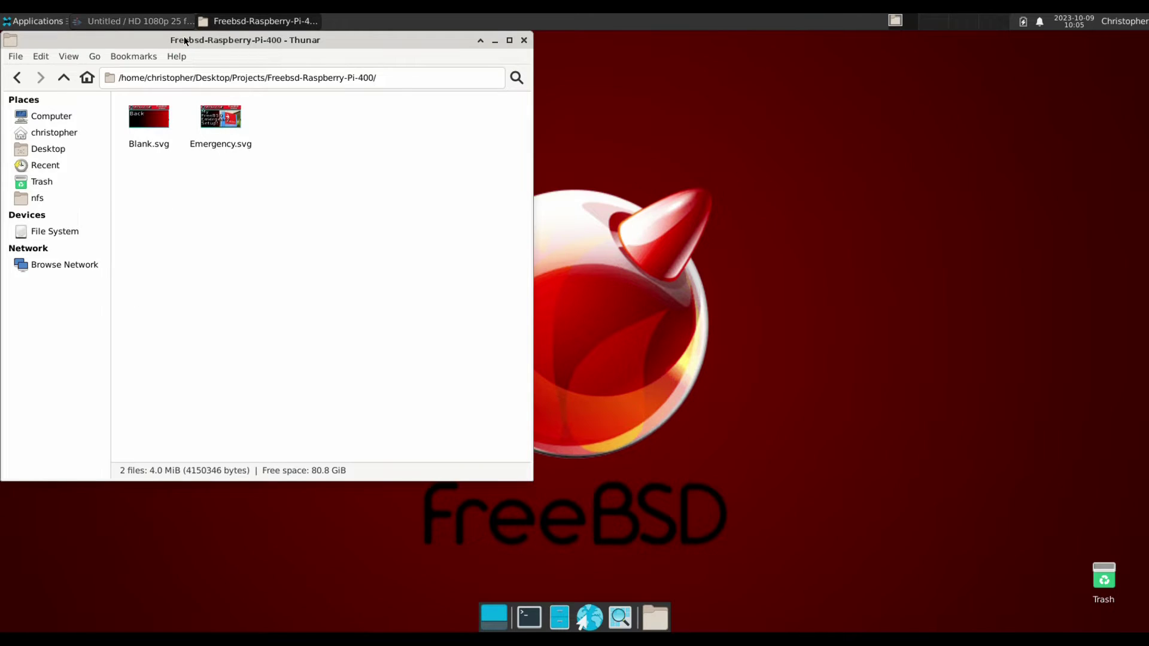
drag(185, 41, 281, 55)
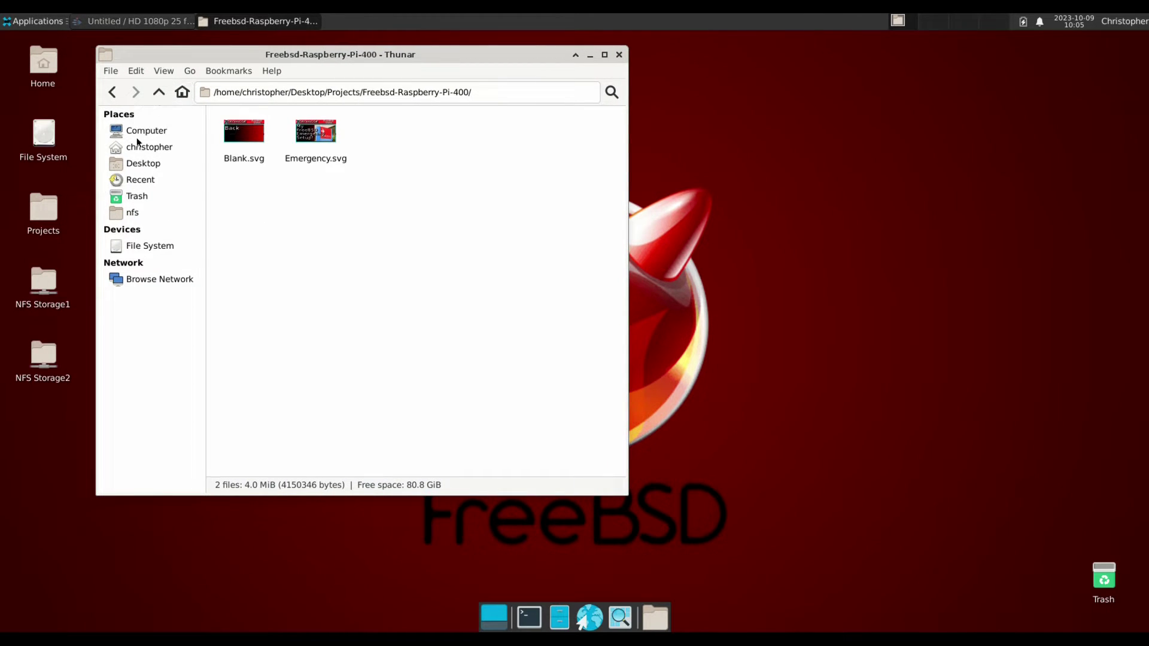
double_click(53, 286)
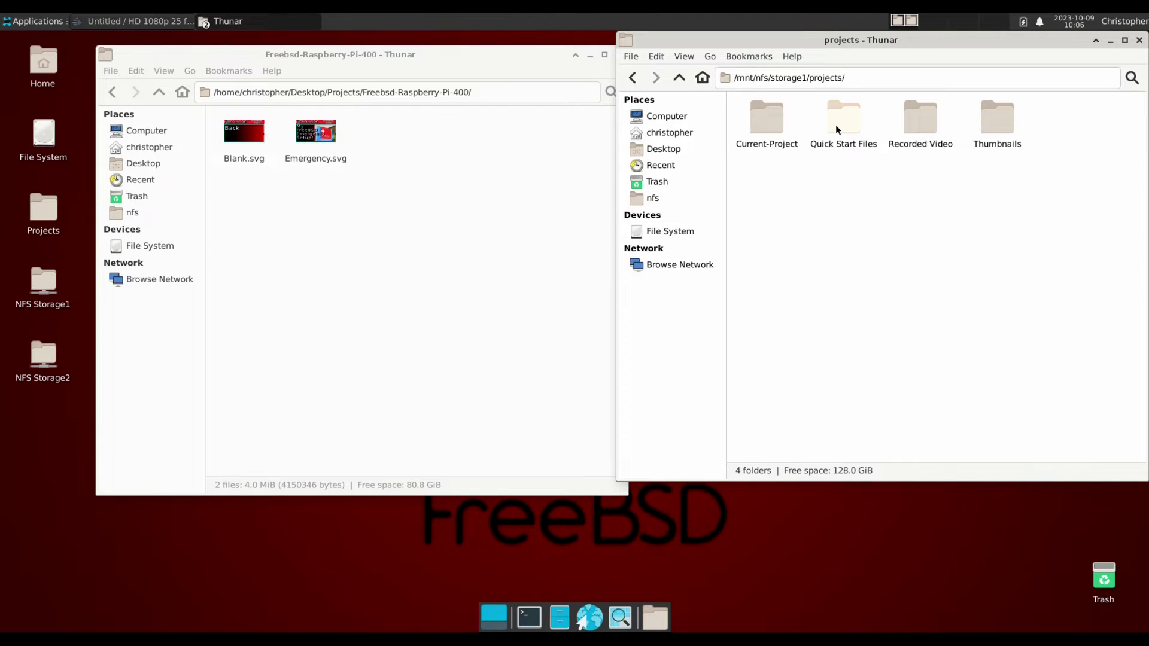
drag(835, 125, 411, 145)
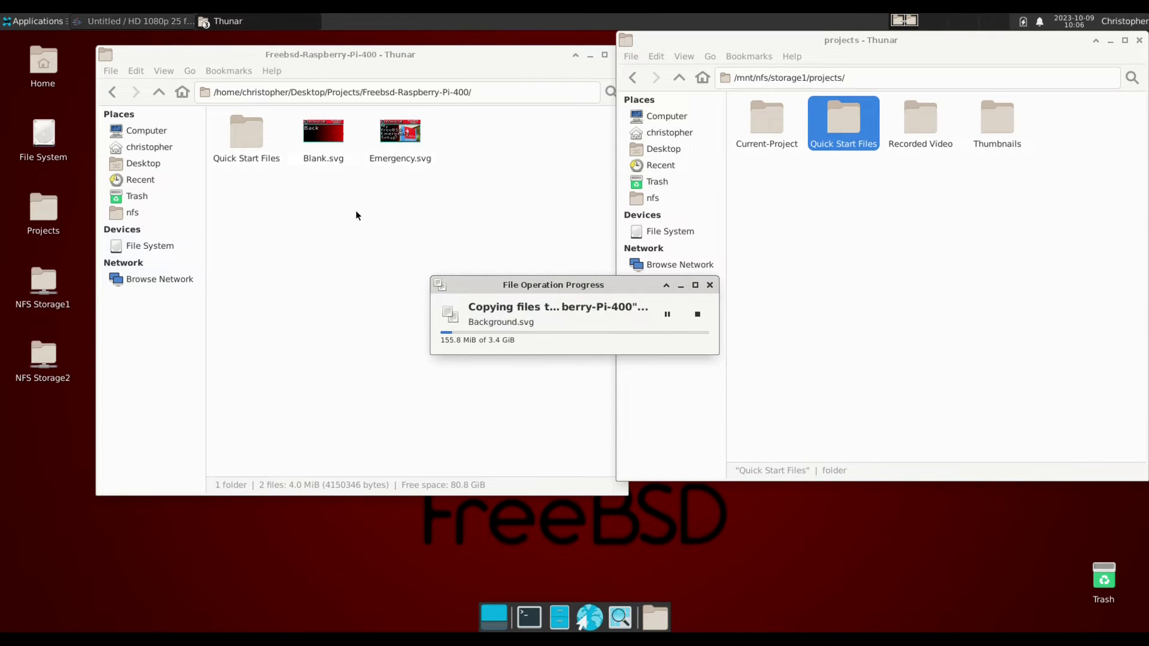
click(1140, 42)
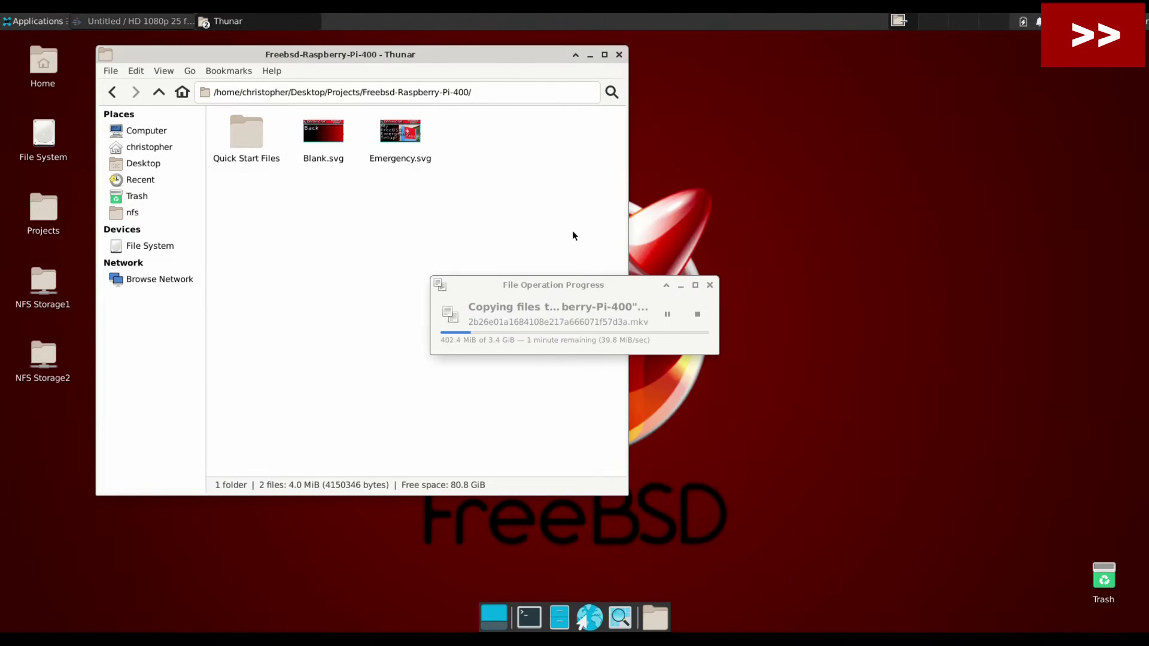
key(ctrl+w)
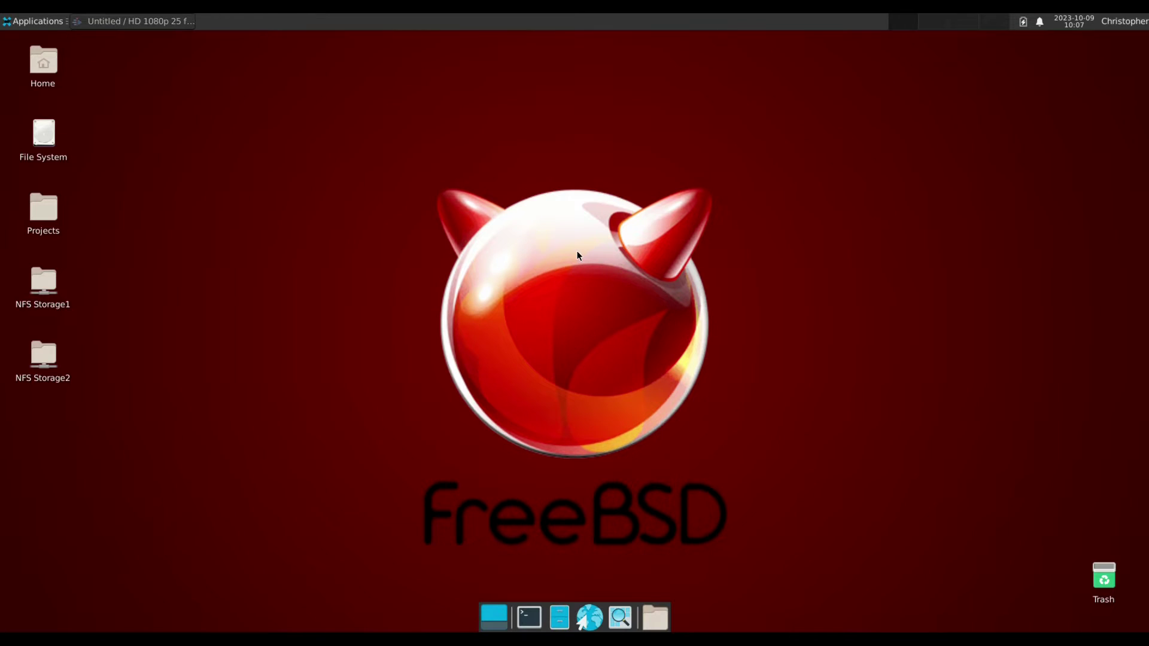
Reopen Freebsd-Raspberry-Pi-400 on the right side and bring Kdenlive back to the front.
double_click(50, 211)
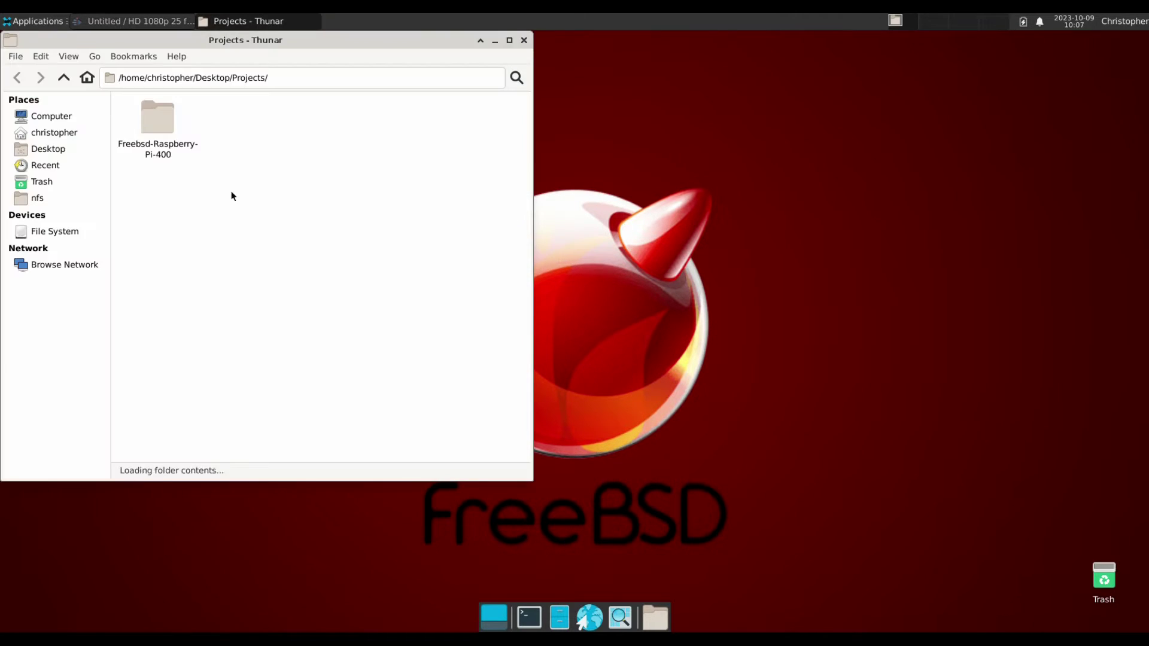
double_click(152, 124)
drag(155, 42, 756, 42)
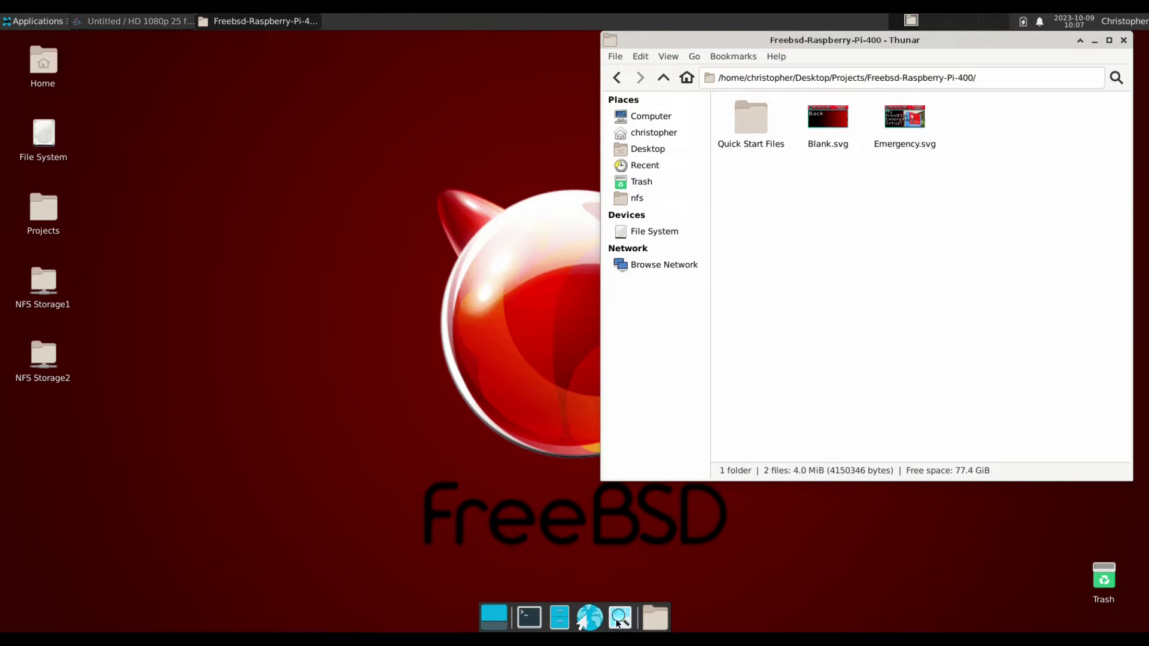
click(162, 24)
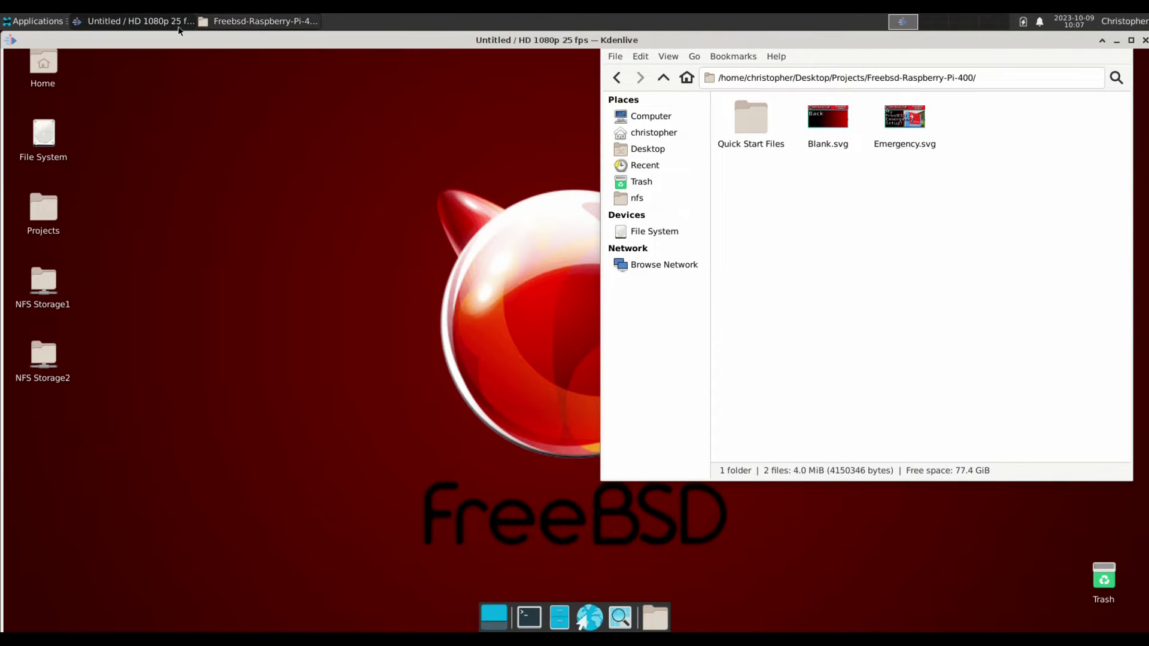
Add the Quick Start Files folder to Kdenlive's project bin and return to Kdenlive.
click(257, 21)
drag(759, 113, 84, 184)
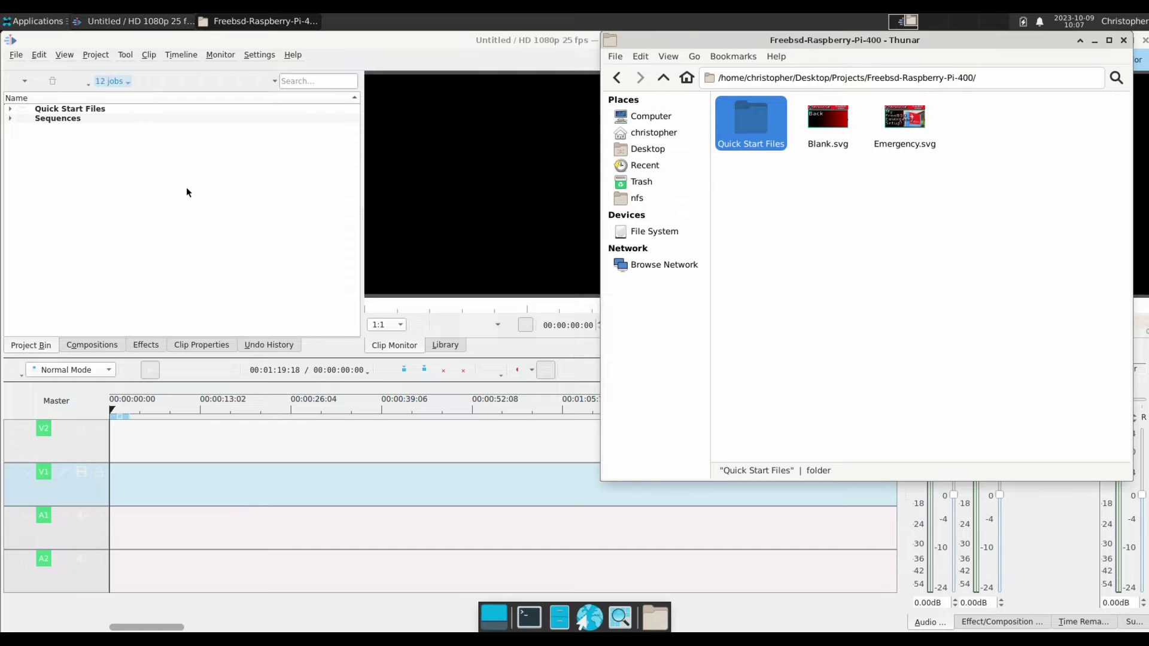
click(415, 37)
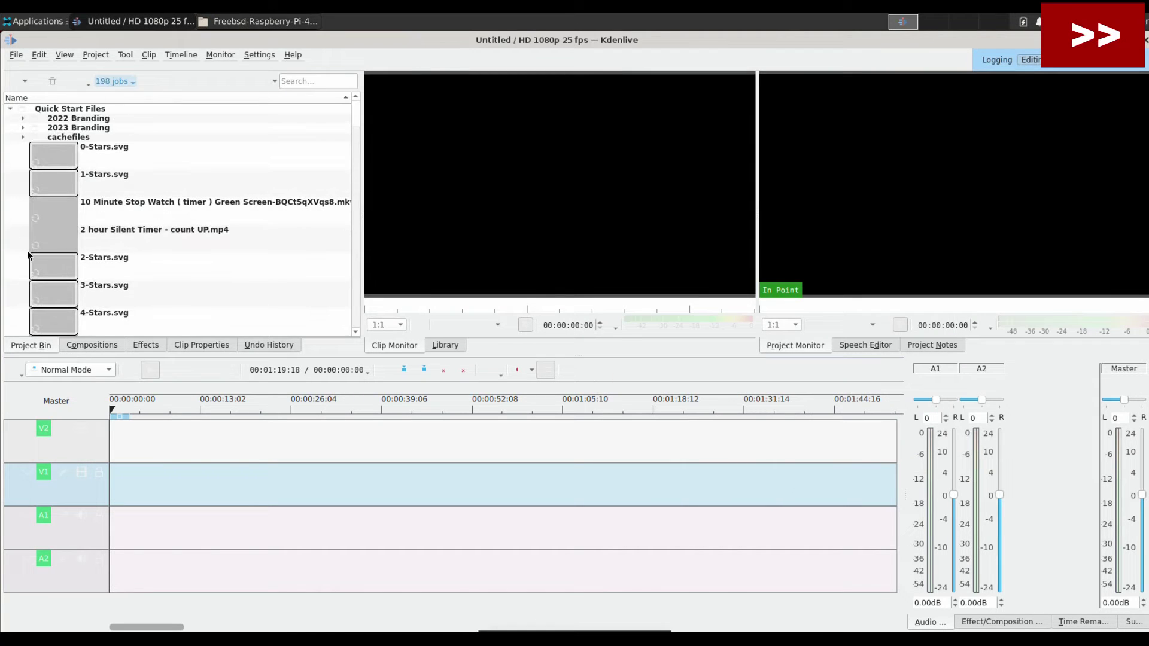
Check Kdenlive's settings menu, then close the unresponsive editor.
click(259, 54)
key(Escape)
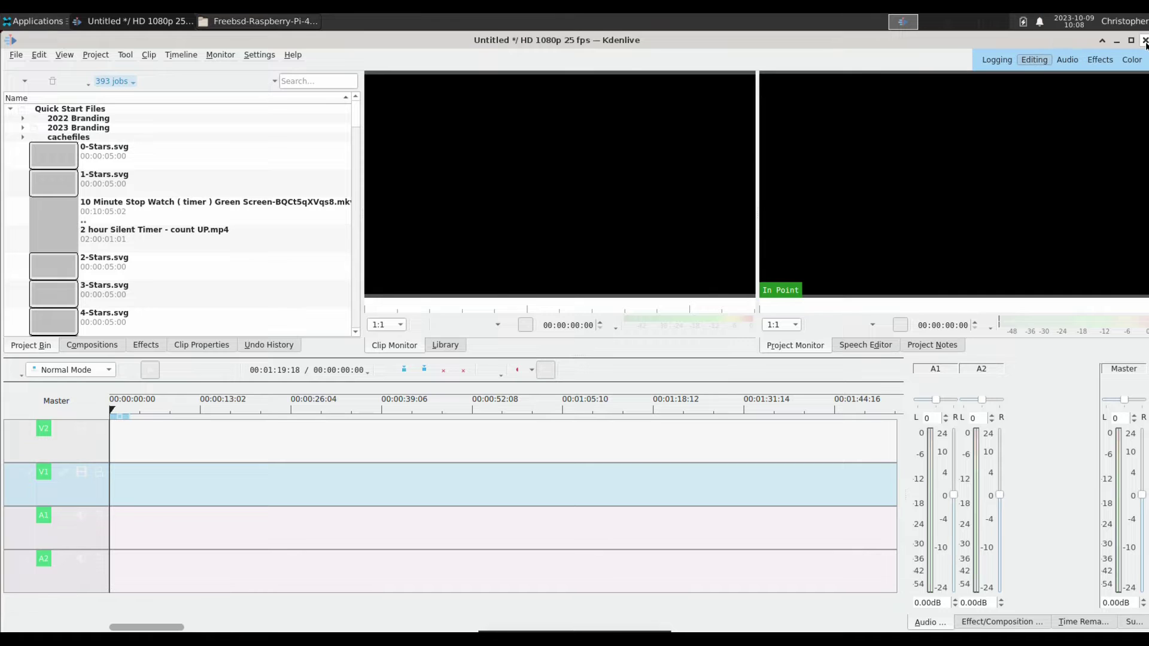
click(1145, 43)
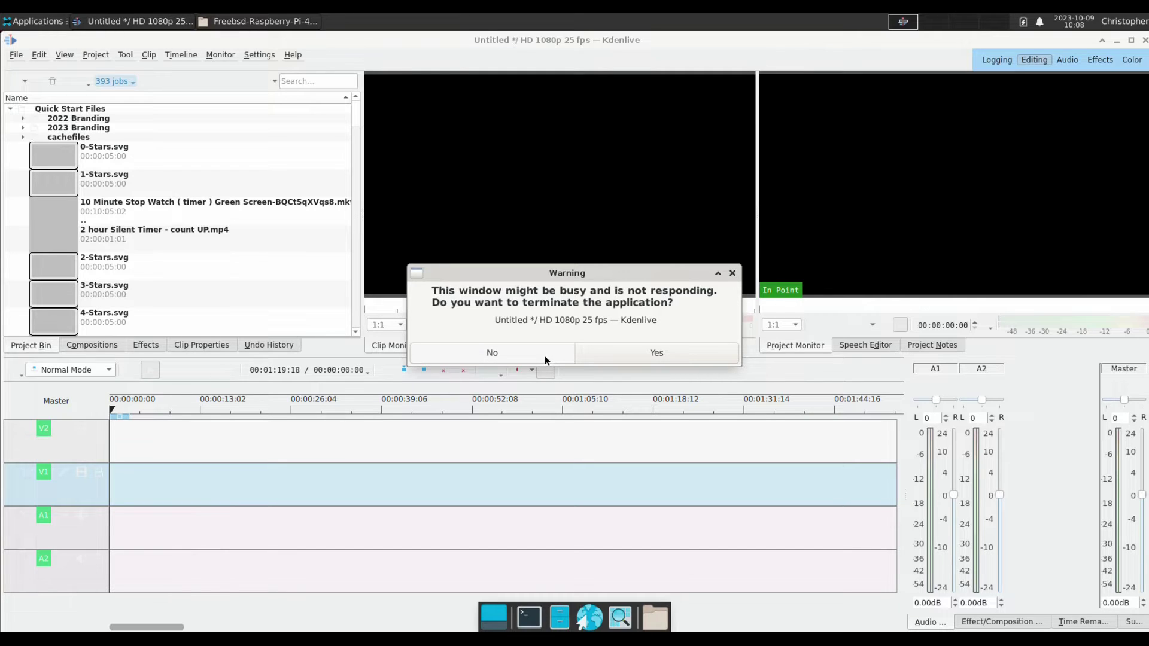
Force-quit Kdenlive, then launch OpenShot Video Editor from Applications > Multimedia.
click(593, 355)
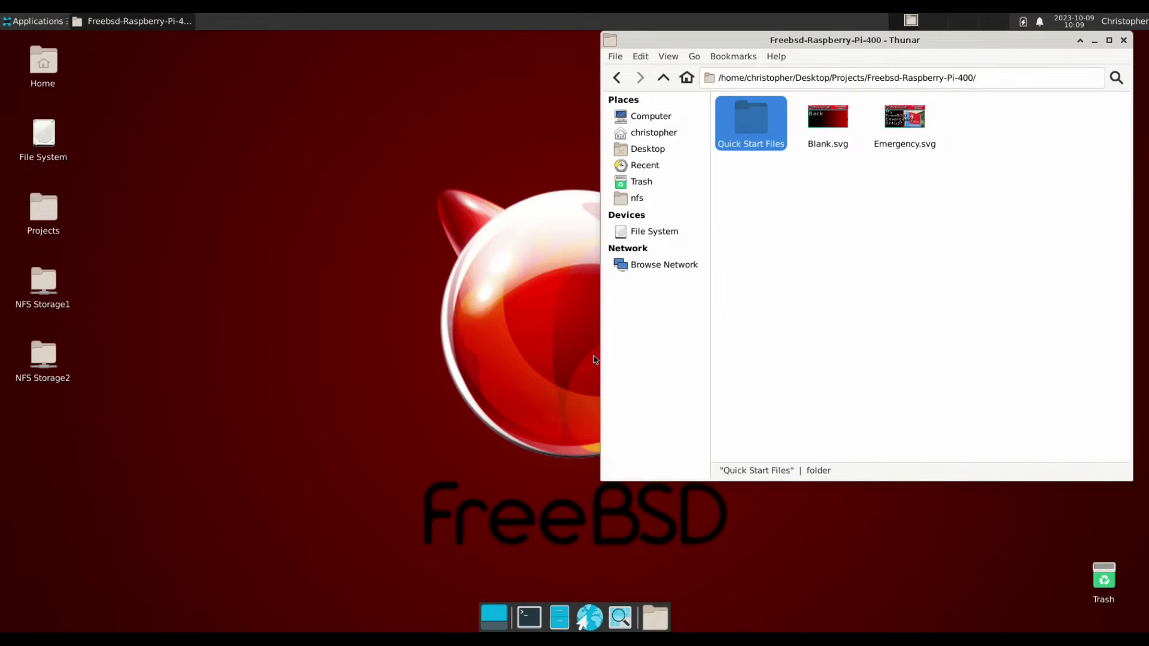
click(462, 324)
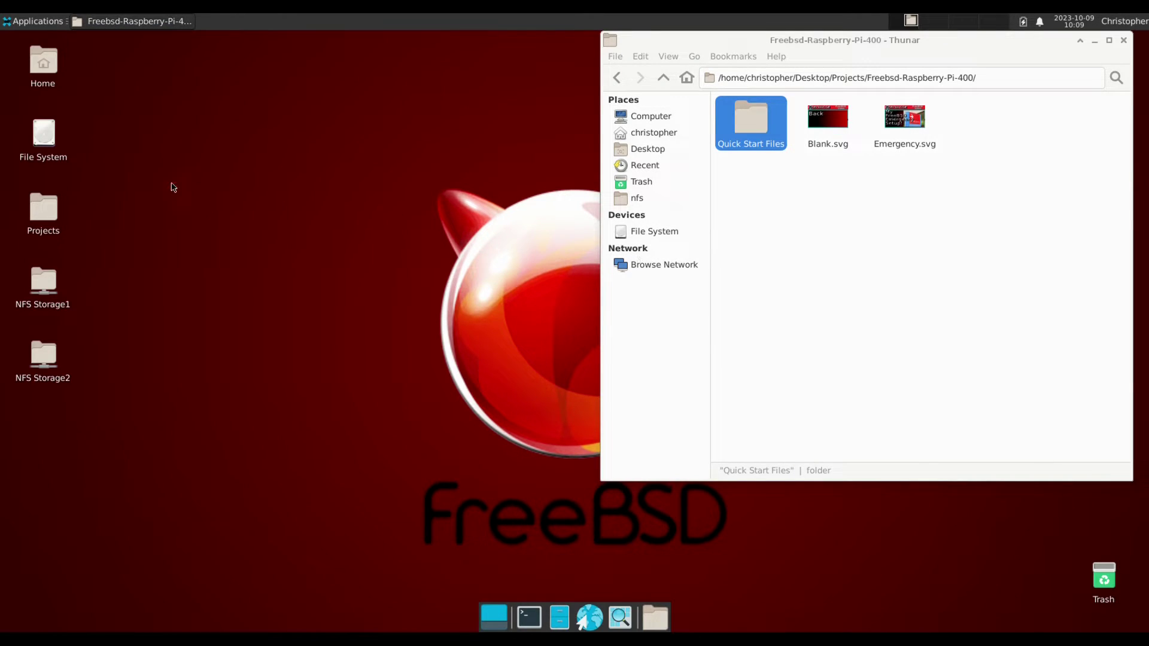
click(20, 21)
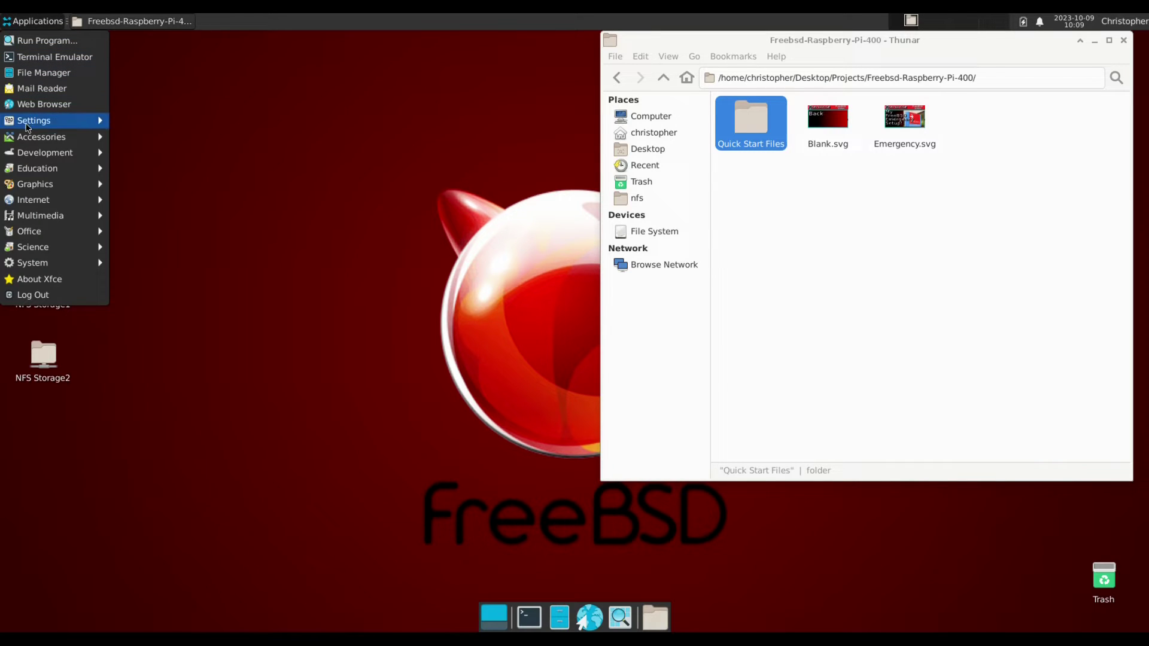
mouse_move(25, 217)
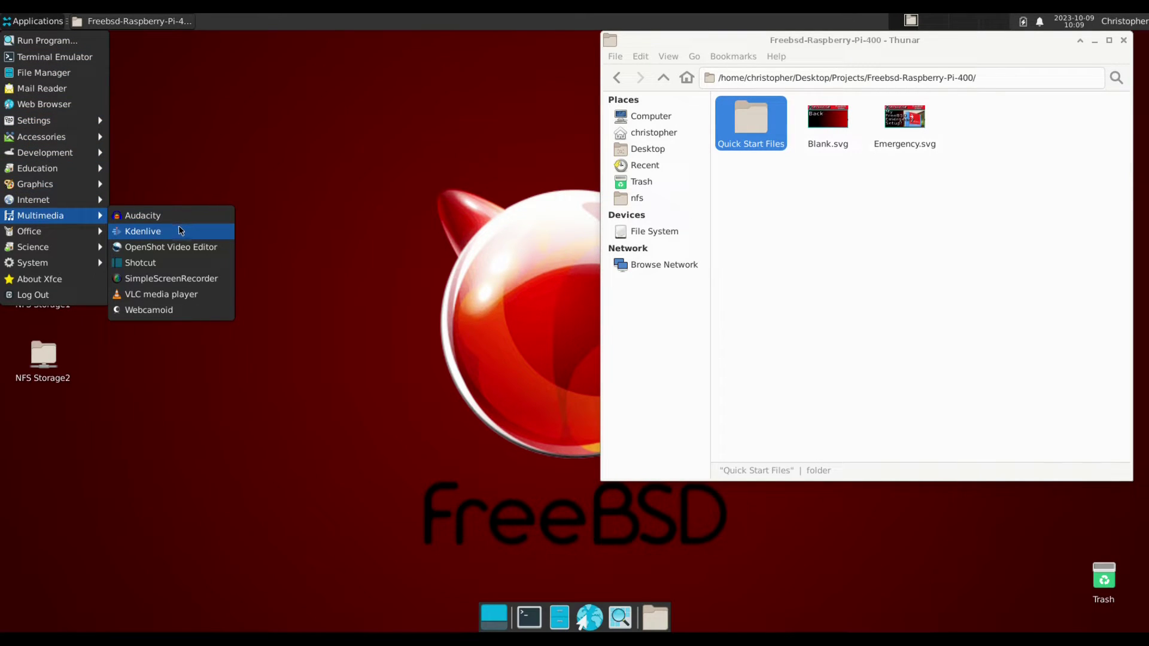
click(168, 246)
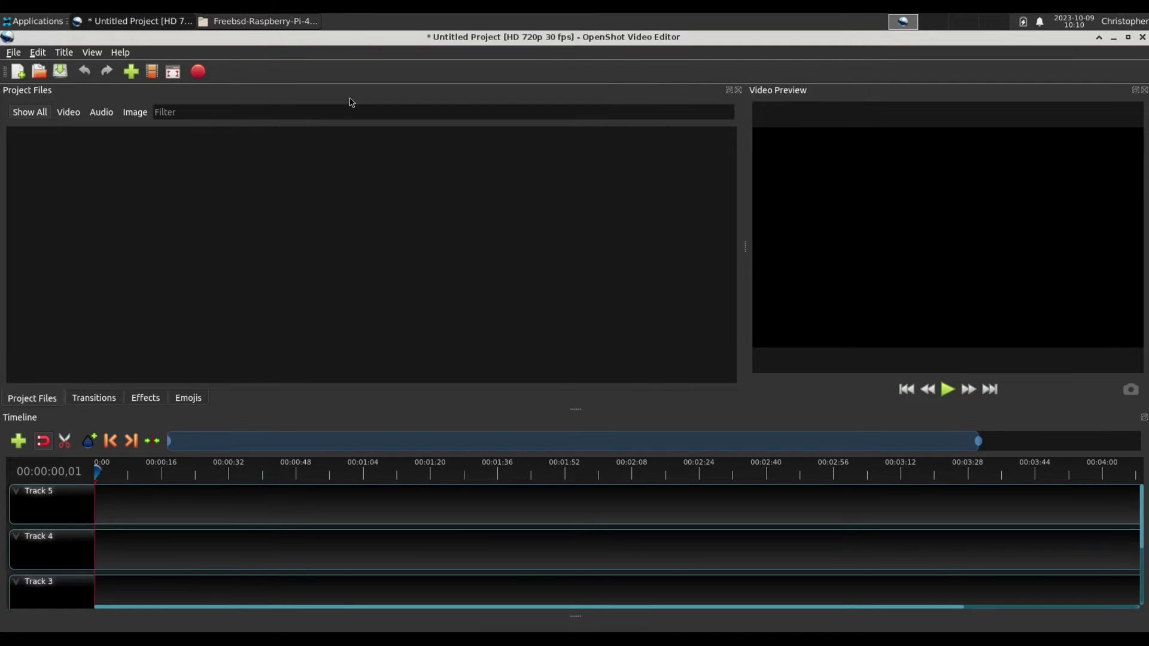
Drag New-Intro-2022.mp4 from the Quick Start Files folder onto Track 3.
click(243, 19)
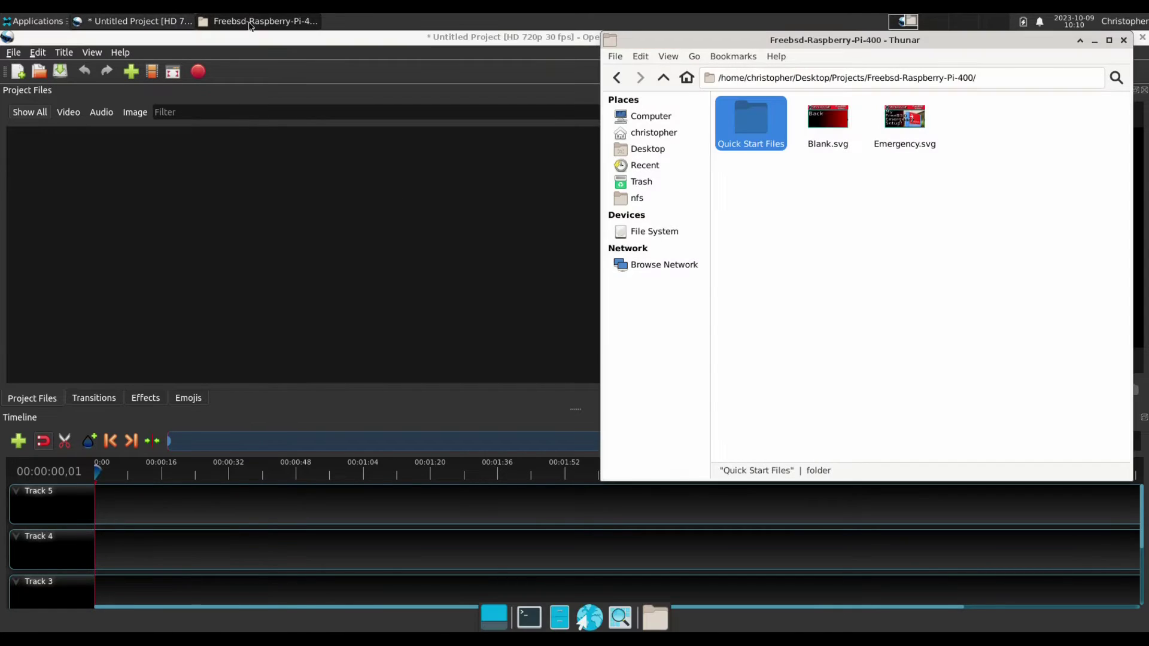
click(805, 182)
double_click(771, 144)
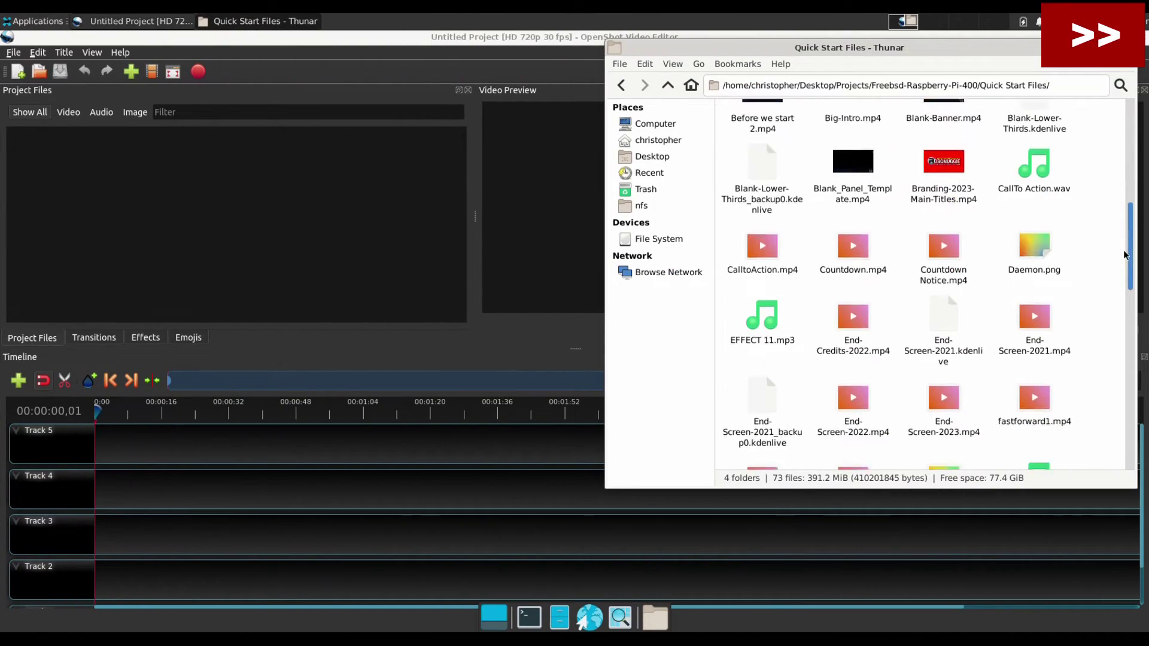
drag(1124, 255, 1133, 302)
click(768, 292)
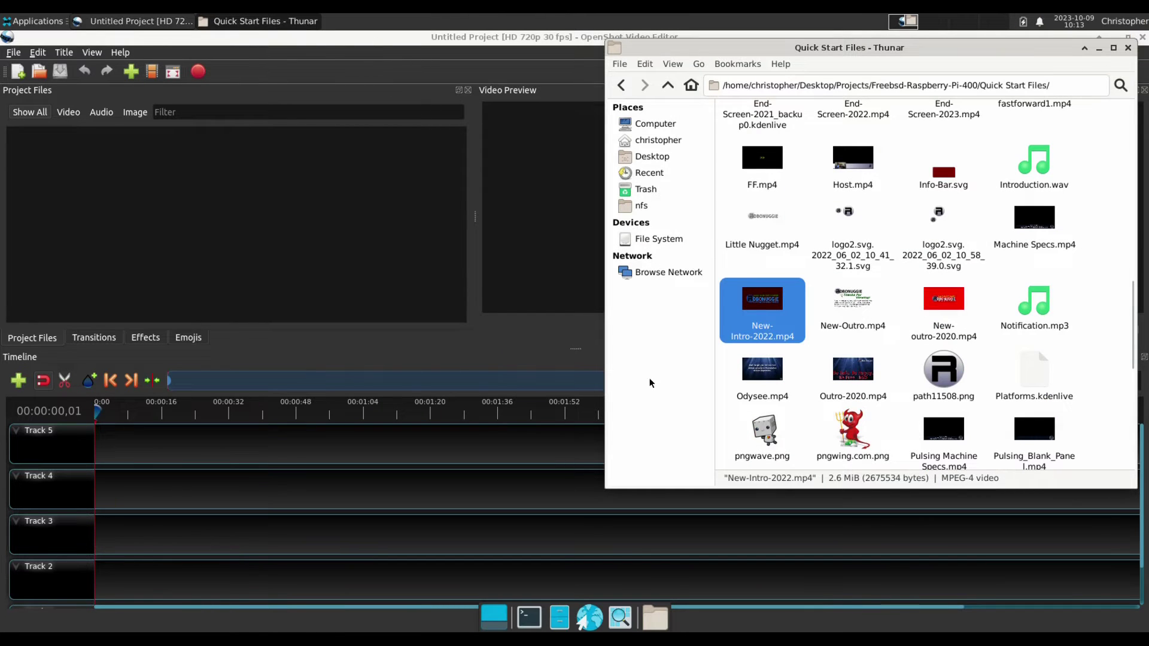
drag(769, 291, 111, 532)
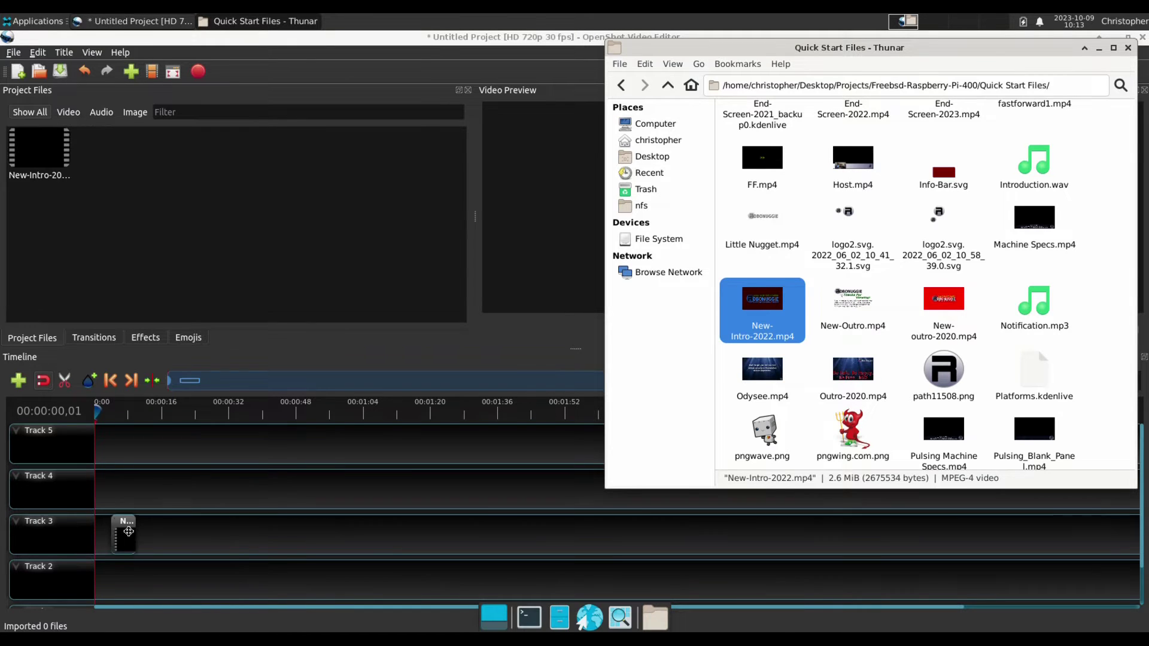
Slide the intro clip to 0:00 on Track 3 and play it back.
click(315, 20)
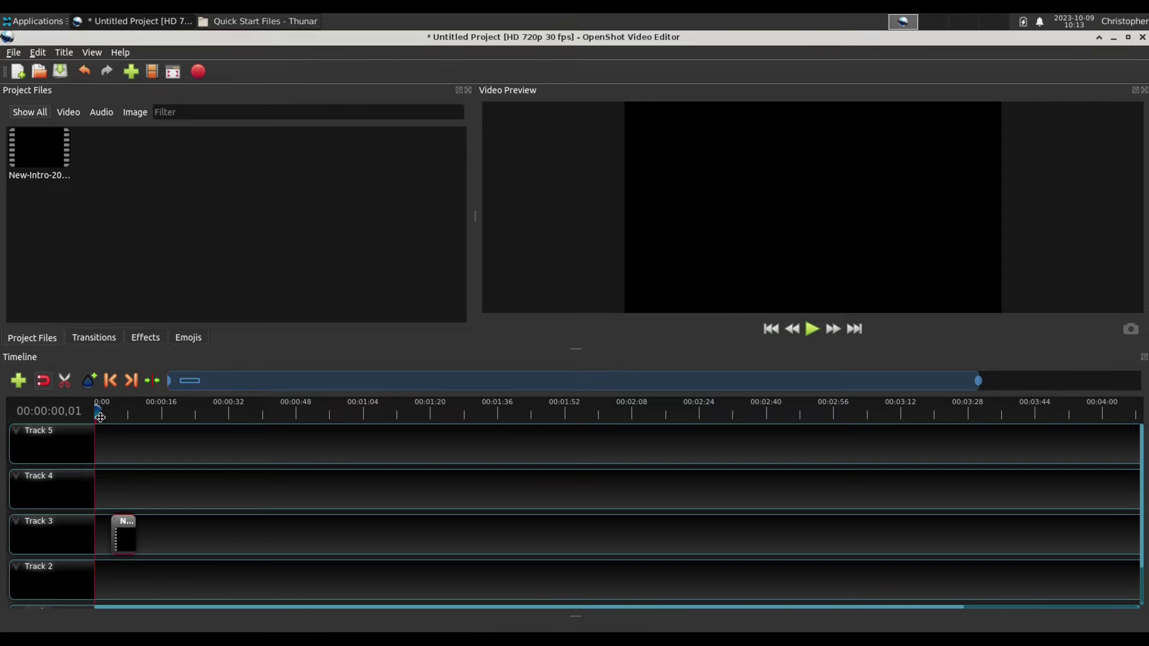
mouse_move(97, 409)
mouse_down()
mouse_move(142, 407)
mouse_move(116, 410)
mouse_up()
click(146, 413)
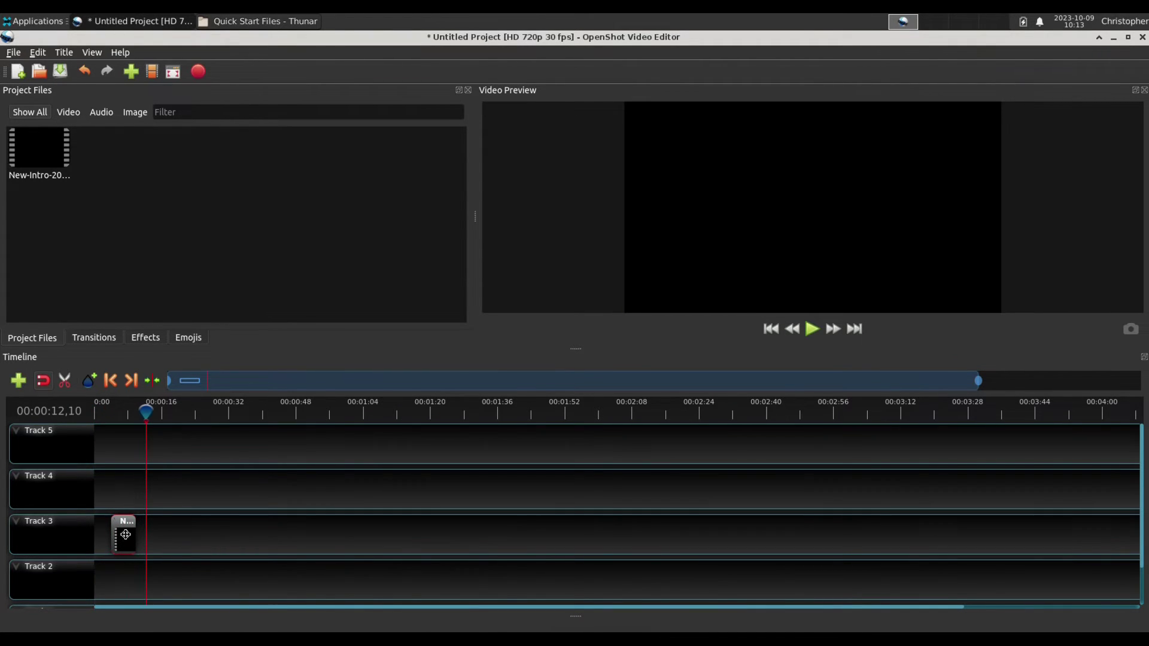
drag(123, 534, 105, 533)
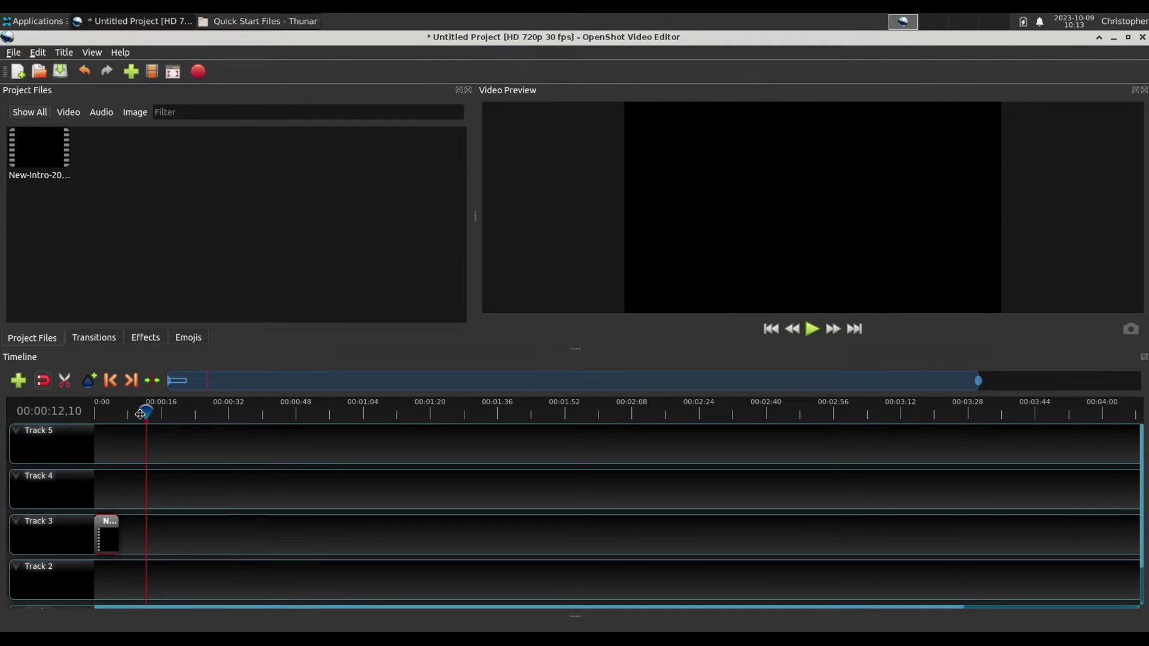
drag(145, 412, 104, 412)
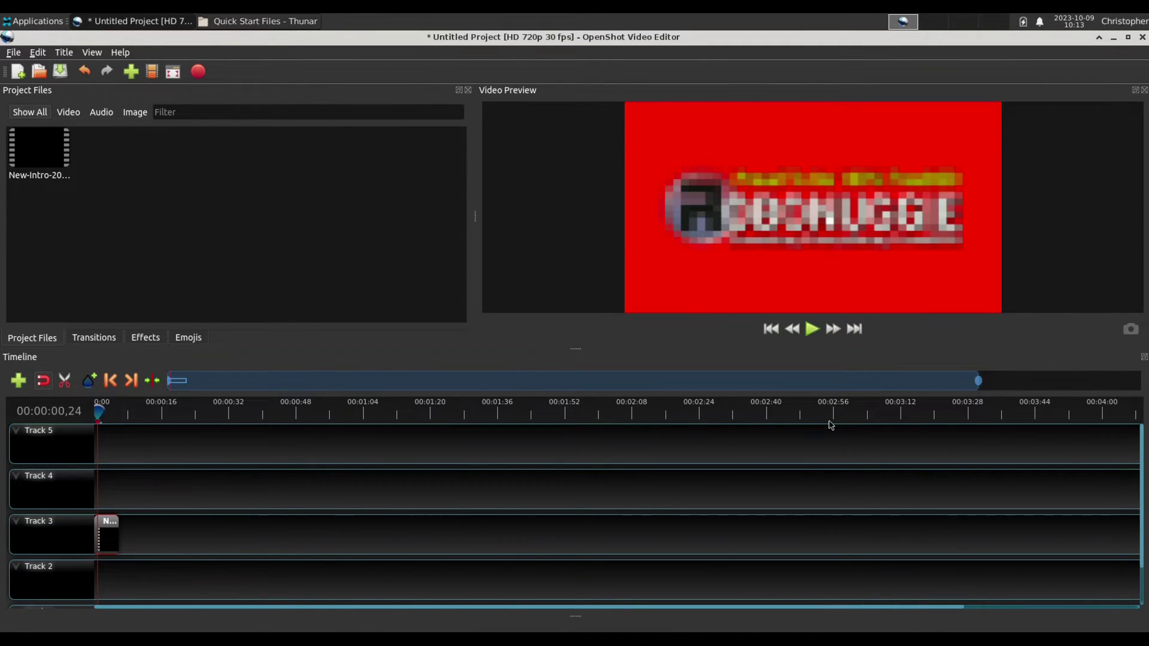
click(812, 330)
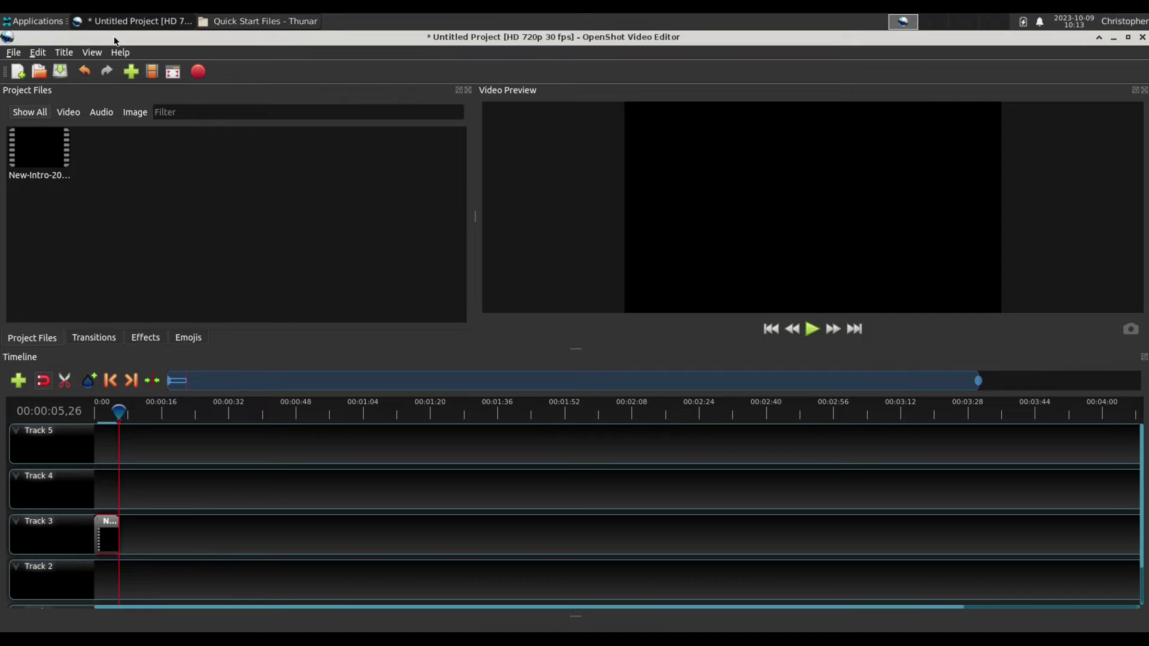
Start a new static title and preview the Bar 1 and Gold 1 templates.
click(64, 52)
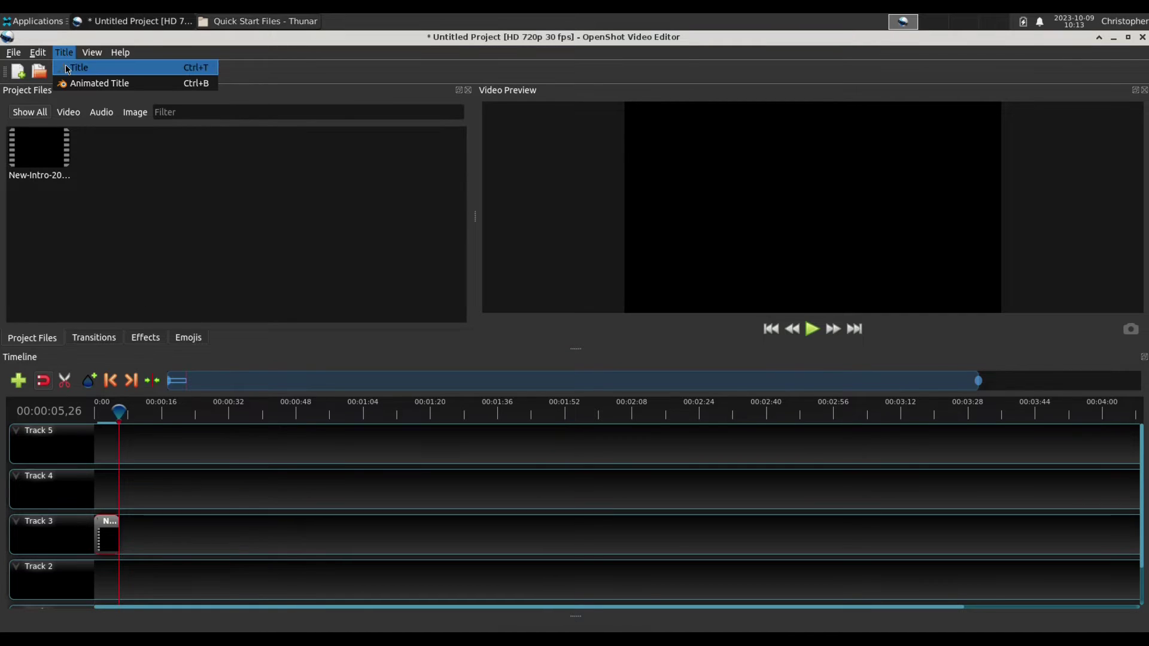
mouse_move(27, 56)
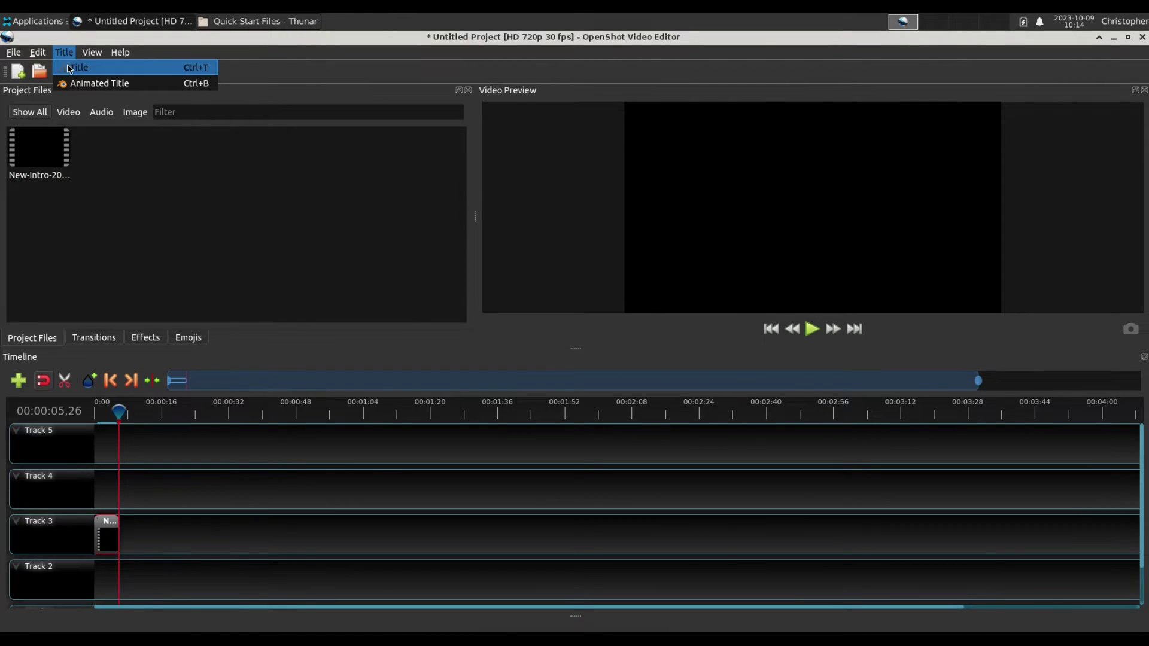
click(90, 68)
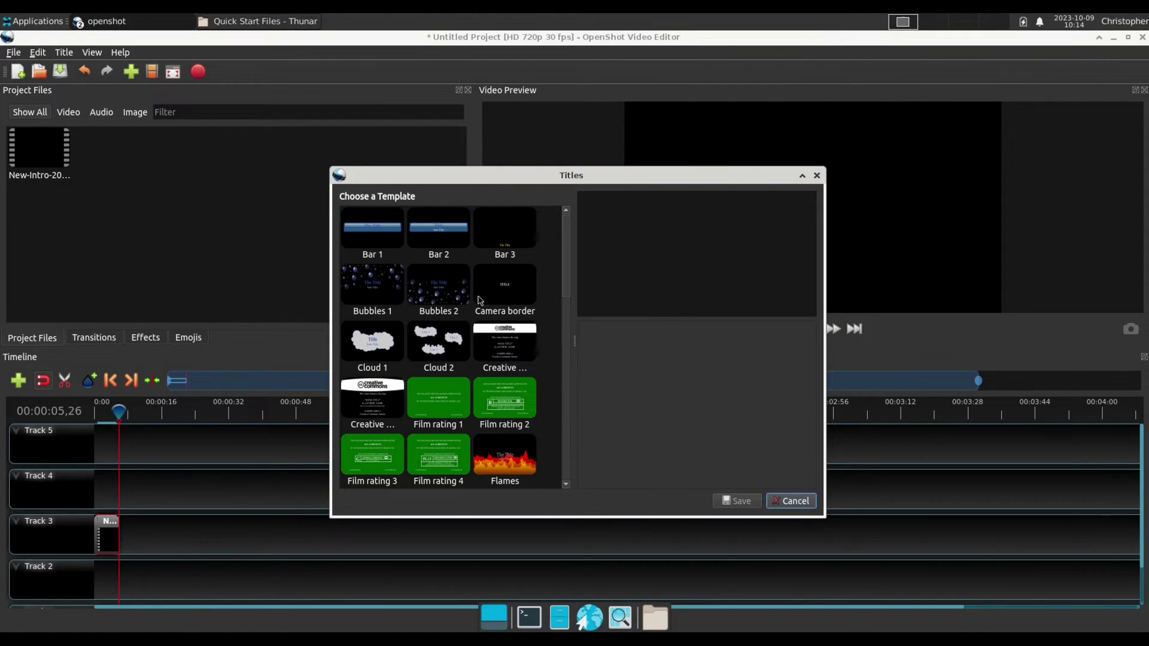
click(375, 231)
scroll(443, 263, down, 6)
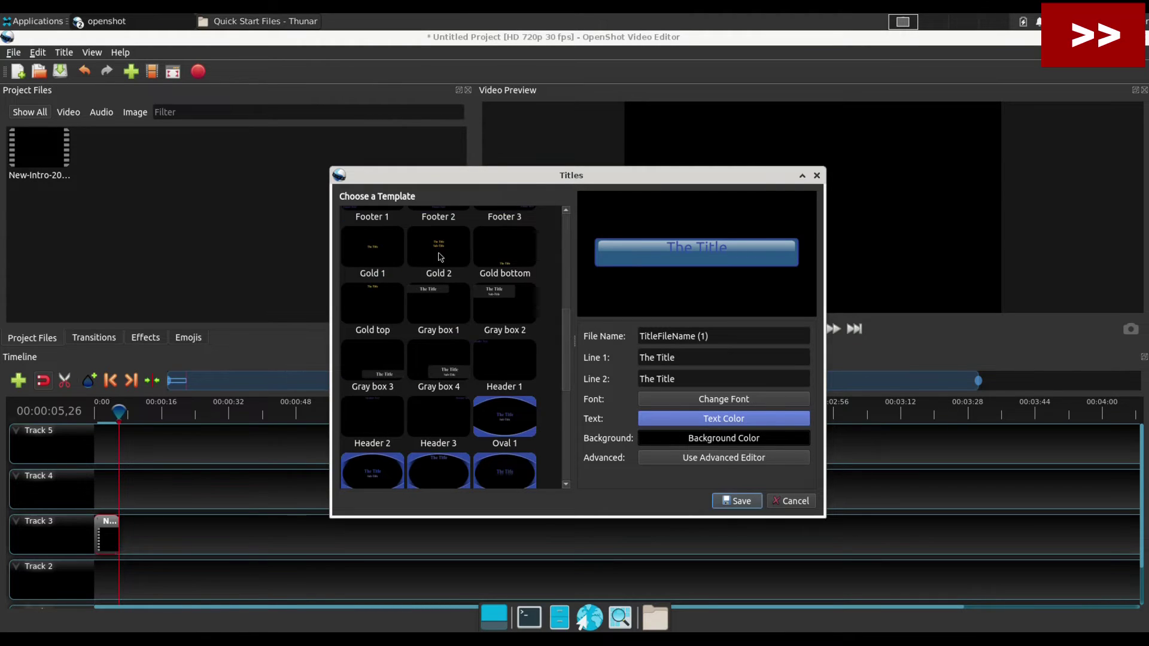
click(371, 255)
Use the Gold 2 template with lines 'Raspberry Pi 400' and 'Video Editing'.
drag(679, 357, 635, 358)
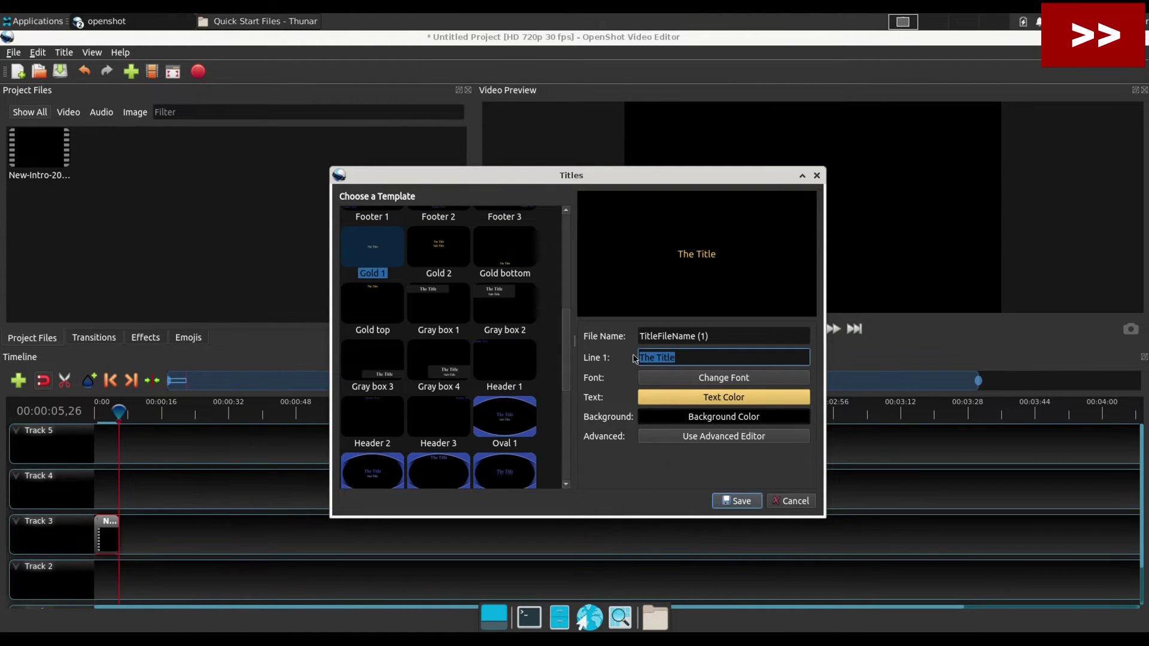
text(V)
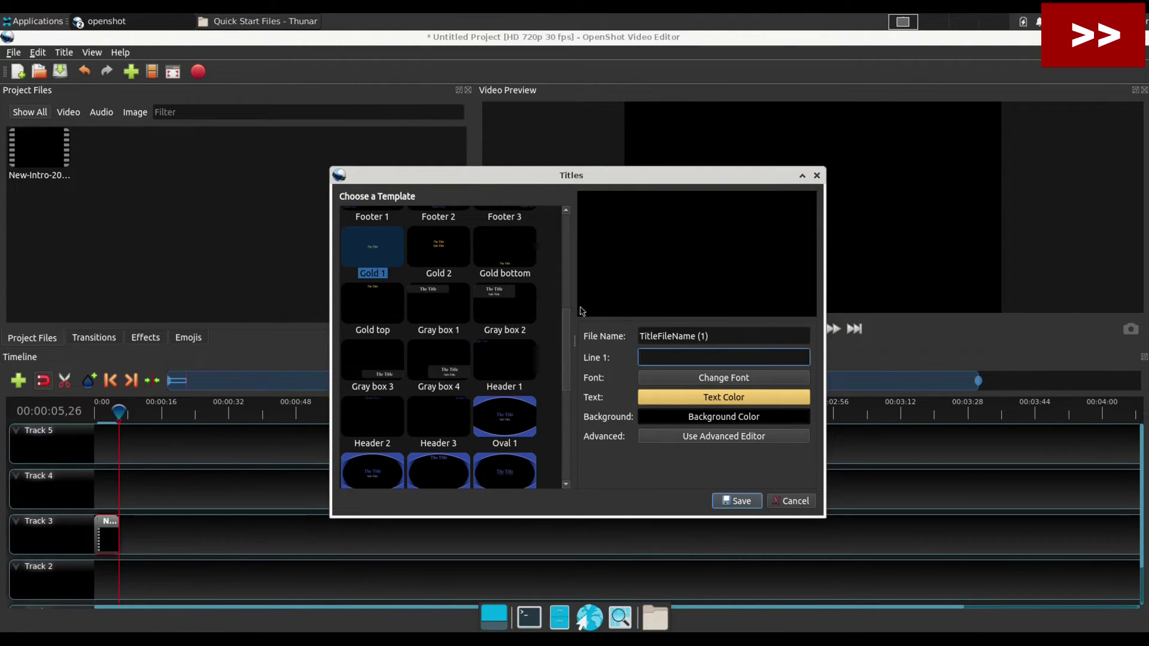
click(438, 247)
drag(682, 357, 607, 365)
text(Raspberry Pi 400)
key(Tab)
text(Video Editing)
Set the title font to 2015 Cruiser and save the title into the project.
click(741, 399)
scroll(538, 271, down, 5)
scroll(537, 272, up, 10)
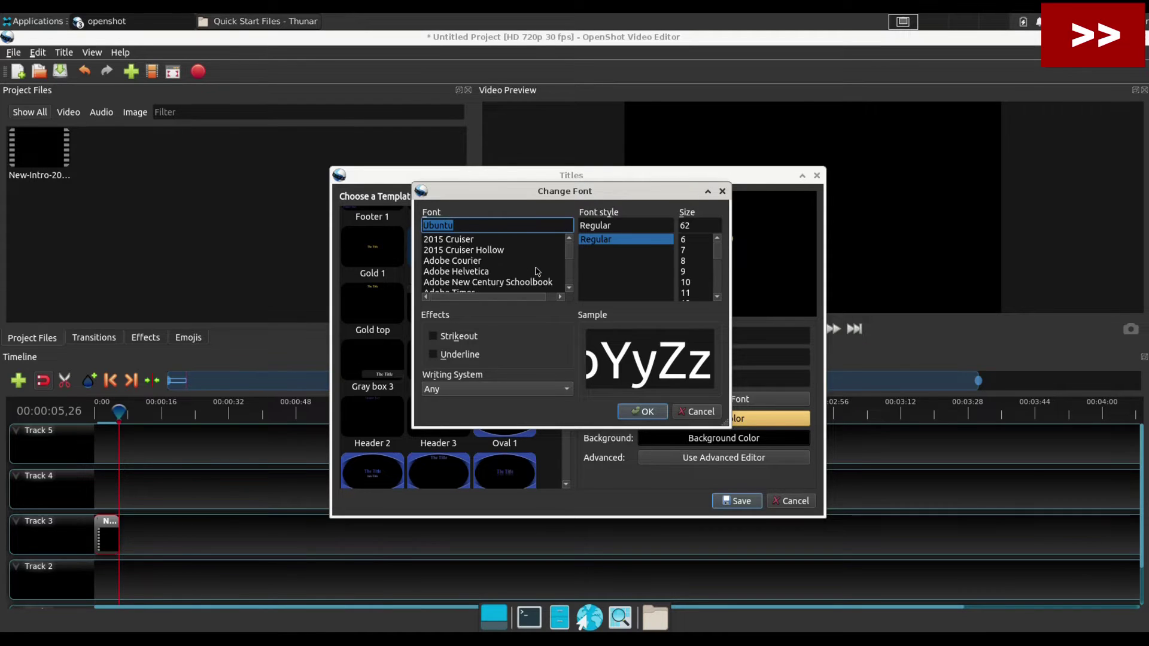
click(450, 240)
click(648, 413)
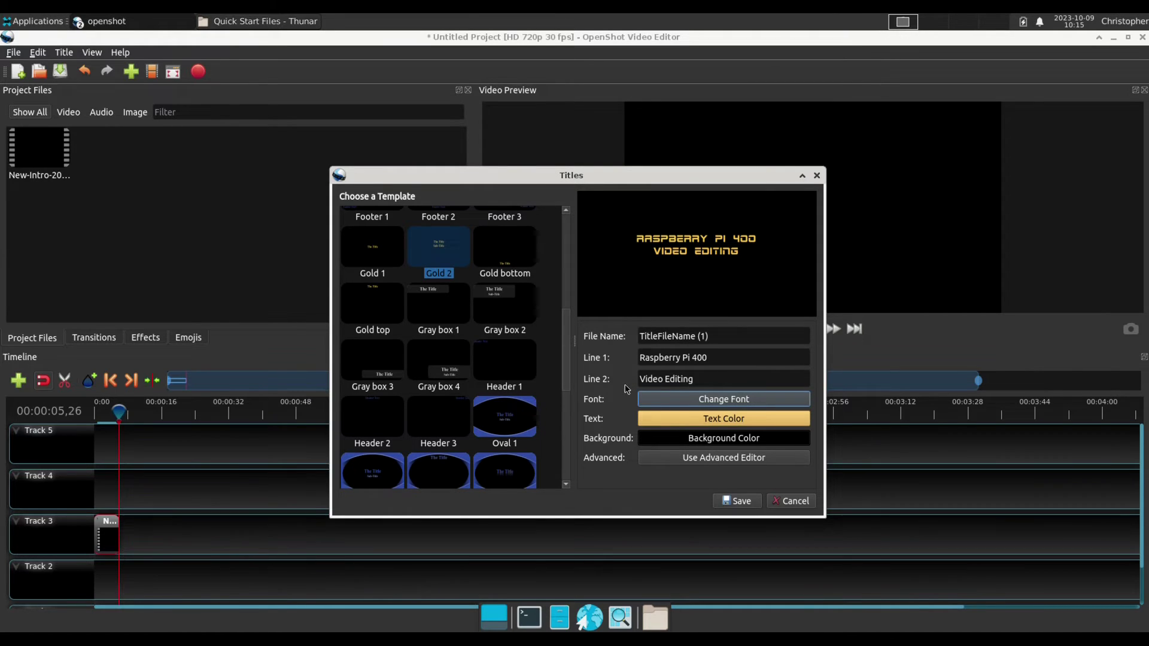
click(738, 502)
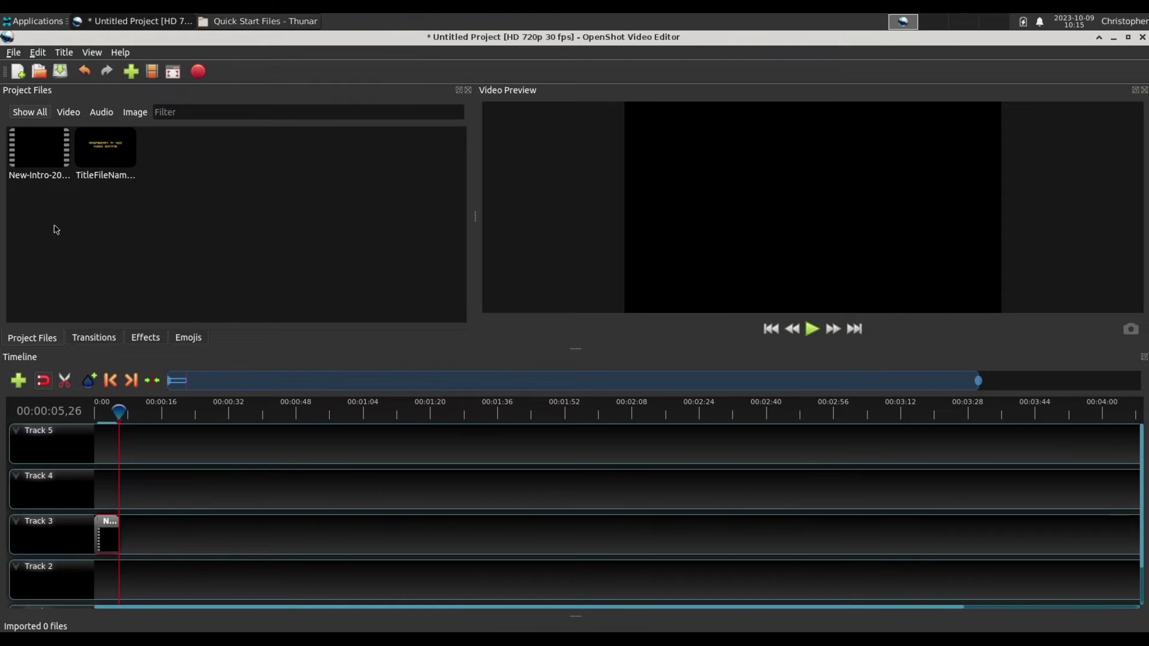
Drop the title card onto Track 3 after the intro and play the transition.
drag(103, 157, 142, 532)
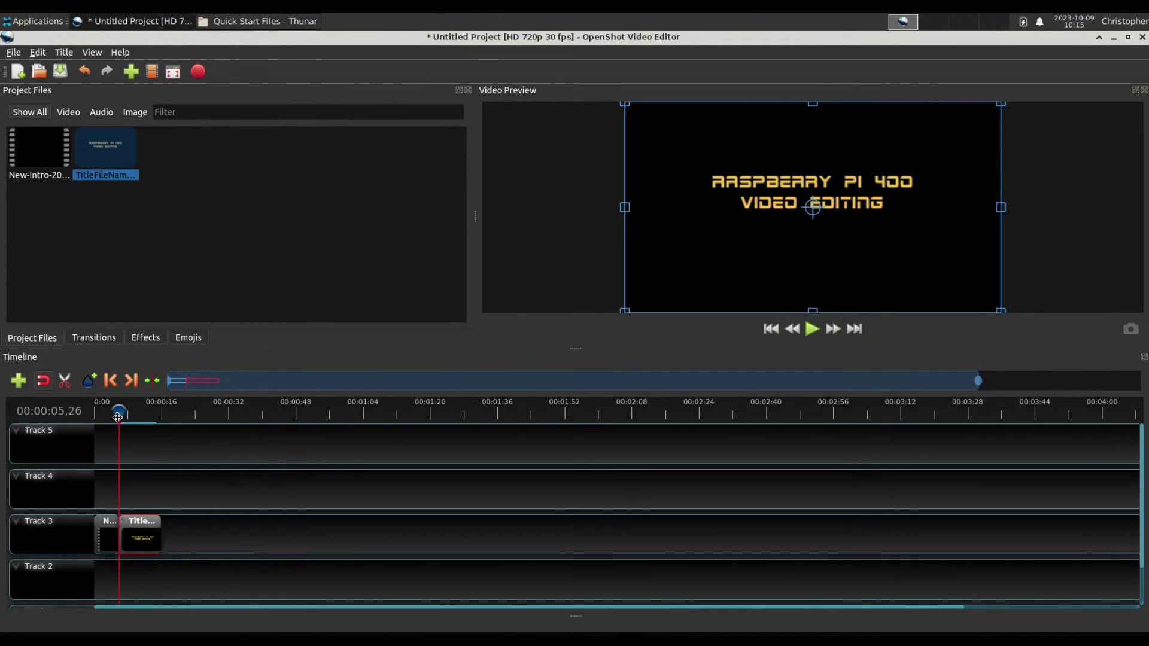
drag(119, 411, 112, 411)
click(812, 330)
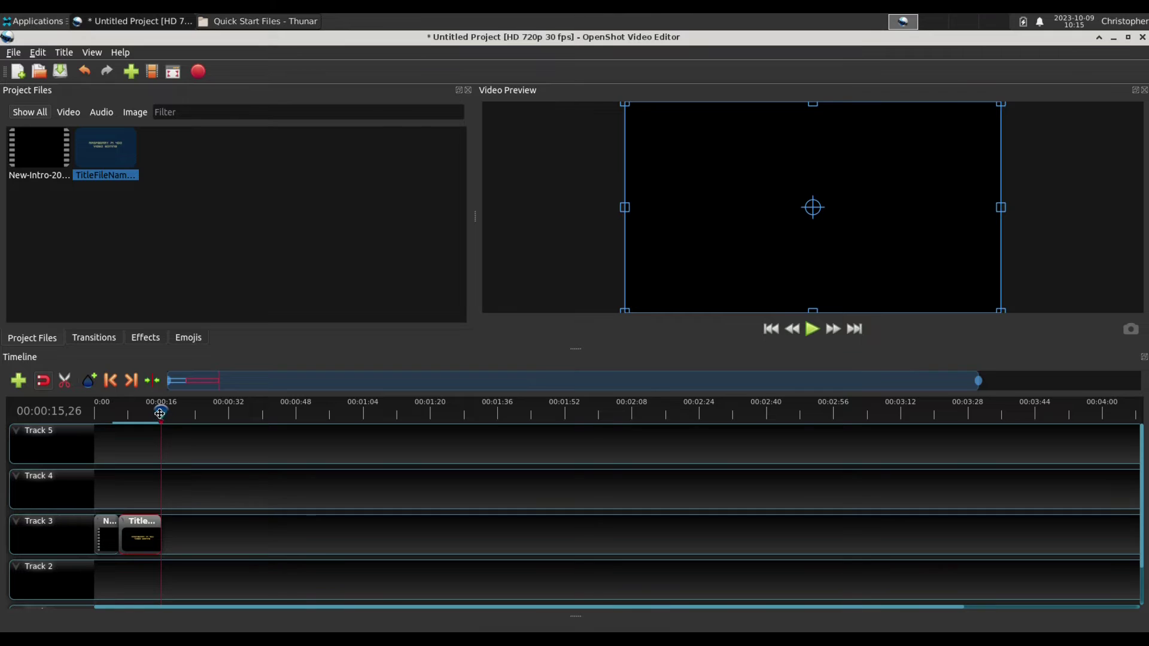
At about 10 seconds, drag the title text lower in the Video Preview.
click(139, 412)
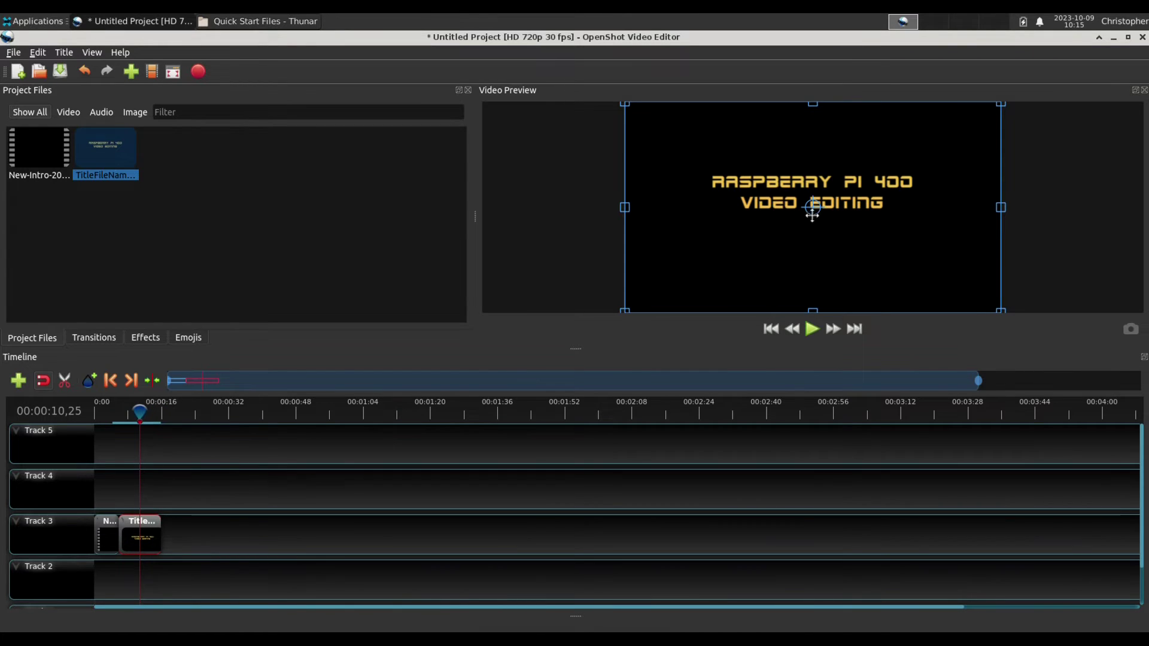
drag(813, 217, 814, 257)
click(791, 328)
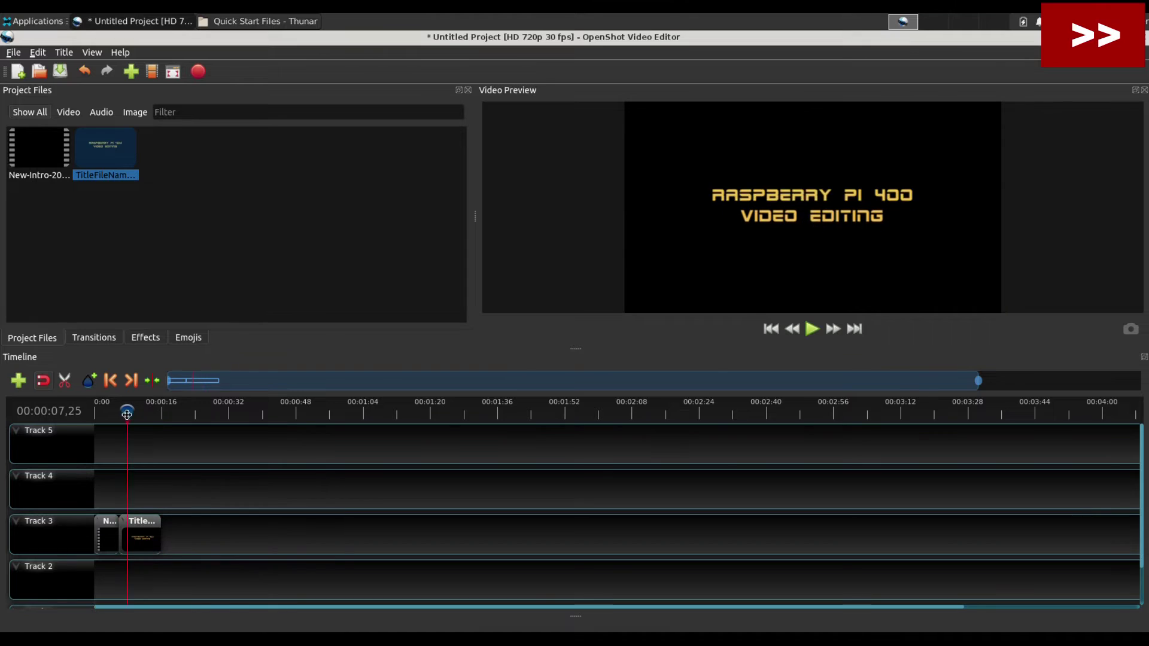
Replay the title section and nudge the title text lower in the preview.
click(805, 328)
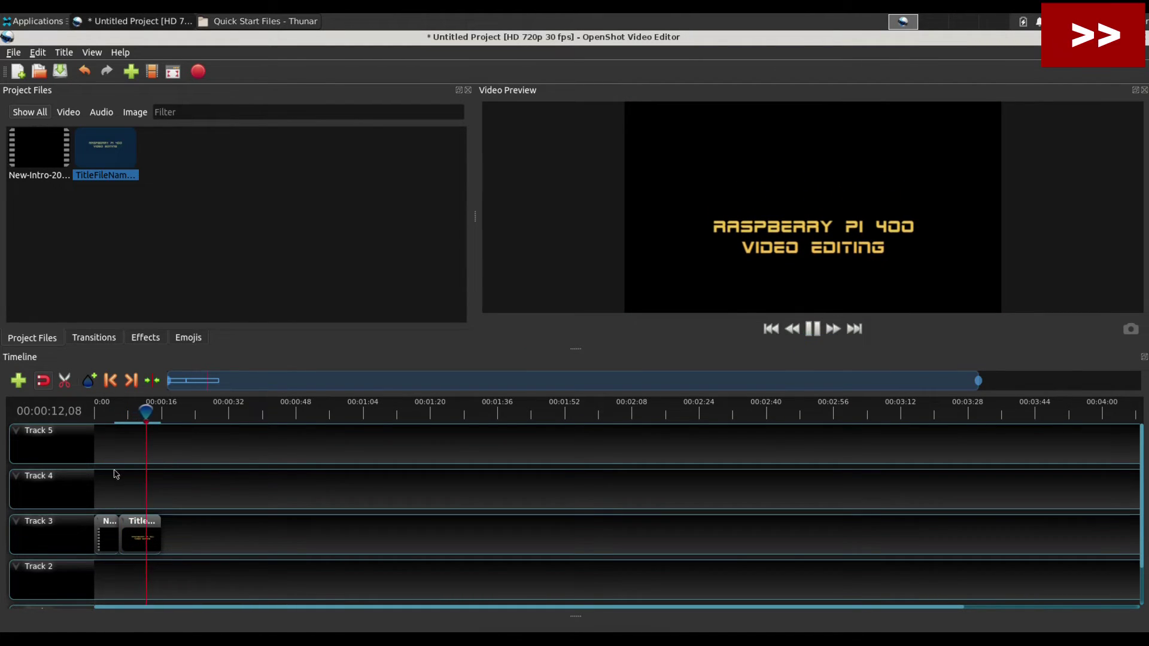
click(153, 446)
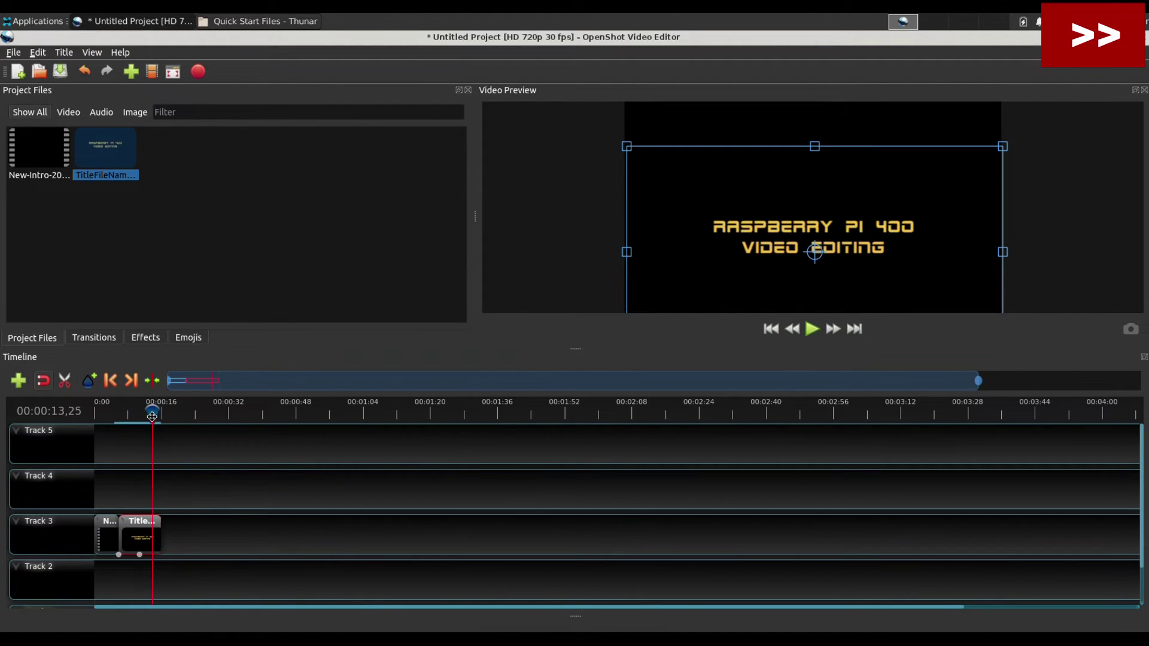
mouse_move(153, 413)
mouse_down()
mouse_move(139, 413)
mouse_move(150, 413)
mouse_up()
drag(817, 179, 819, 229)
Save the project as RPi400.osp in Desktop/Projects/freebsd-Raspberry-Pi-400.
click(60, 72)
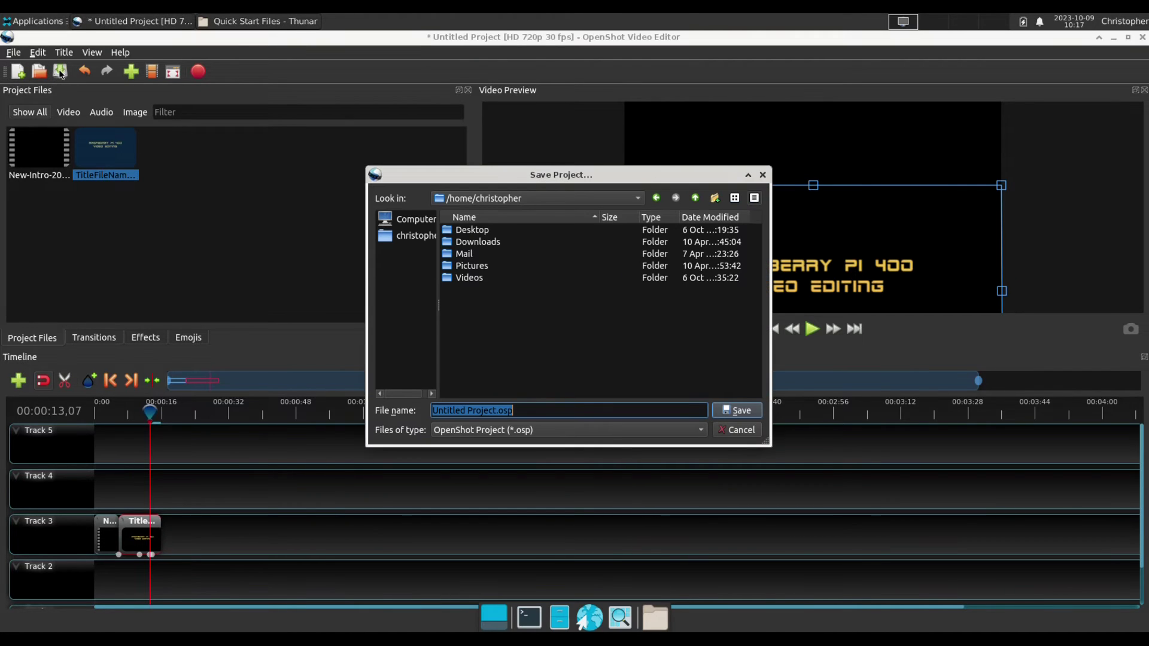
double_click(472, 230)
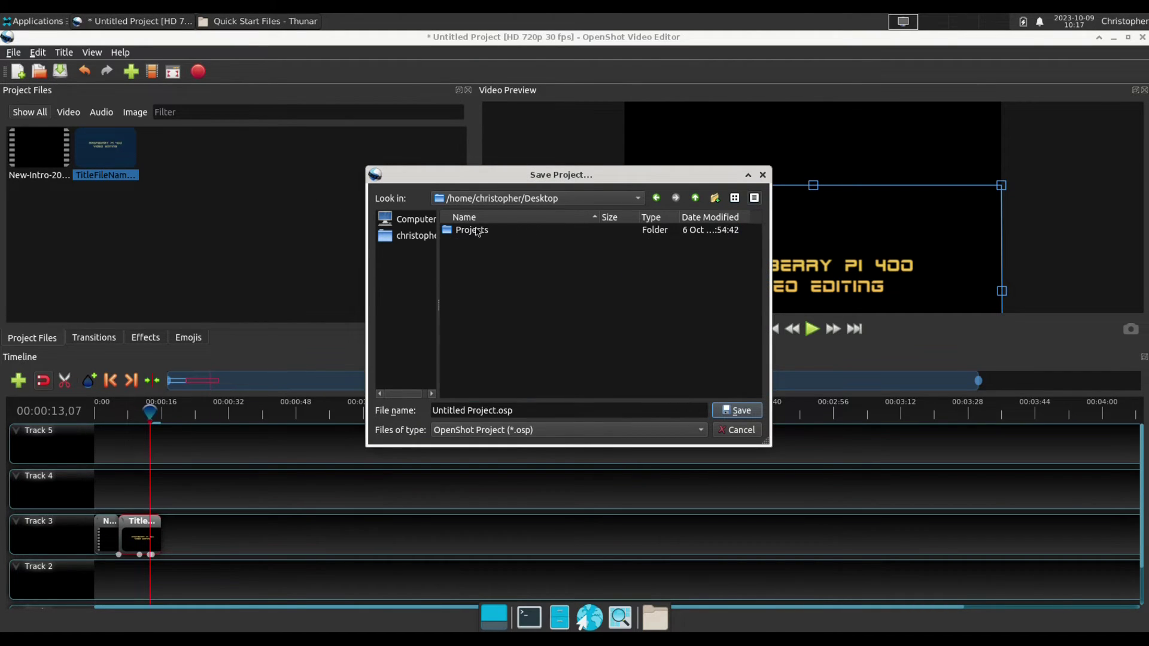
double_click(477, 231)
double_click(477, 232)
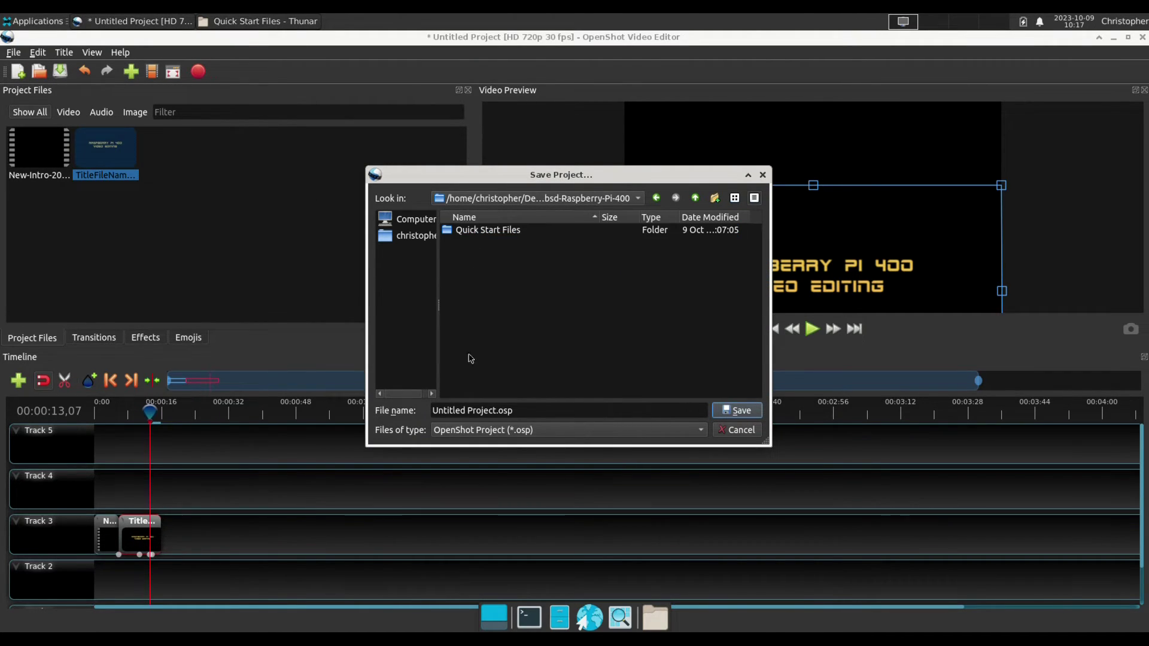
drag(493, 411, 438, 409)
key(BackSpace)
key(Delete)
key(BackSpace)
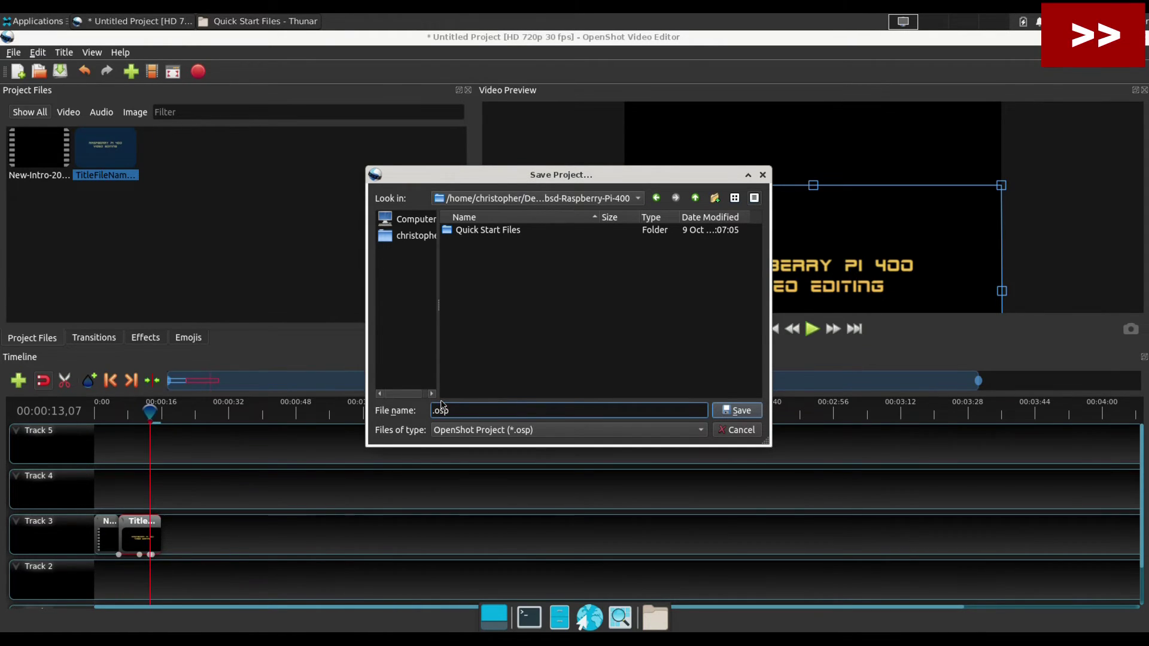
text(RPi400)
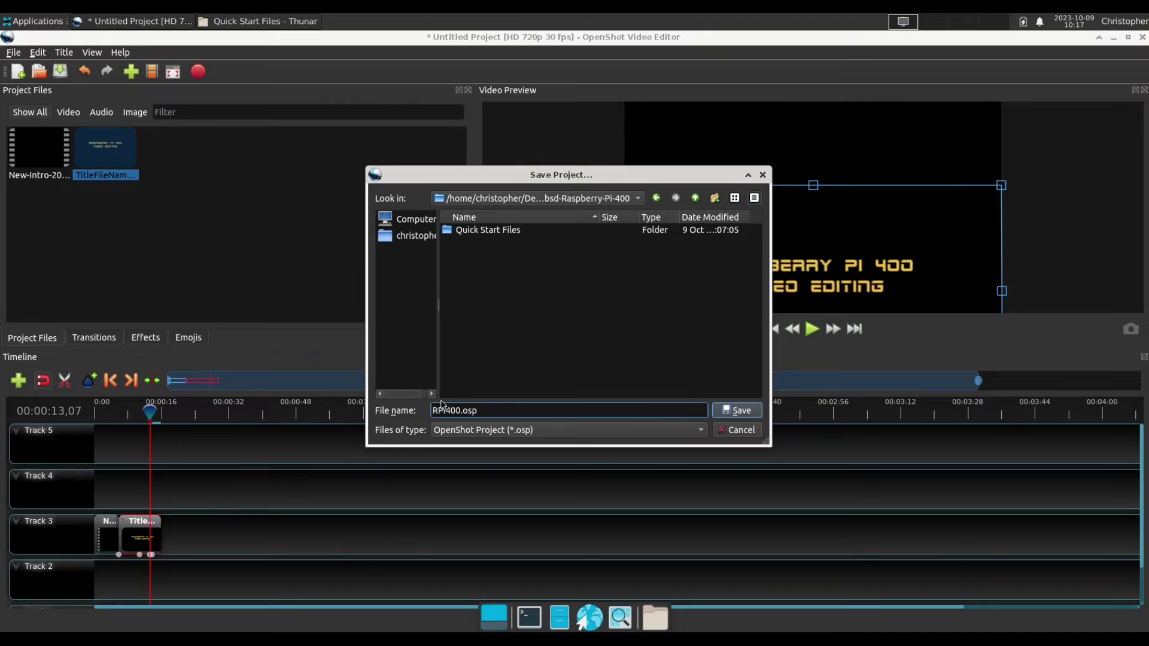
key(Return)
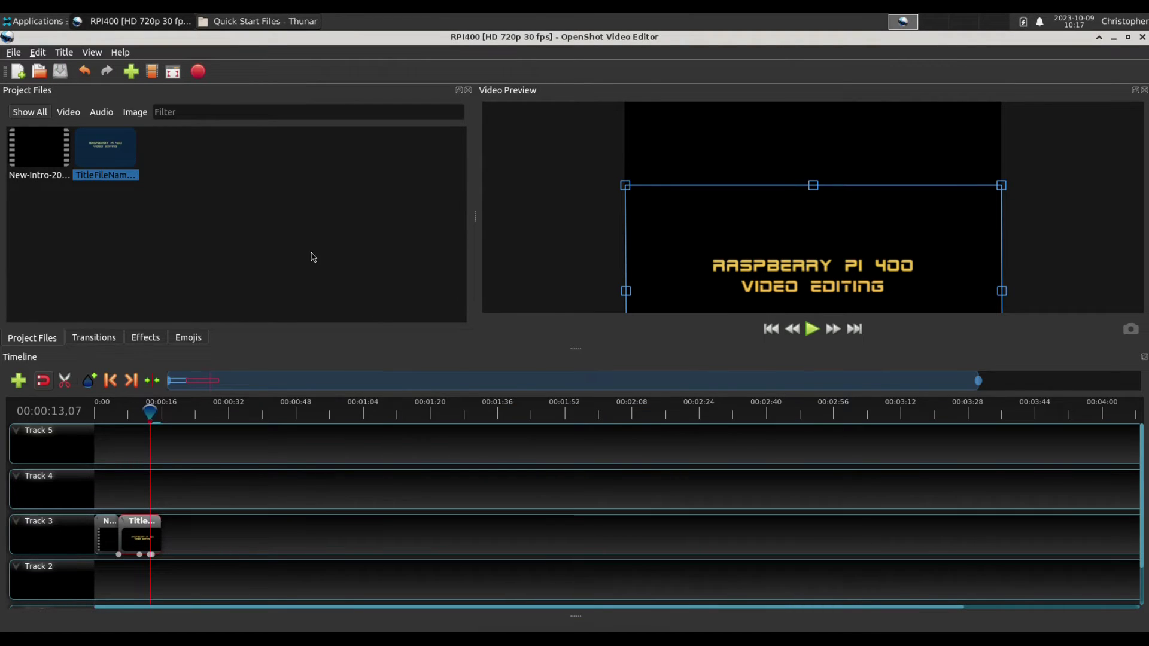
click(137, 486)
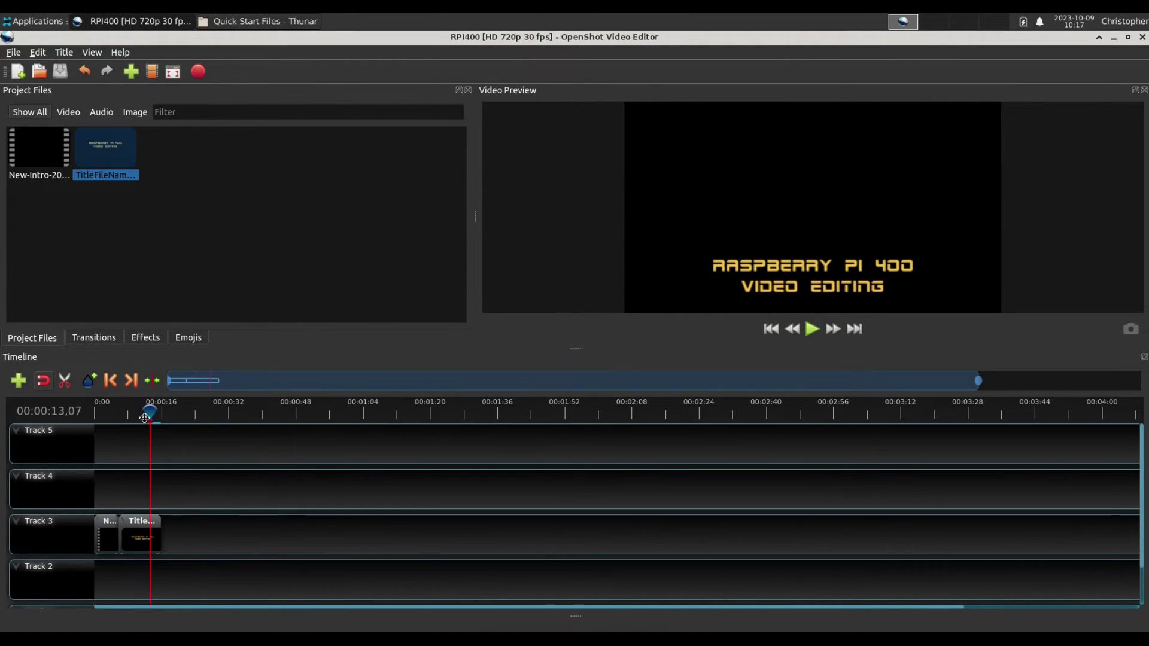
Open a terminal and run 'edit /etc/rc.conf' to open it in ee.
mouse_move(150, 412)
mouse_down()
mouse_move(81, 410)
mouse_move(155, 410)
mouse_up()
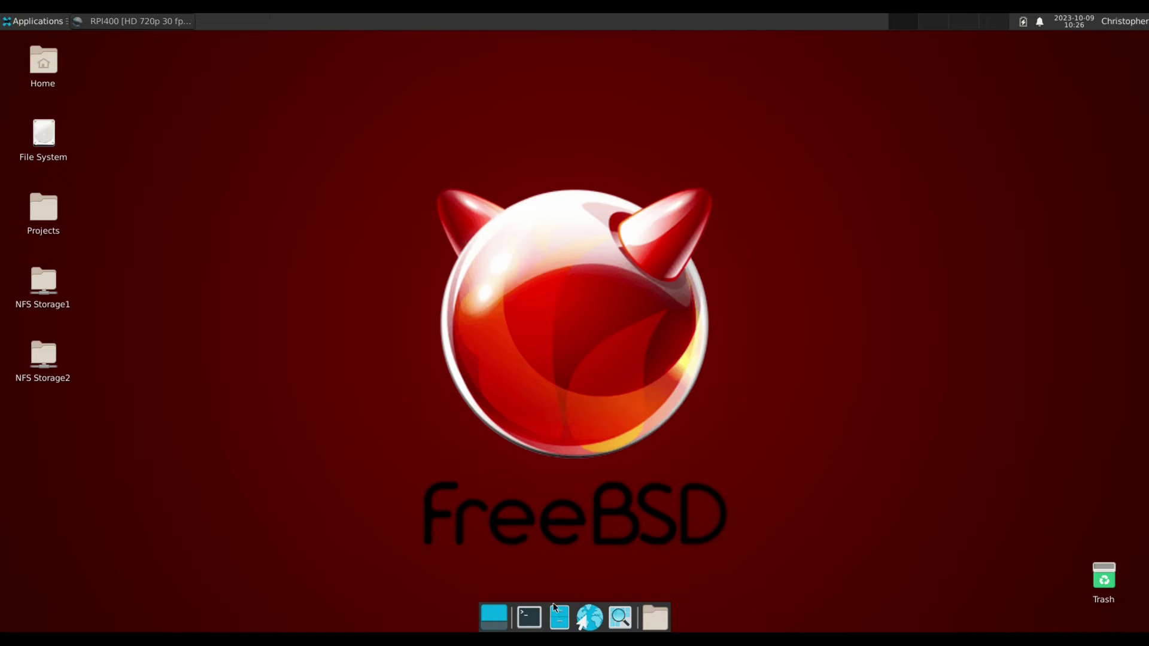
click(529, 617)
drag(298, 42, 606, 165)
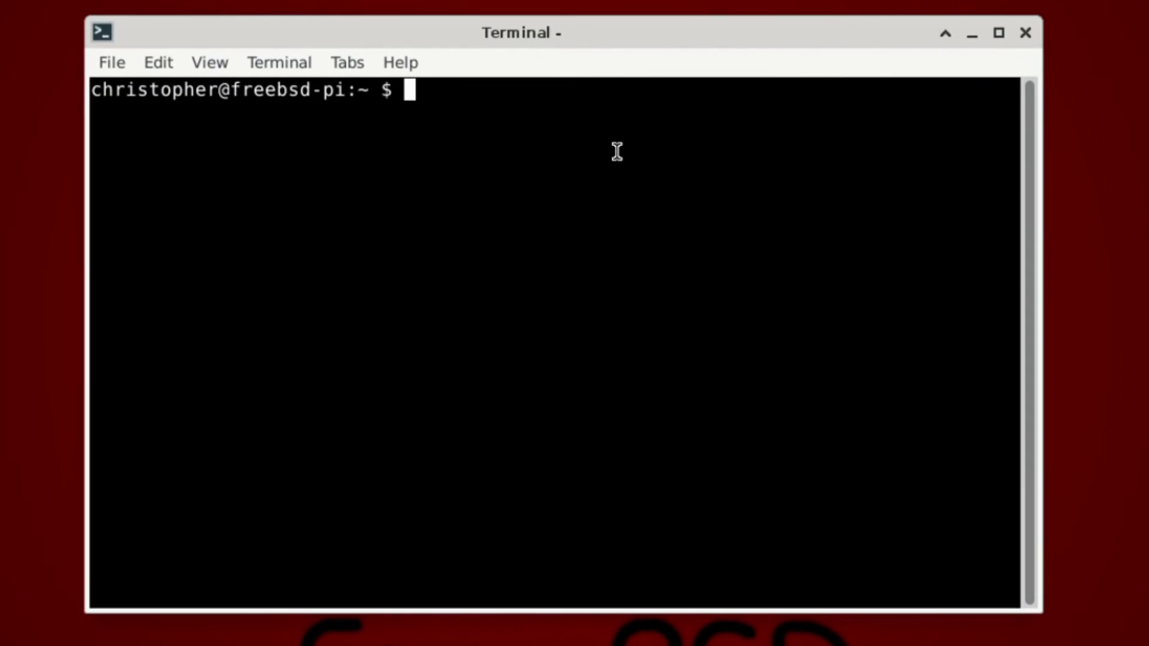
text(edit)
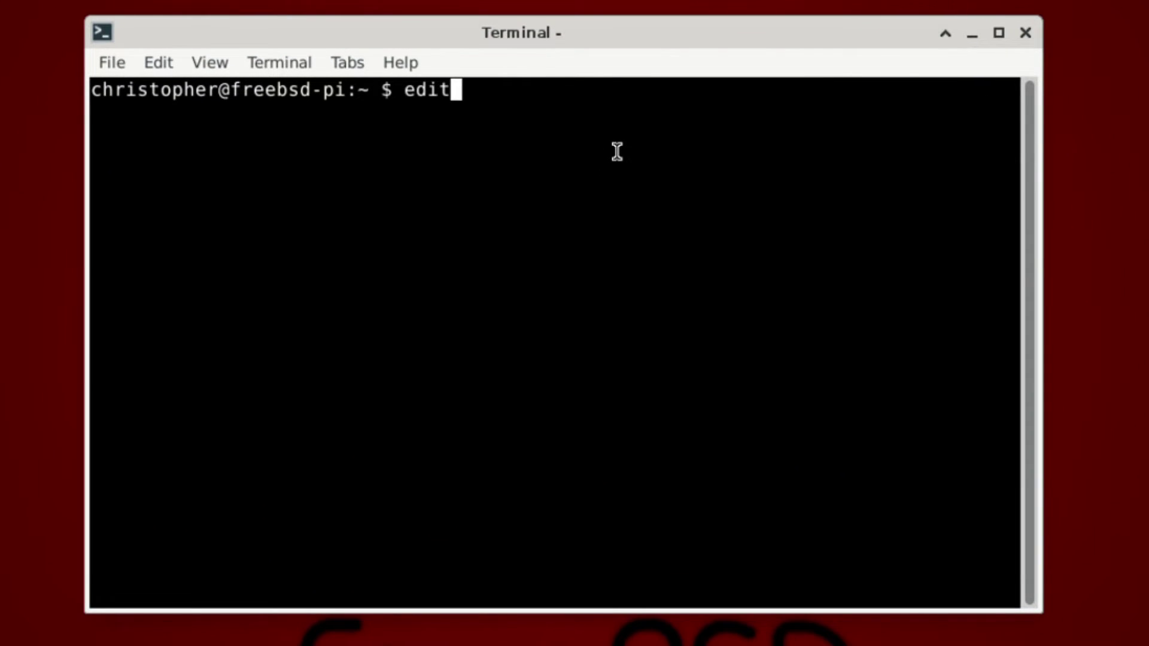
text( /etc)
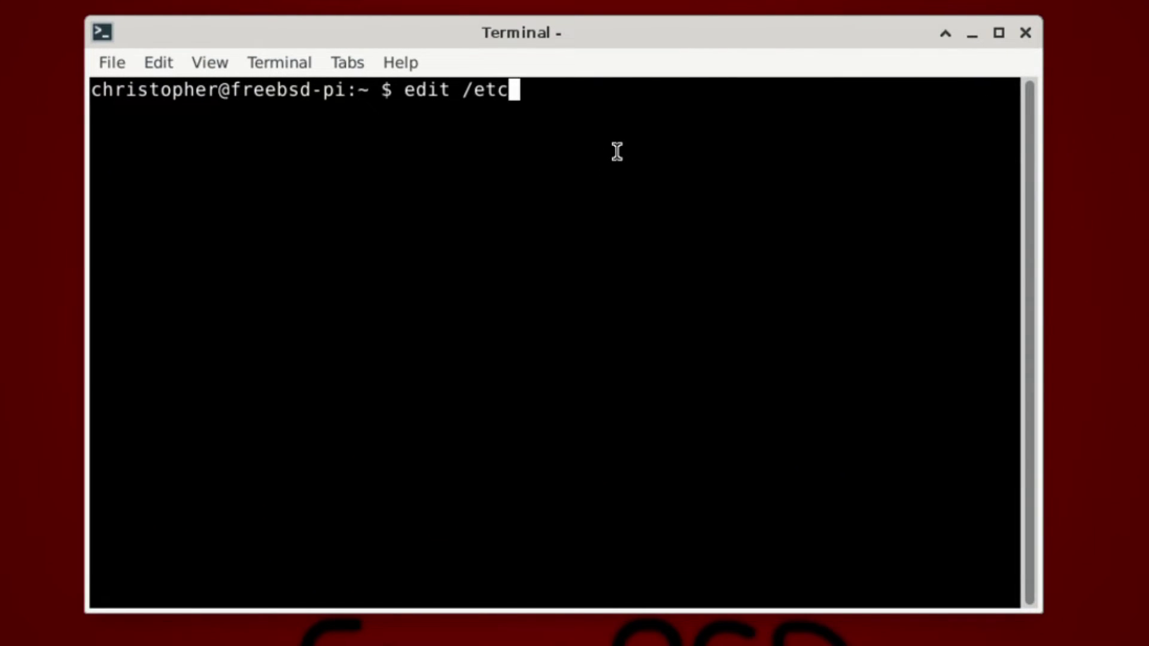
text(/rc)
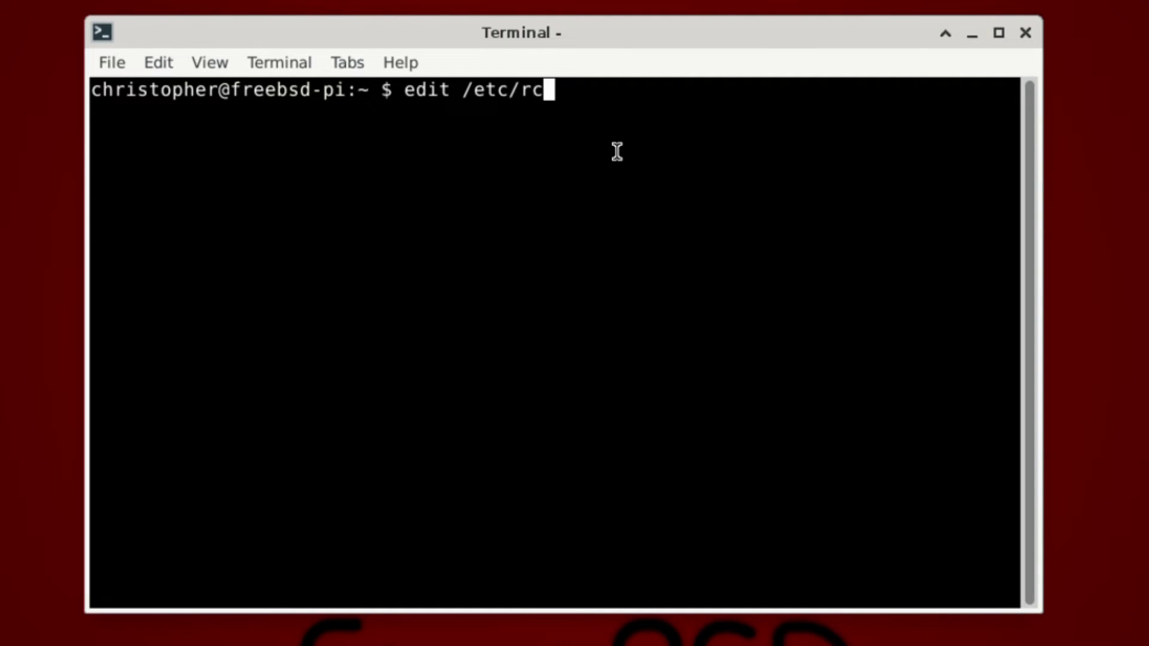
text(.conf)
key(Return)
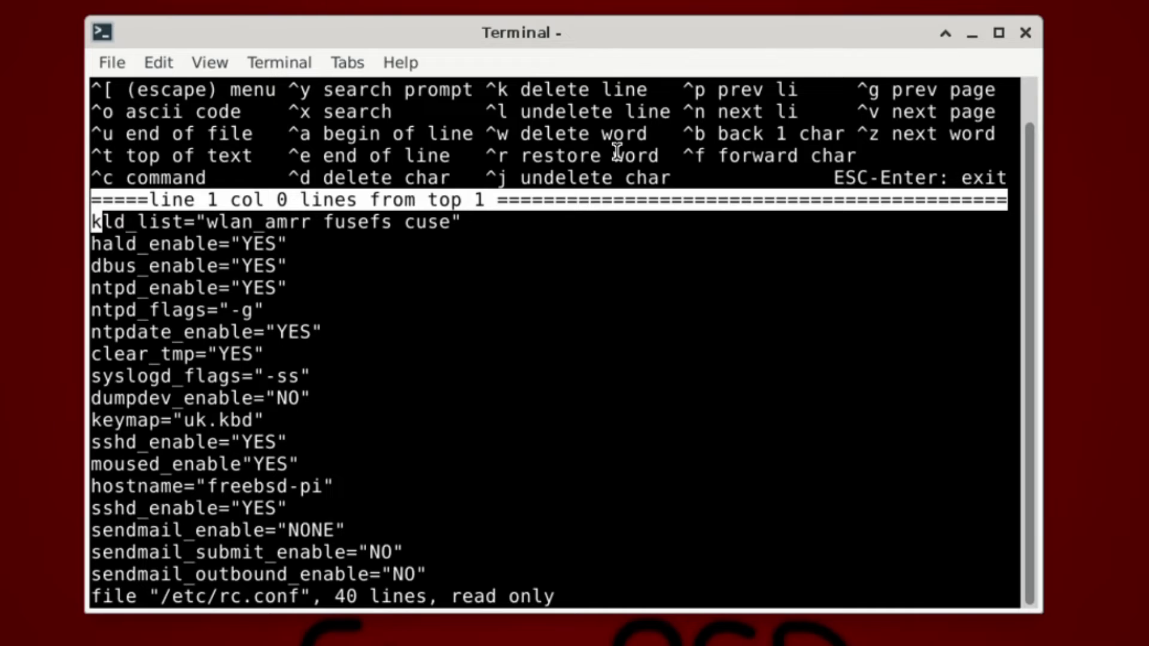
Arrow down through rc.conf to its last line, then leave the editor.
key(Down)
key(Down)
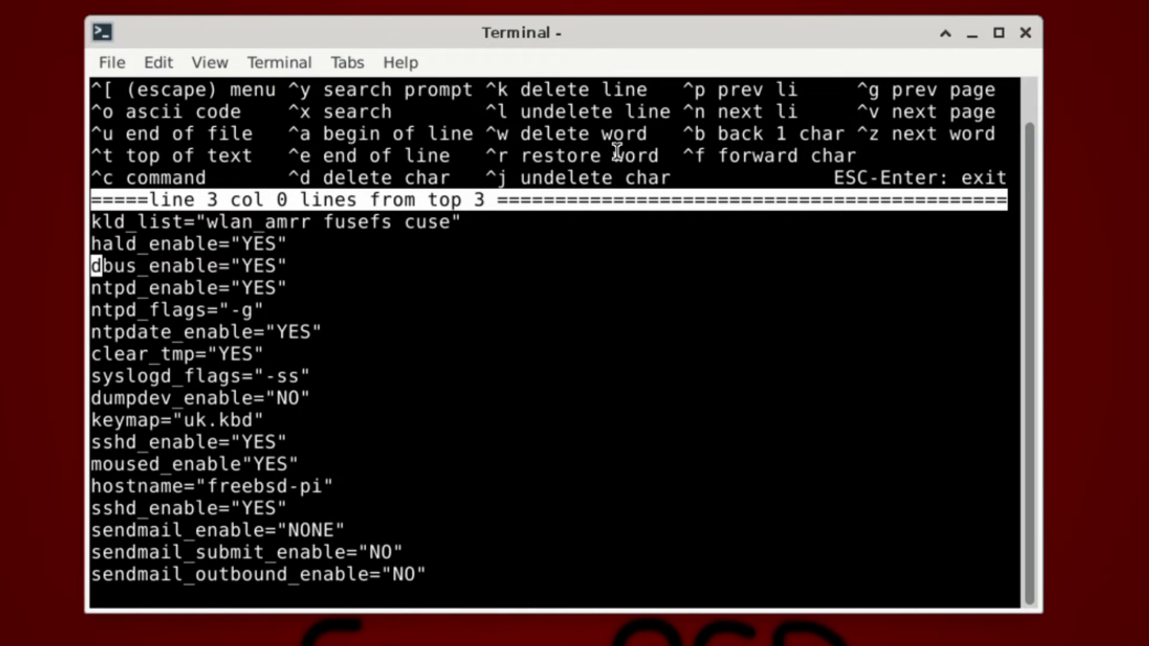
key(Down)
key(Down)
key(Down)
key(Down)
key(Down)
key(Down)
key(Down)
key(Down)
key(Down)
key(Down)
key(Down)
key(Down)
key(Down)
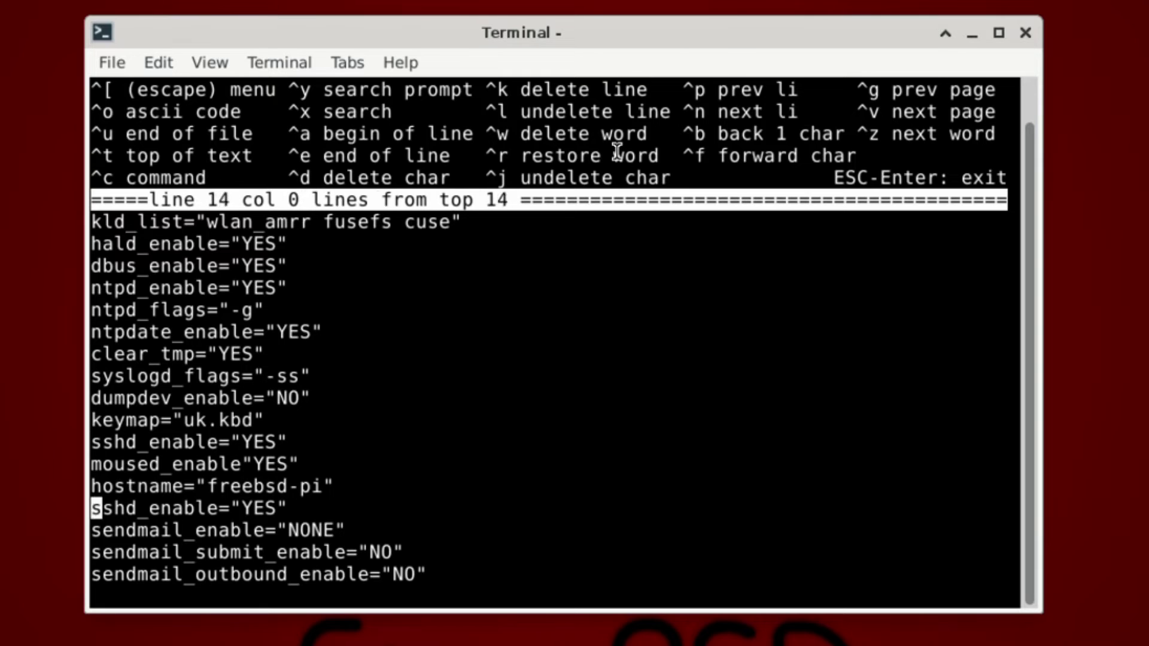
key(Down)
key(Down)
key(Down)
key(Down)
key(Down)
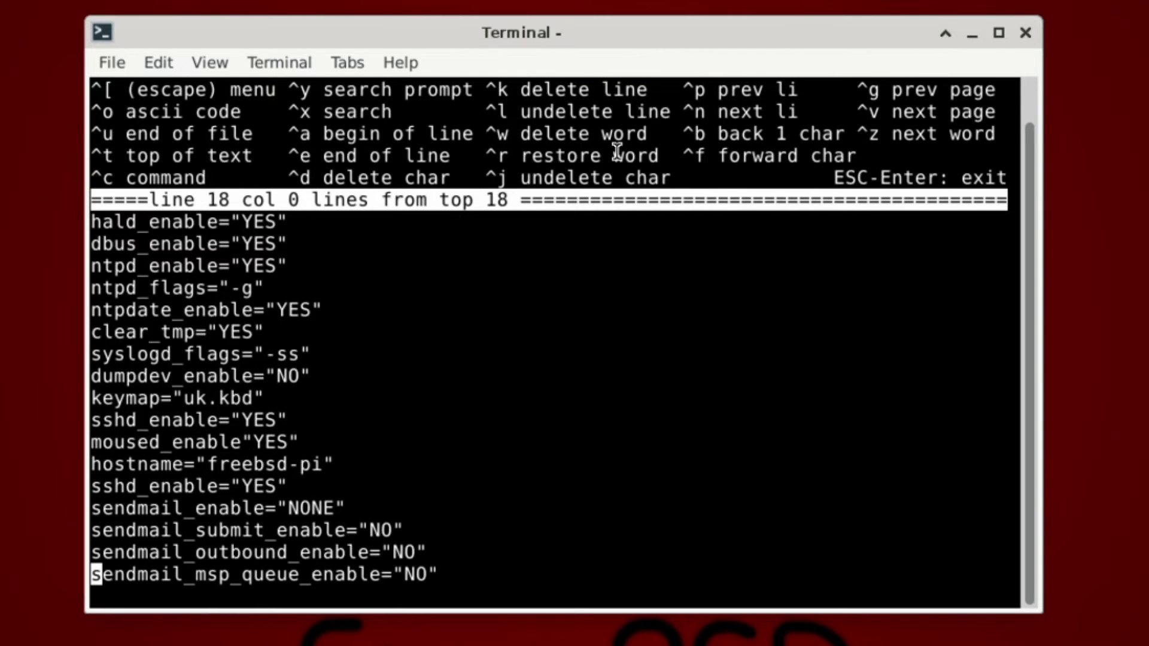
key(Down)
key(Down)
key(Down)
key(Down)
key(Down)
key(Down)
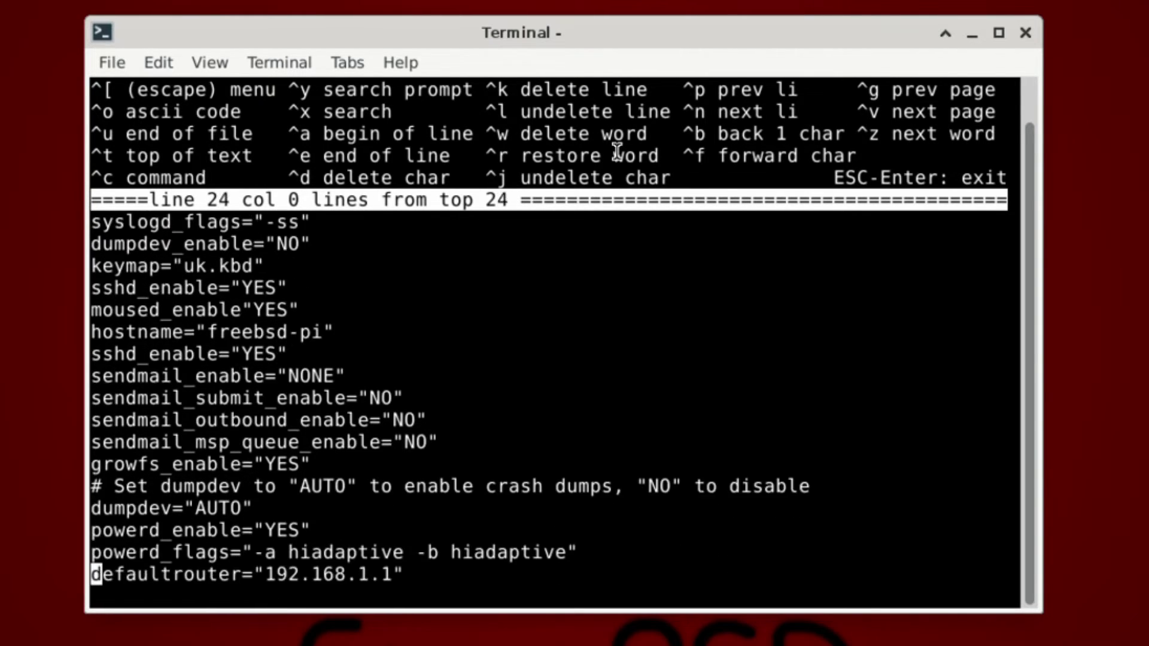
key(Down)
key(Down)
key(Down)
key(Down)
key(Down)
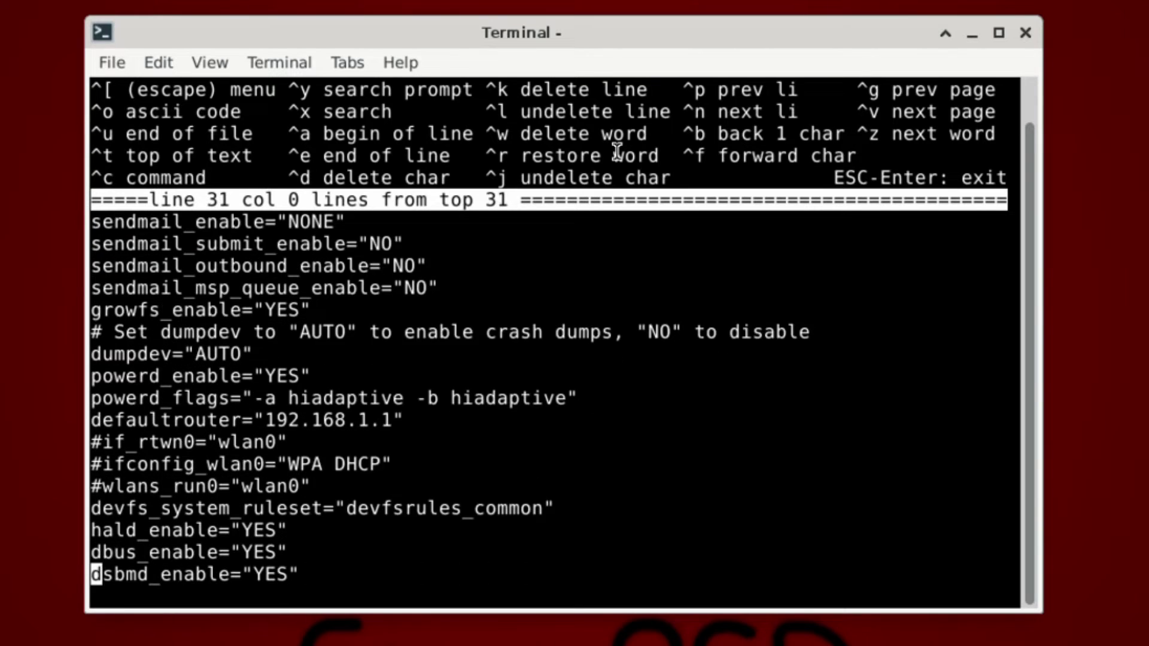
key(Down)
key(Down)
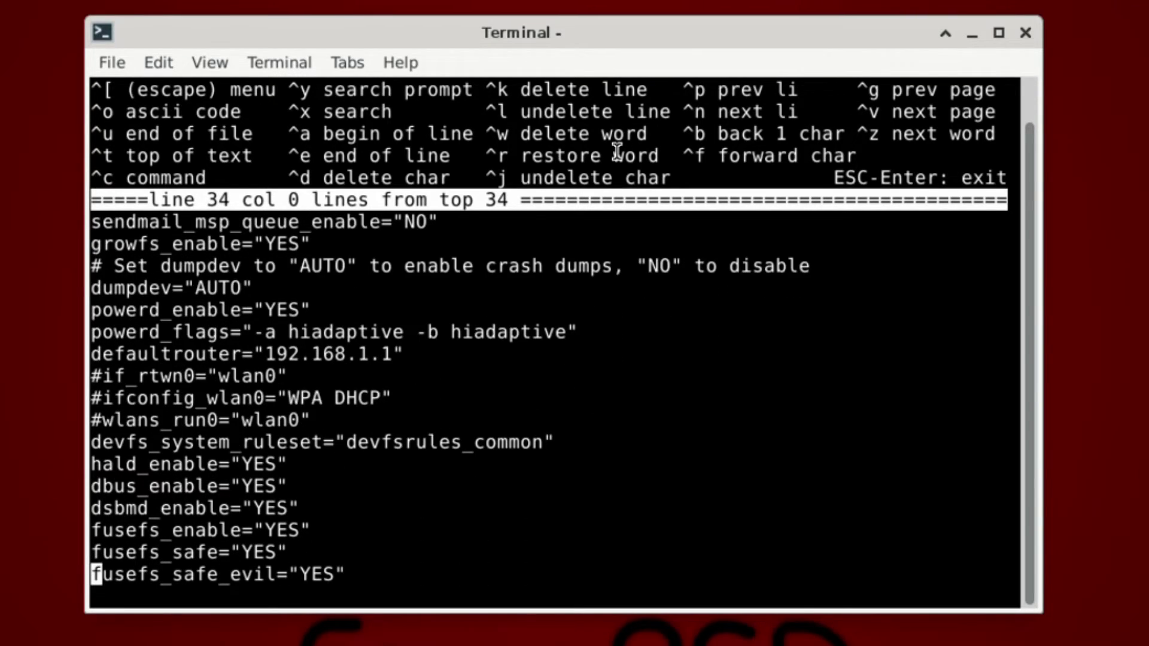
key(Down)
key(Down)
key(Down)
key(Down)
key(Down)
key(Down)
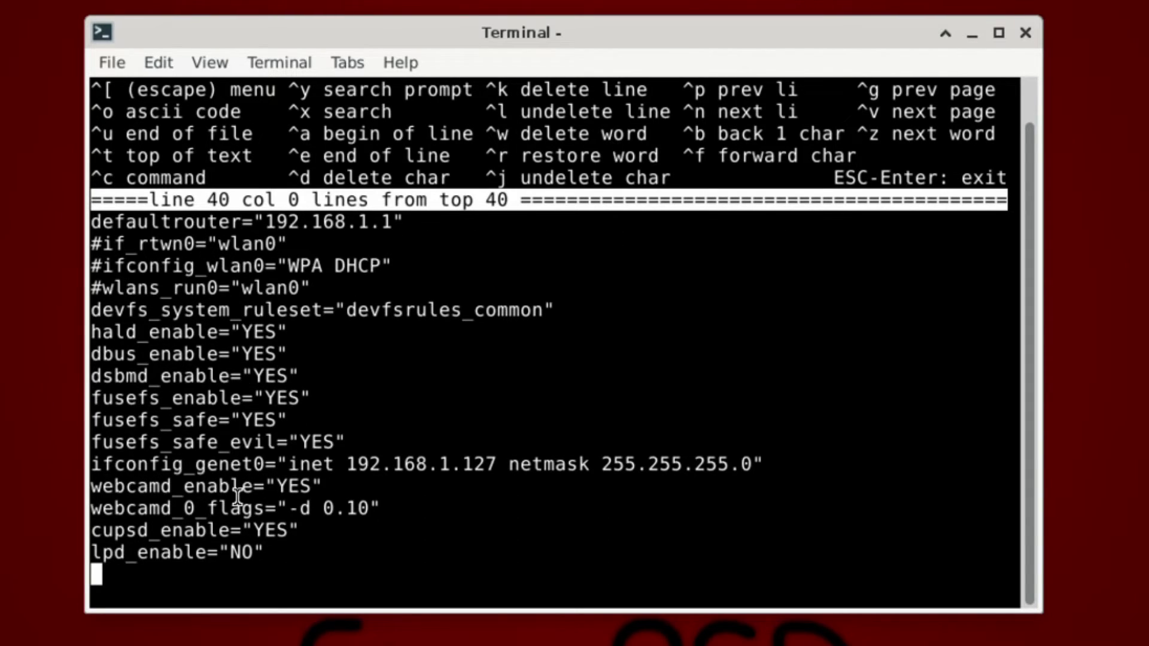
key(Escape)
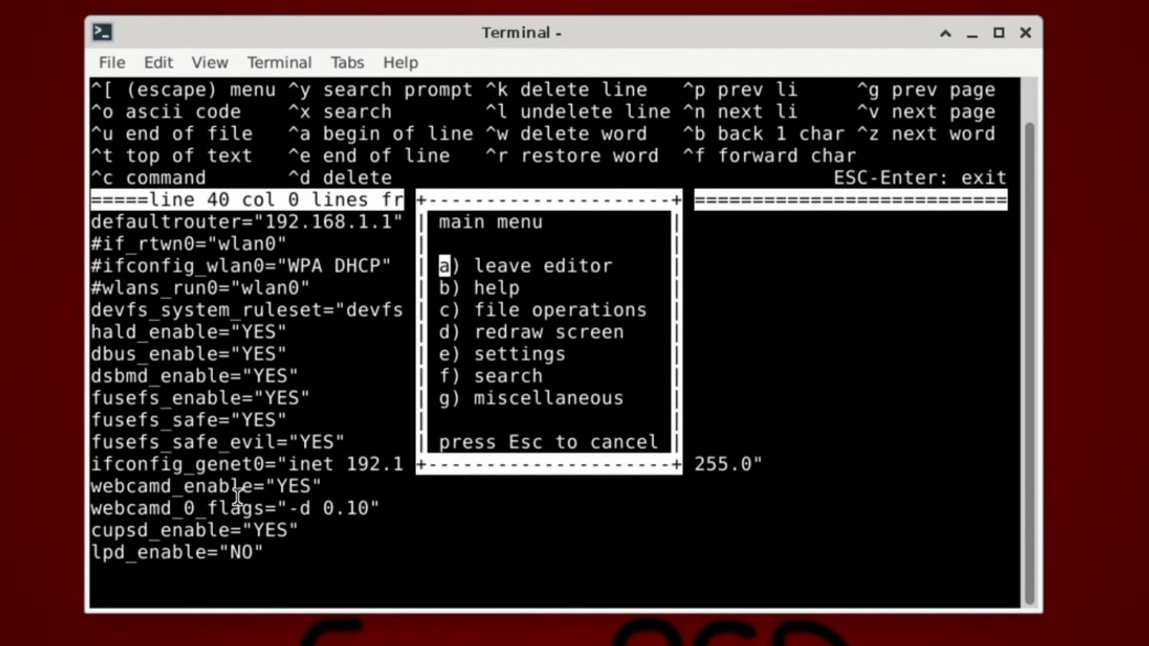
key(a)
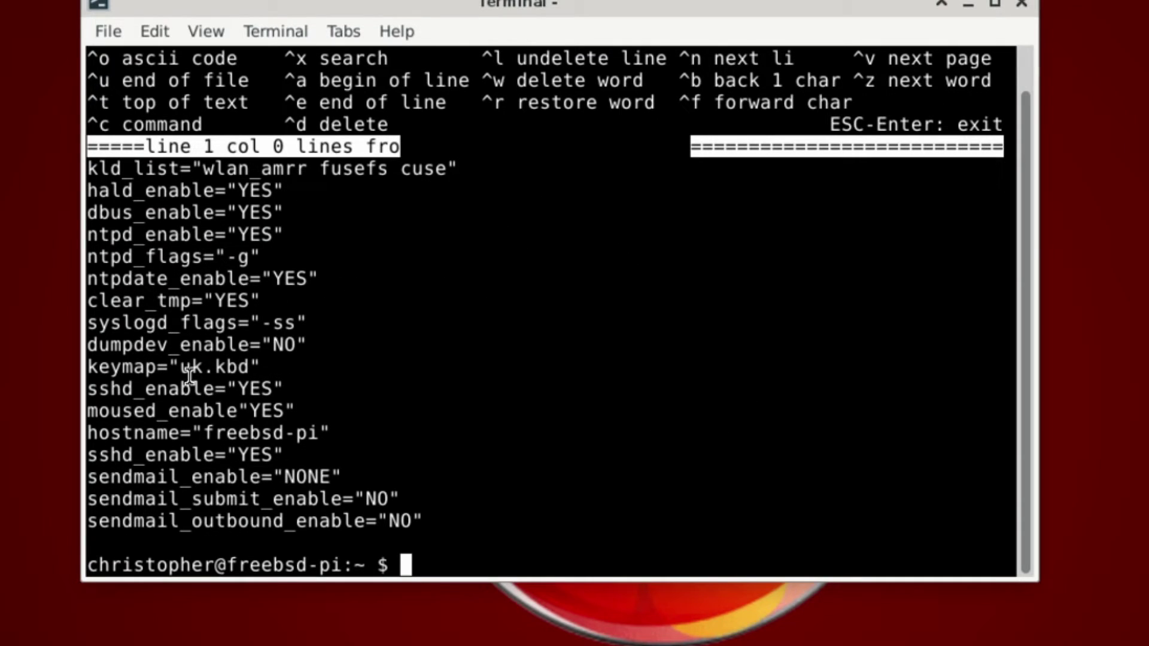
Open the mistyped /boot/dos/config.txt, then quit the empty file.
text(edi)
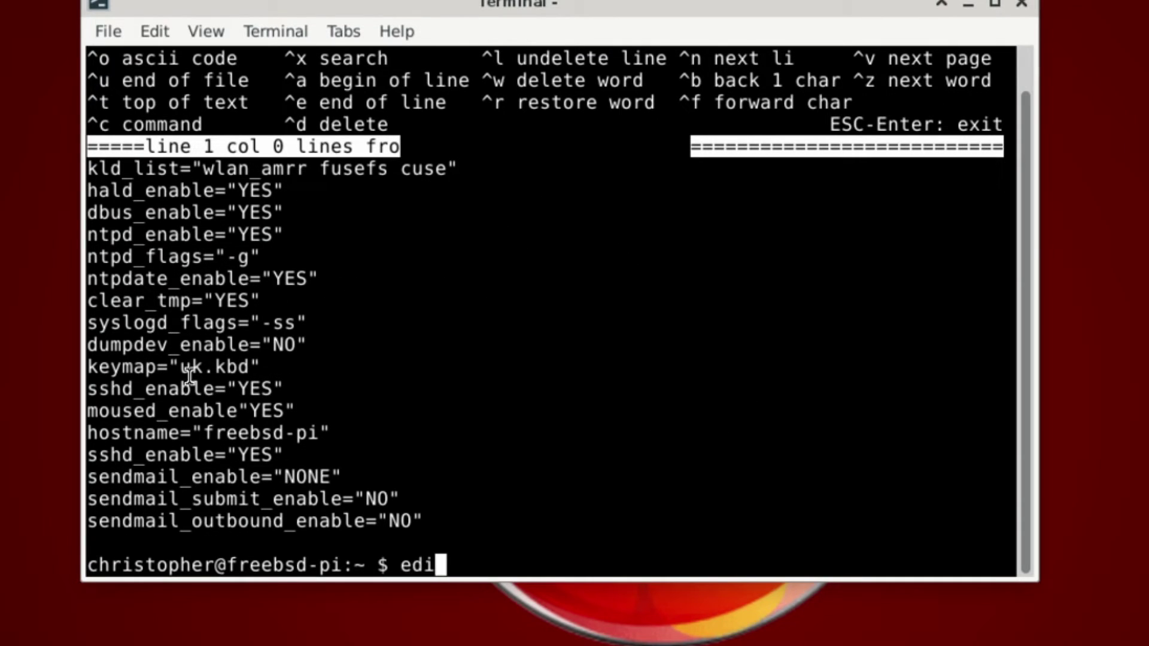
text(t /boot/dos/)
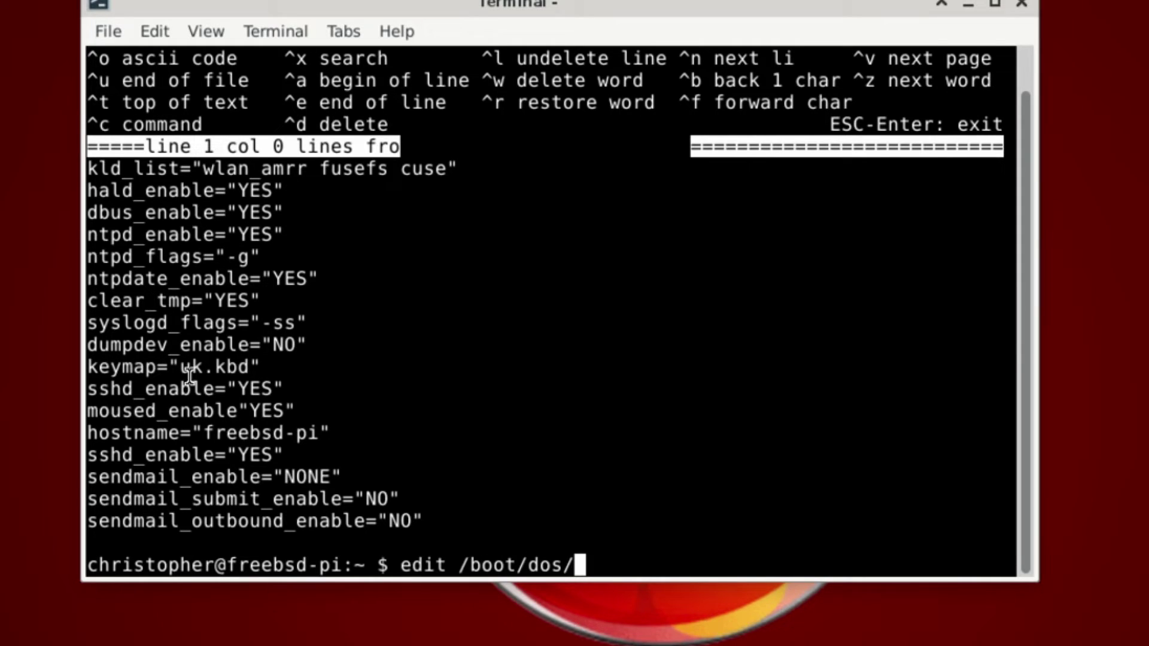
text(cofi)
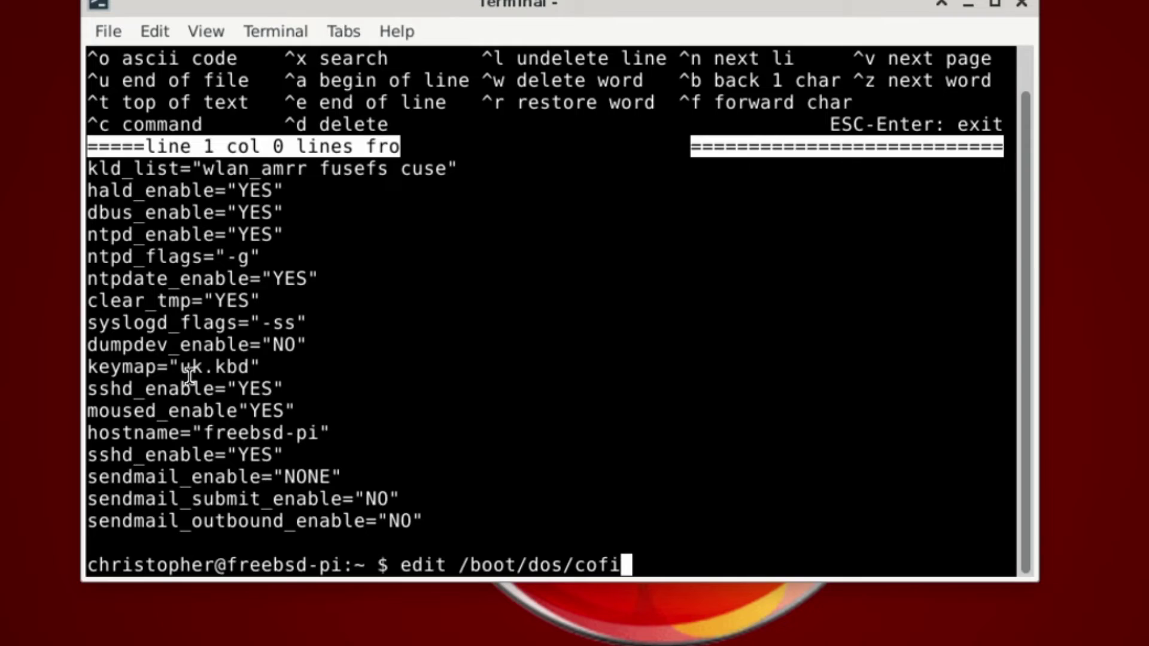
key(BackSpace)
key(BackSpace)
key(BackSpace)
key(BackSpace)
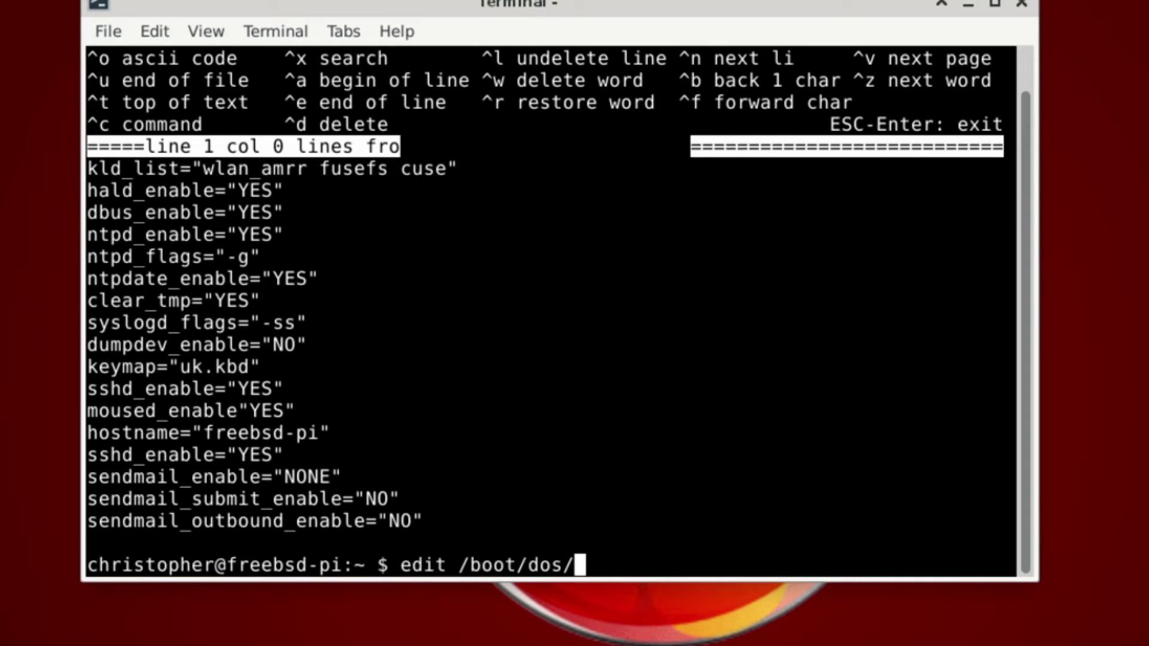
text(config)
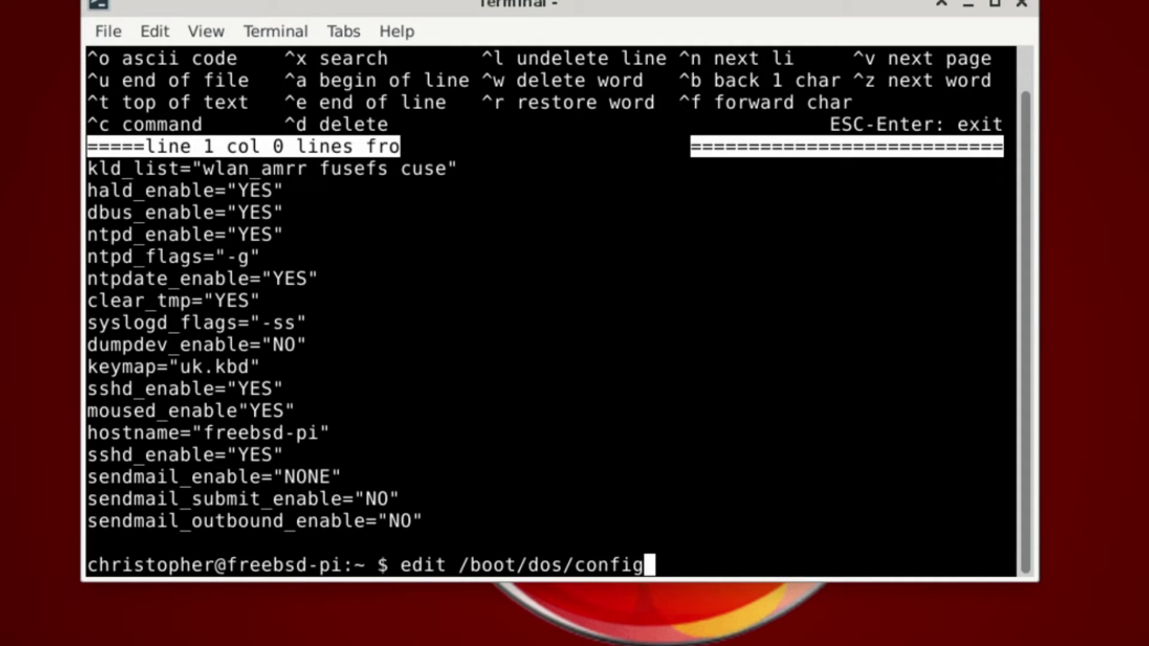
text(.txt)
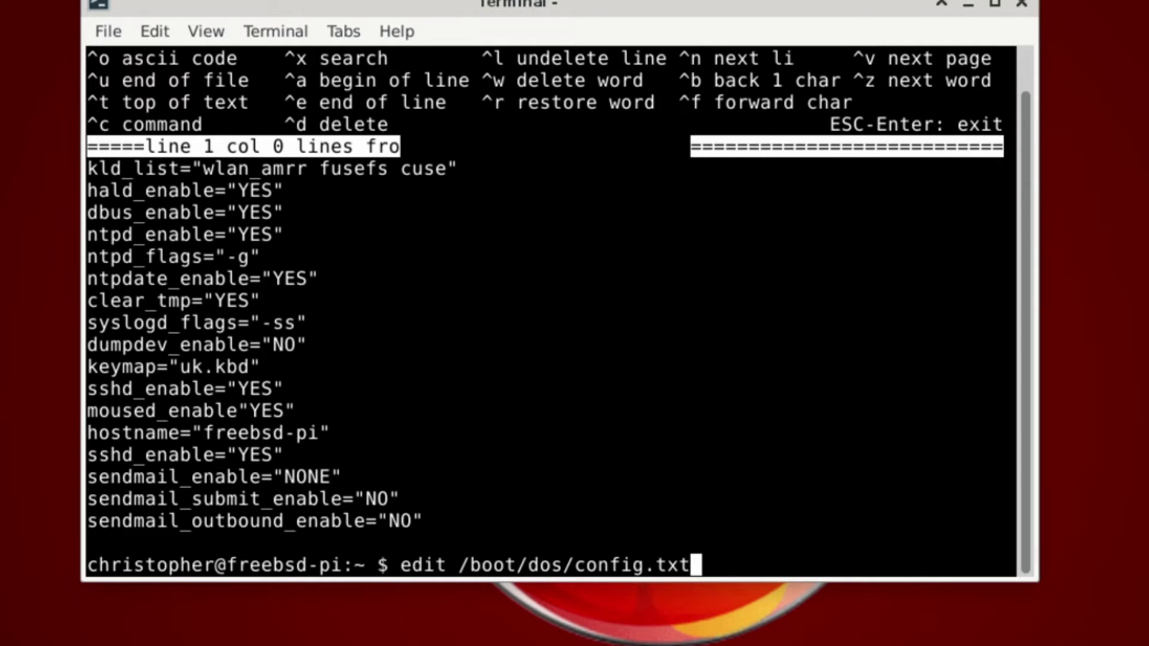
key(Return)
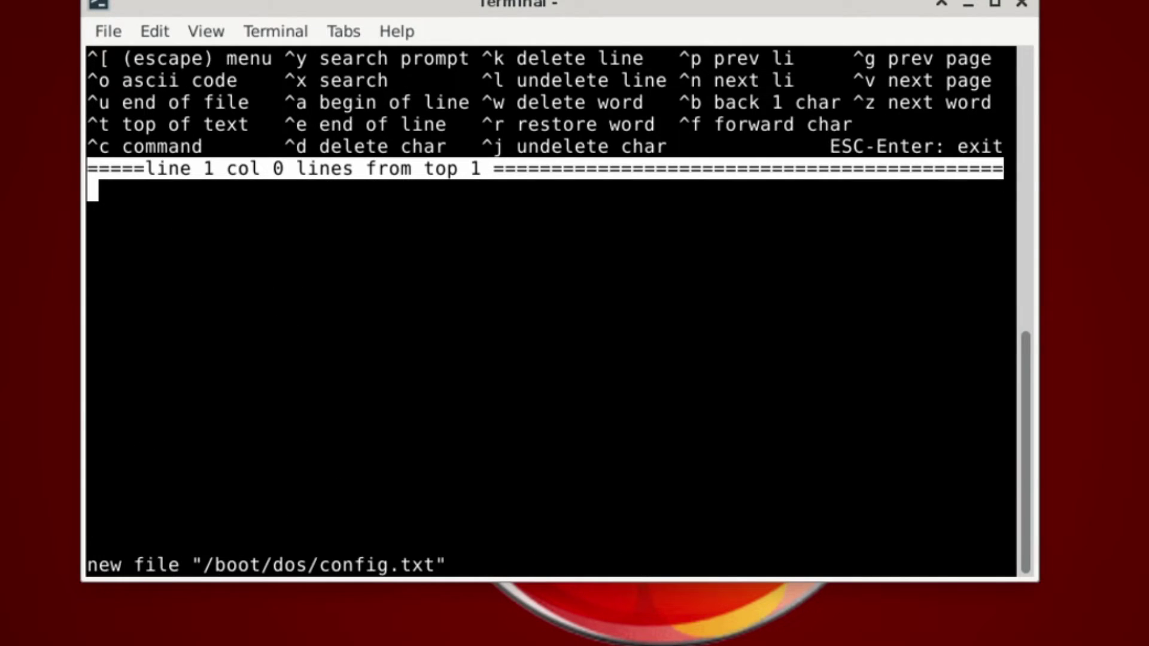
key(Escape)
key(Return)
Correct the recalled path and open /boot/msdos/config.txt in ee.
key(Up)
key(Left)
key(Left)
key(Left)
key(Left)
key(Left)
key(Left)
key(Left)
key(Left)
key(Left)
key(Left)
key(Left)
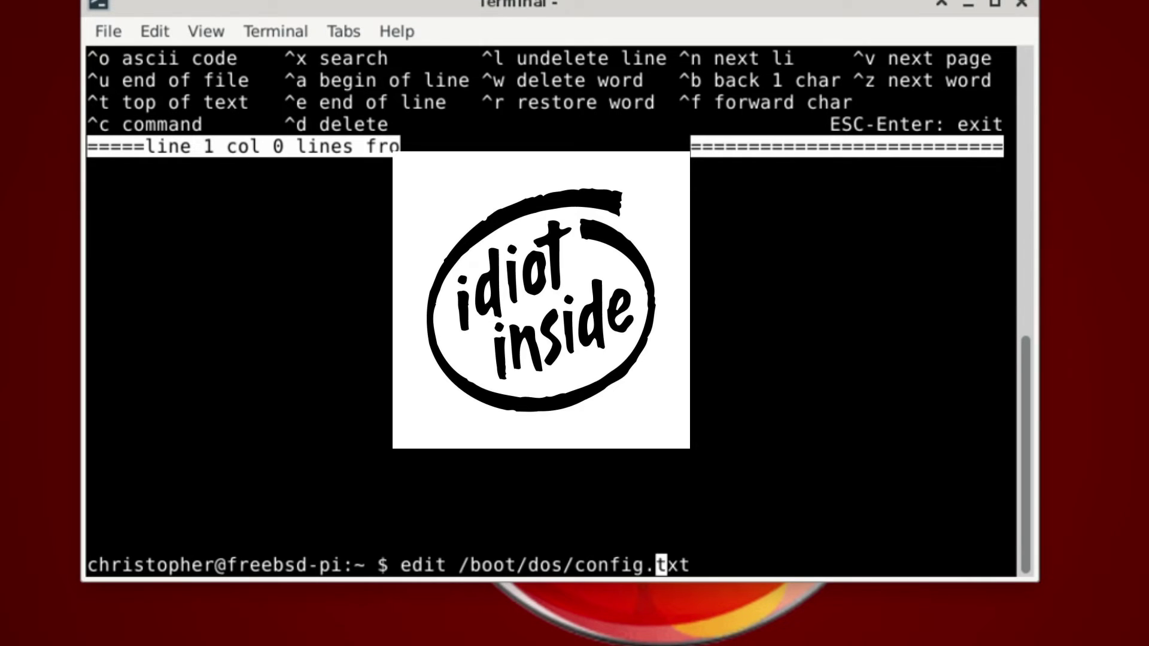
key(Left)
key(Left)
key(Left)
text(md)
key(BackSpace)
text(s)
key(Return)
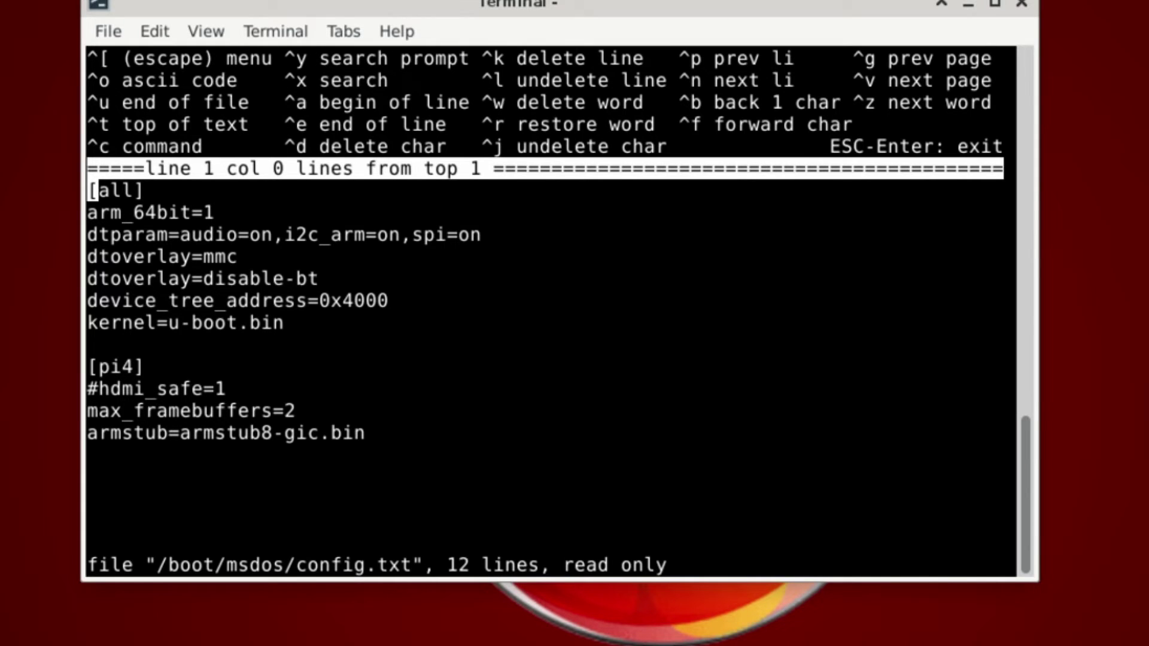
Browse config.txt down to the armstub=armstub8-gic.bin line, then leave ee without saving.
key(Down)
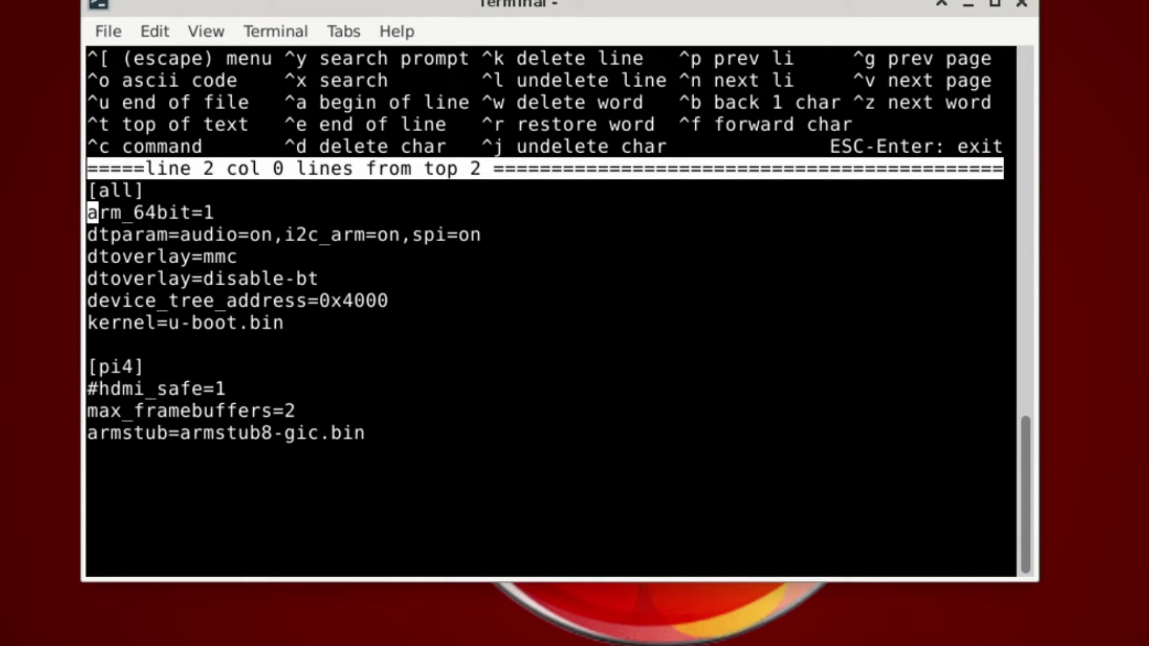
key(Down)
key(Down)
key(Down)
key(Down)
key(Down)
key(Down)
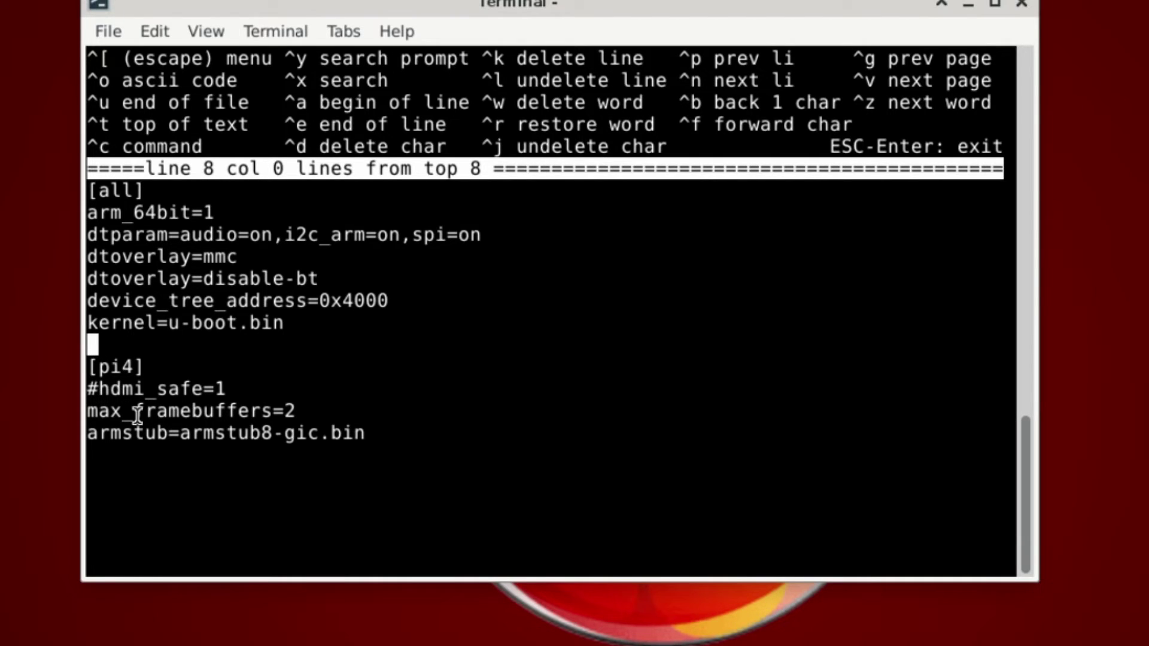
key(Down)
key(Down)
key(Down)
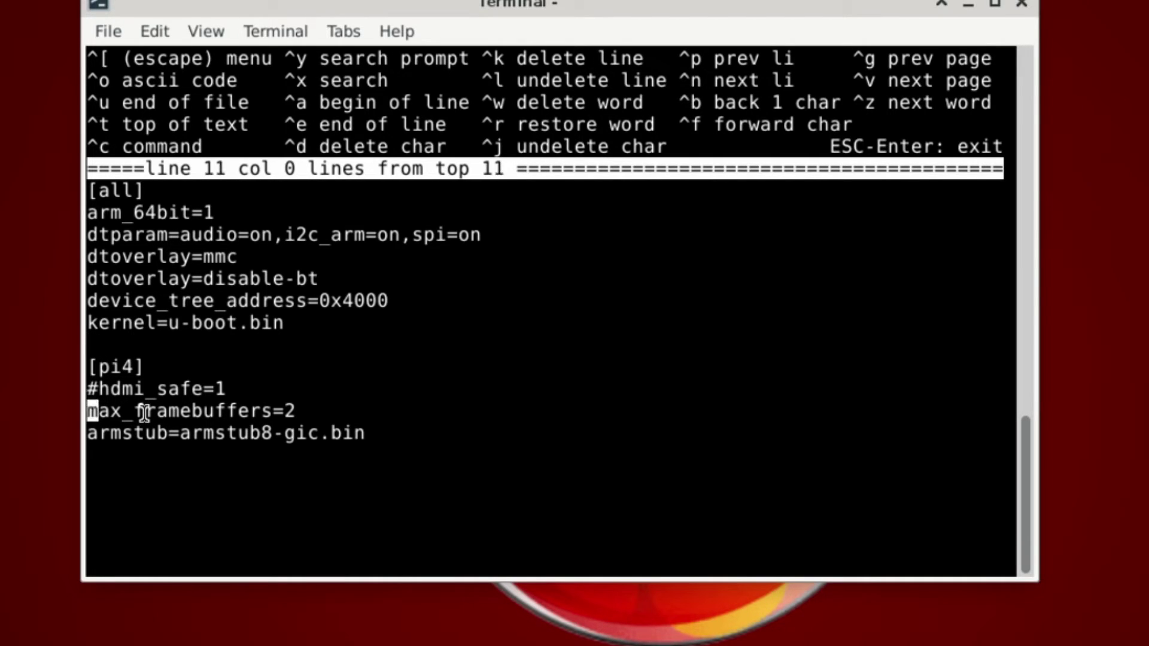
key(Down)
key(Up)
key(Down)
key(Right)
key(Right)
key(Right)
key(Right)
key(Right)
key(Right)
key(Right)
key(Right)
key(Right)
key(Right)
key(Right)
key(Right)
key(Right)
key(Right)
key(Right)
key(Right)
key(Right)
key(Right)
key(Right)
key(Right)
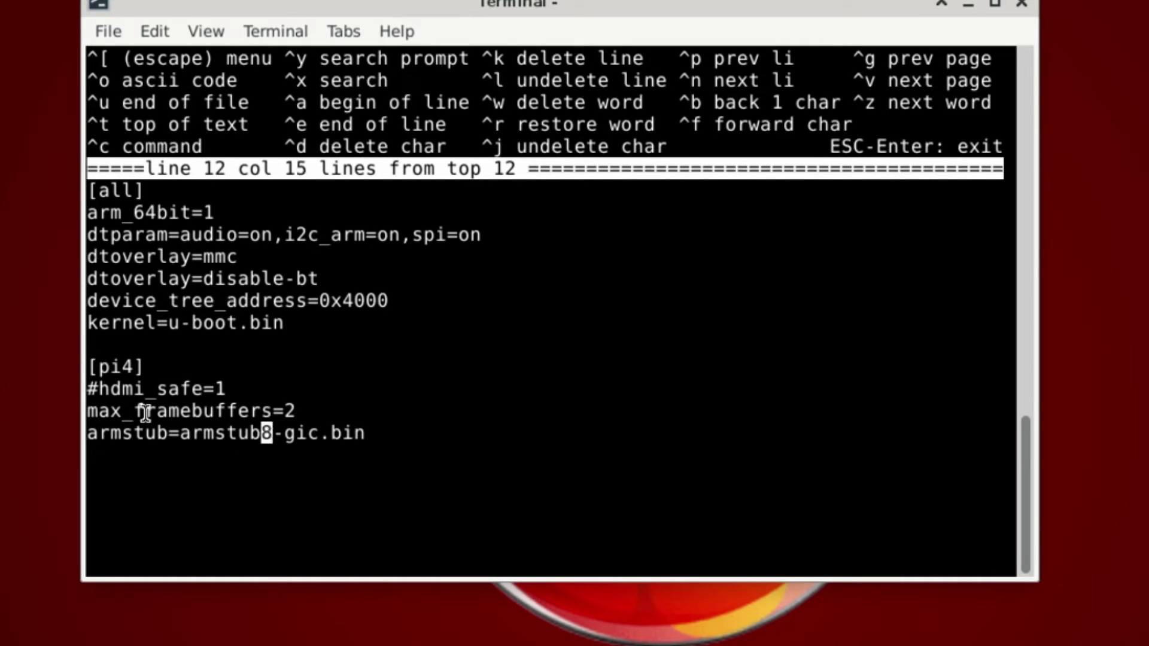
key(Return)
key(Return)
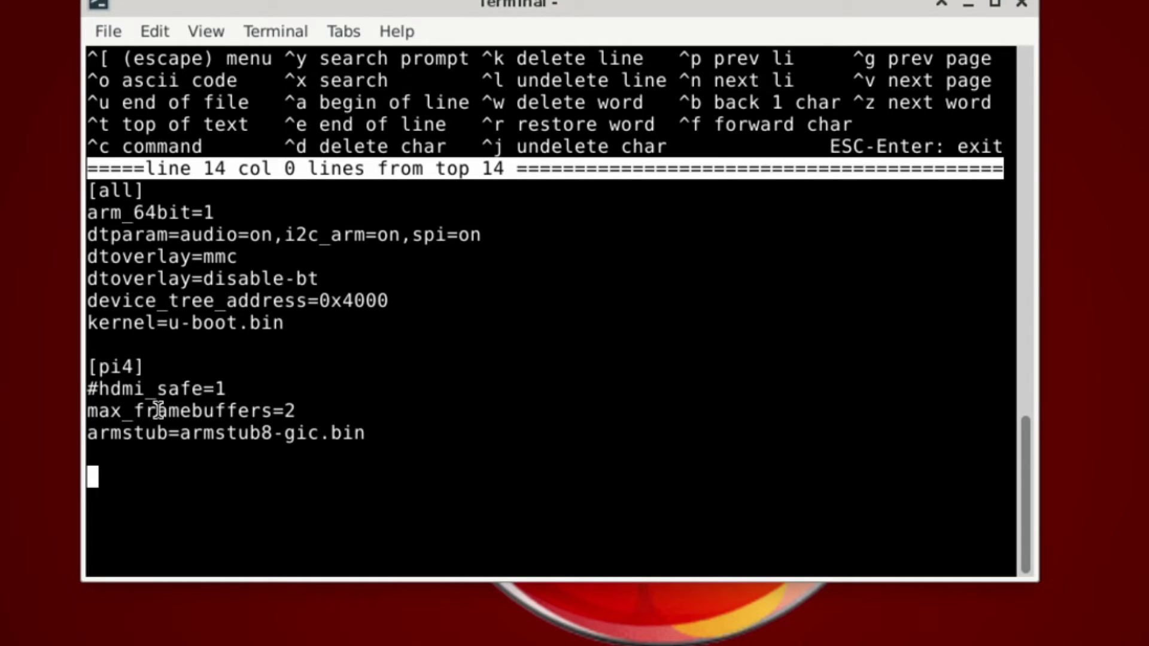
key(Escape)
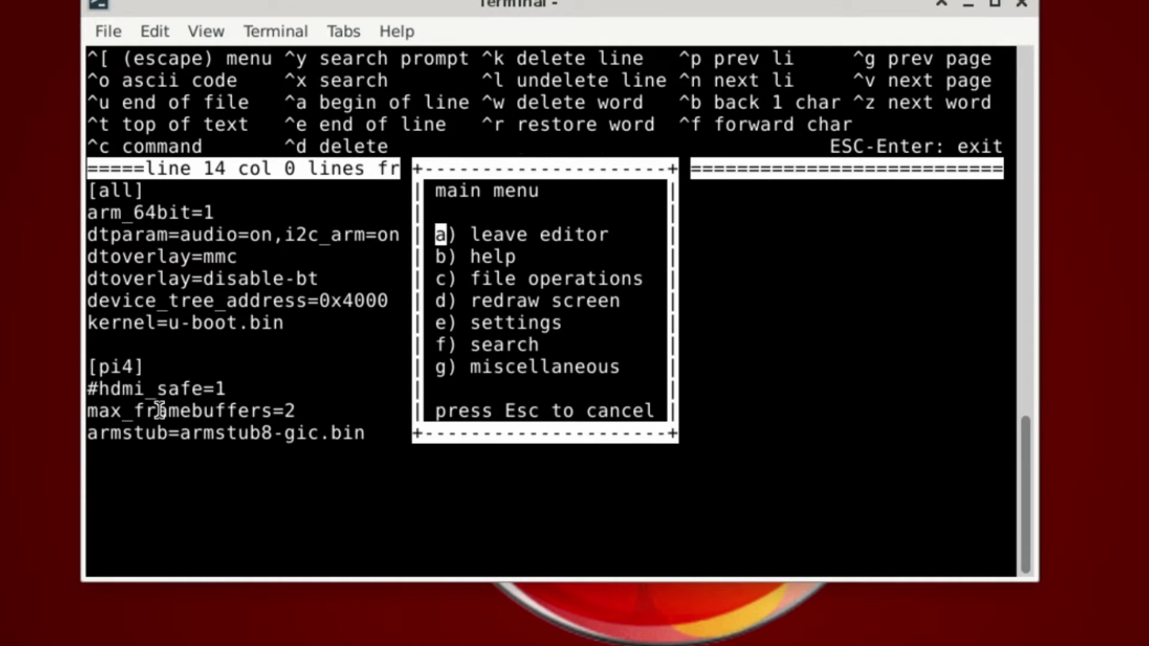
key(a)
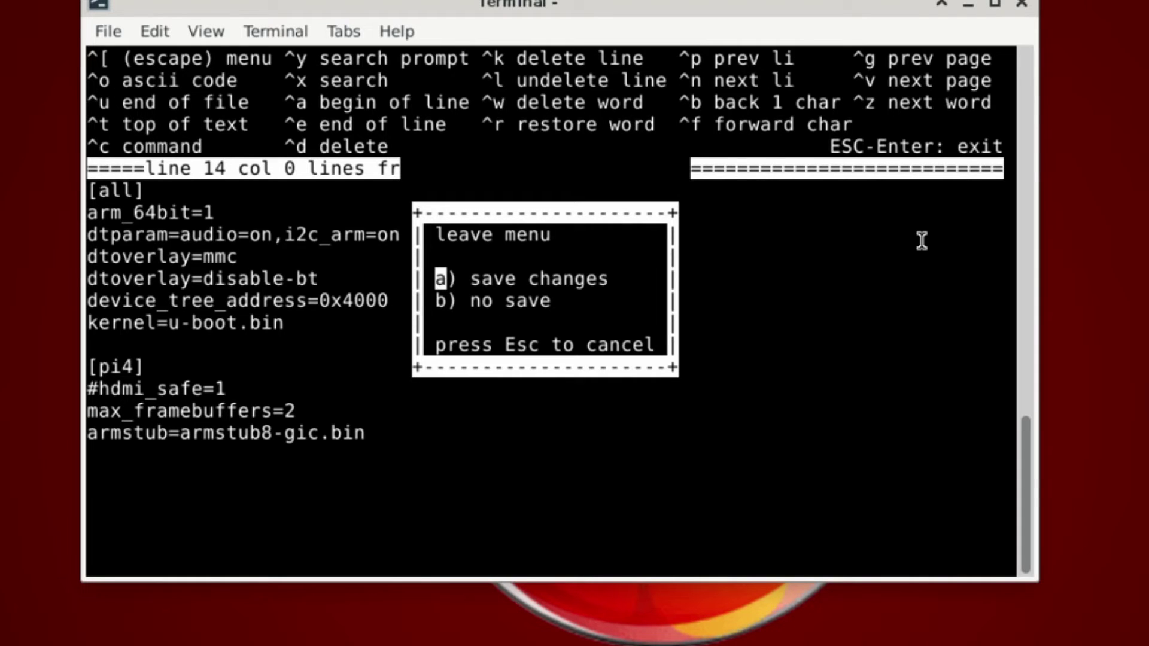
key(Down)
Confirm quitting ee unsaved, close the Terminal and restore the OpenShot RPI400 project.
key(Return)
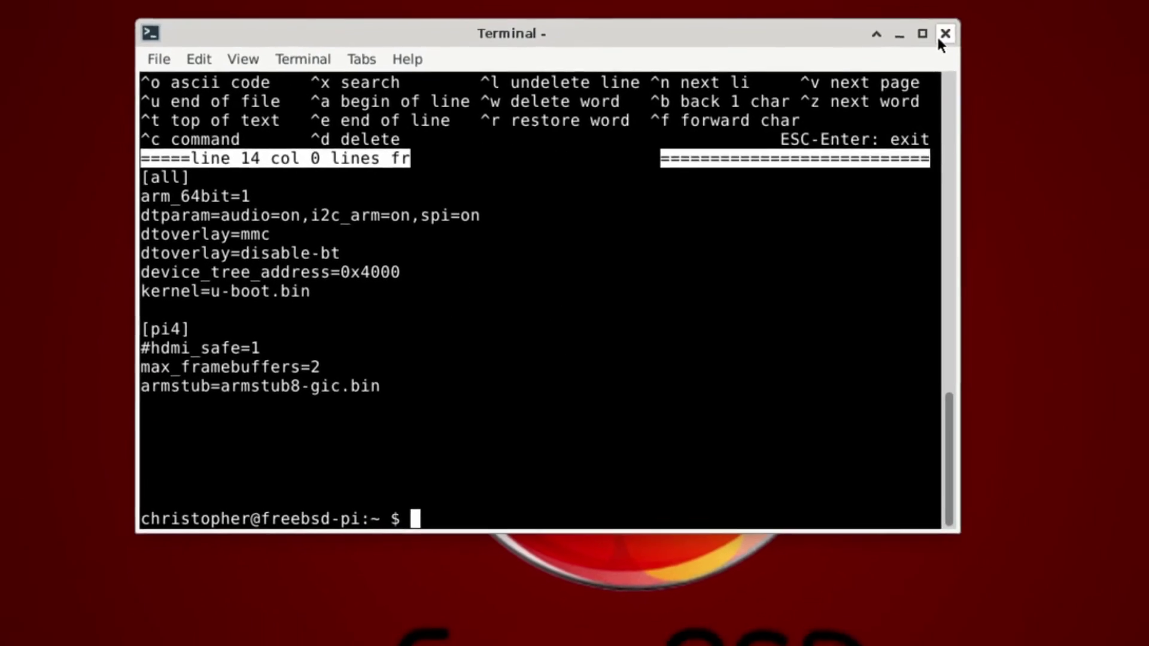
click(939, 38)
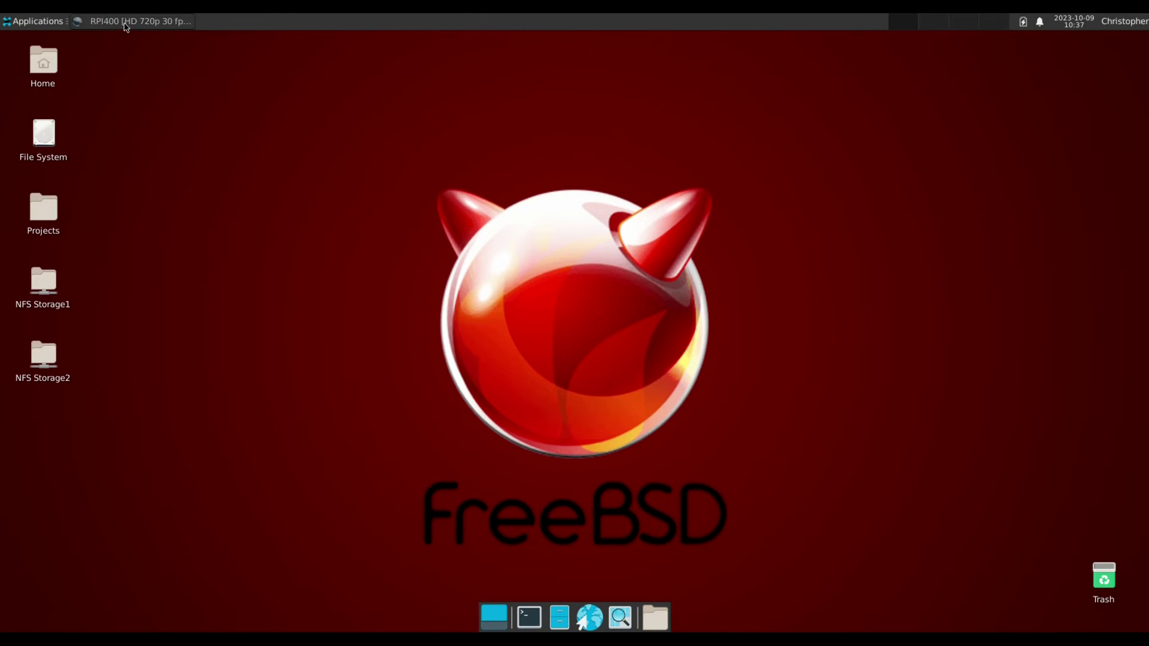
click(125, 24)
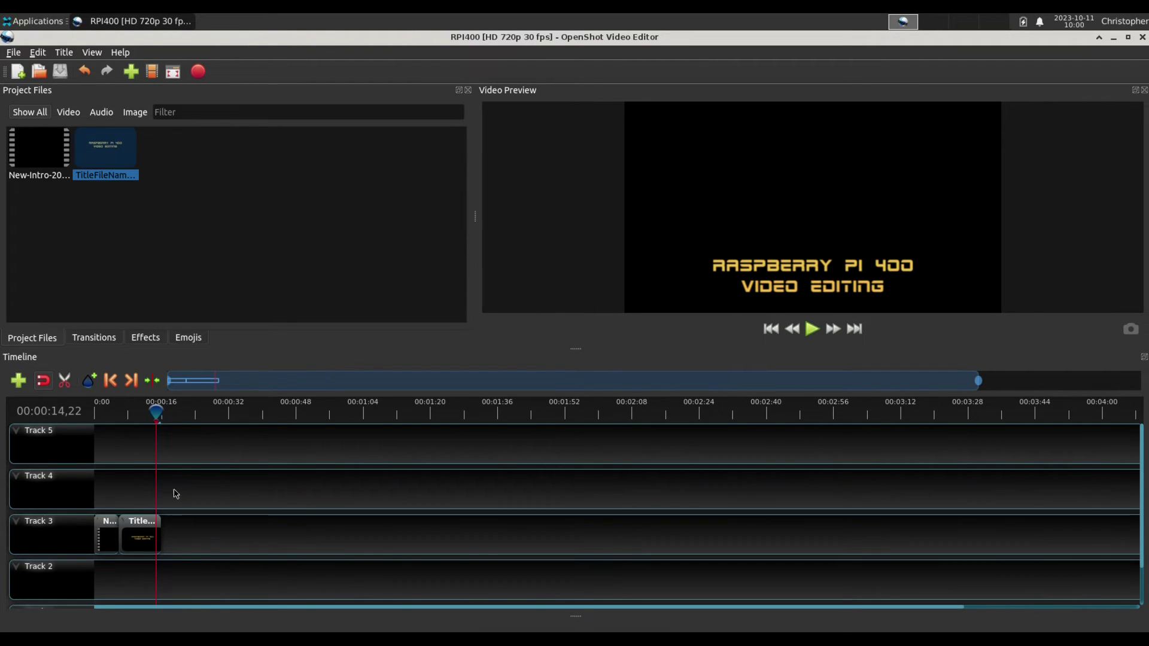
Launch Audacity from Applications > Multimedia, start recording narration, and minimize it while recording.
click(3, 18)
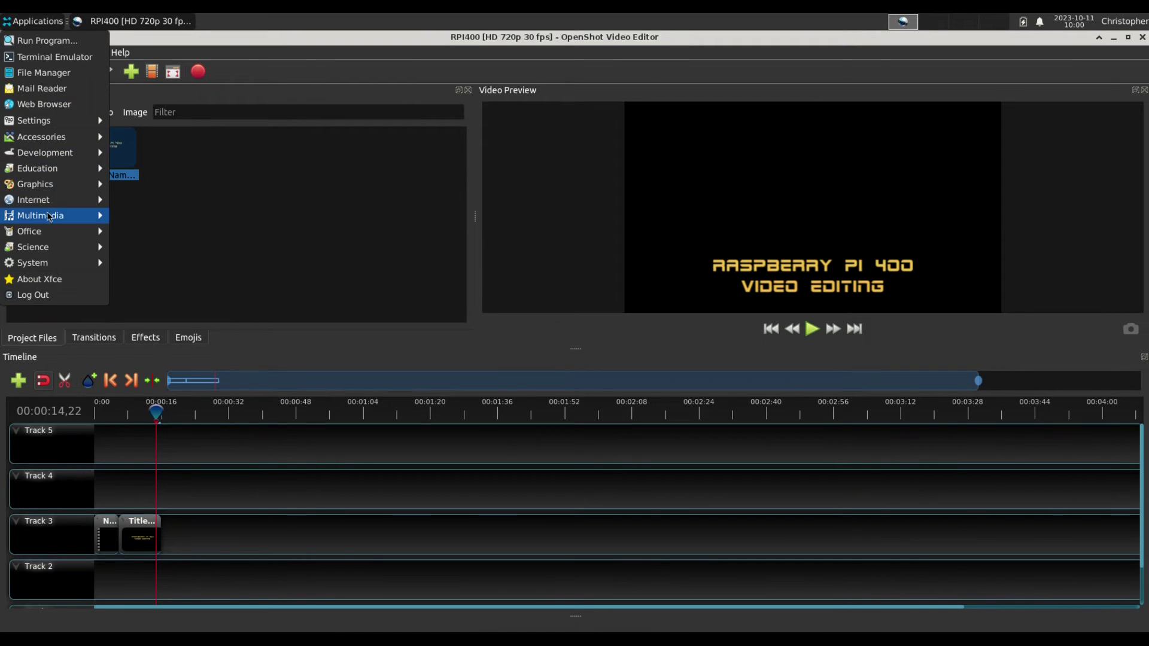
mouse_move(50, 219)
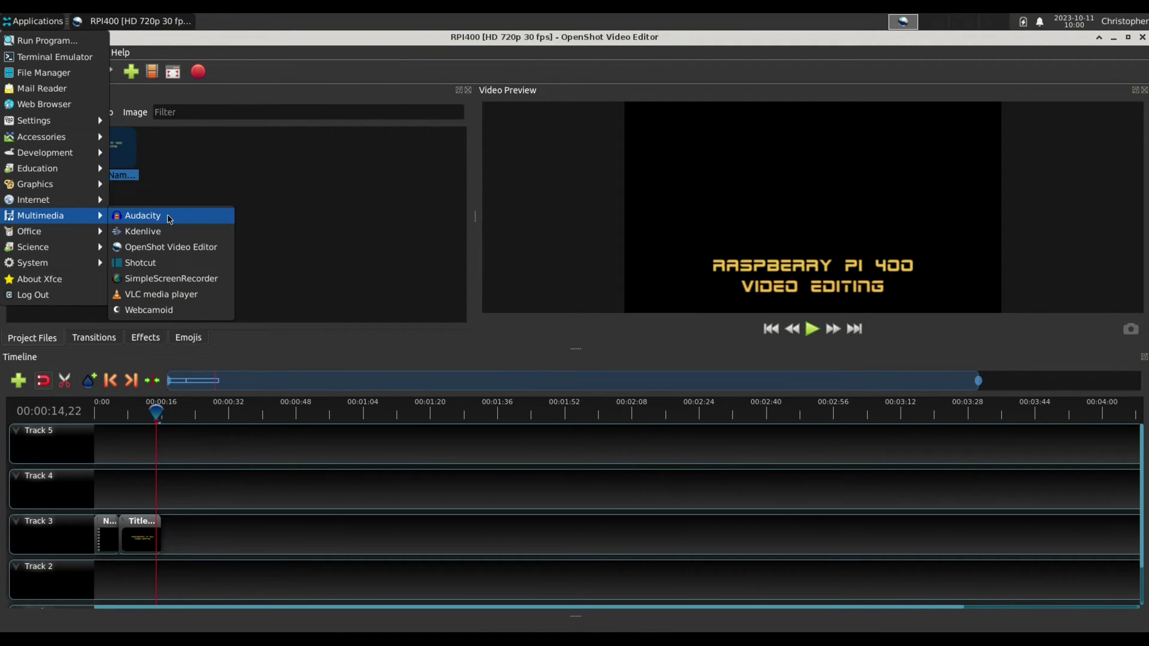
click(169, 217)
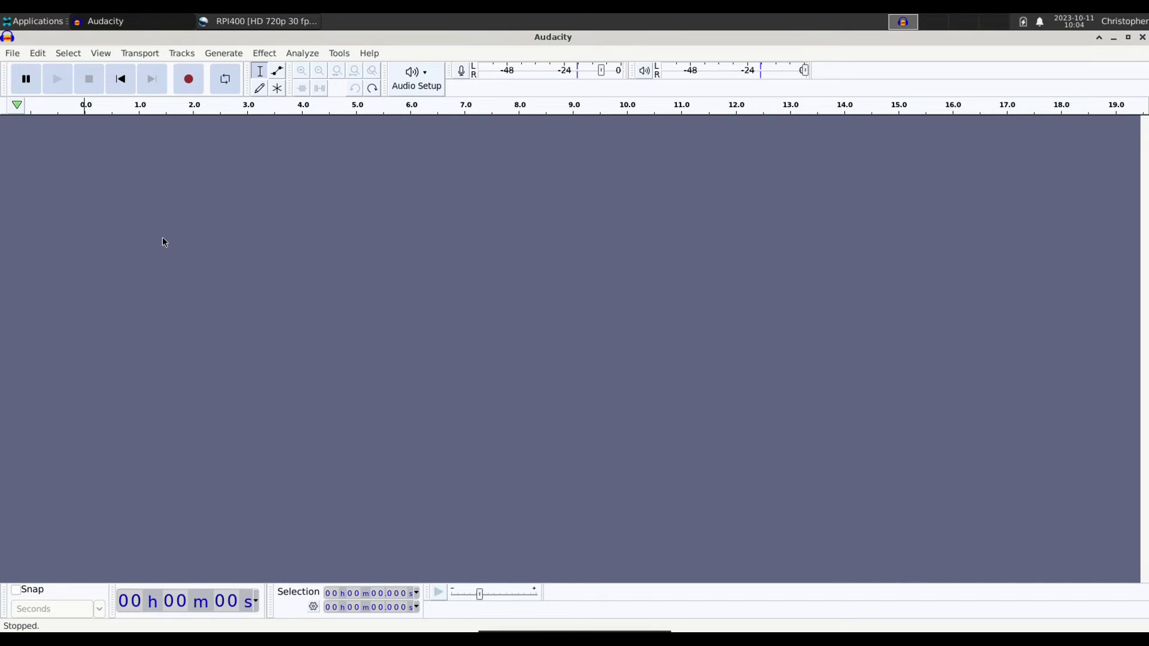
click(193, 87)
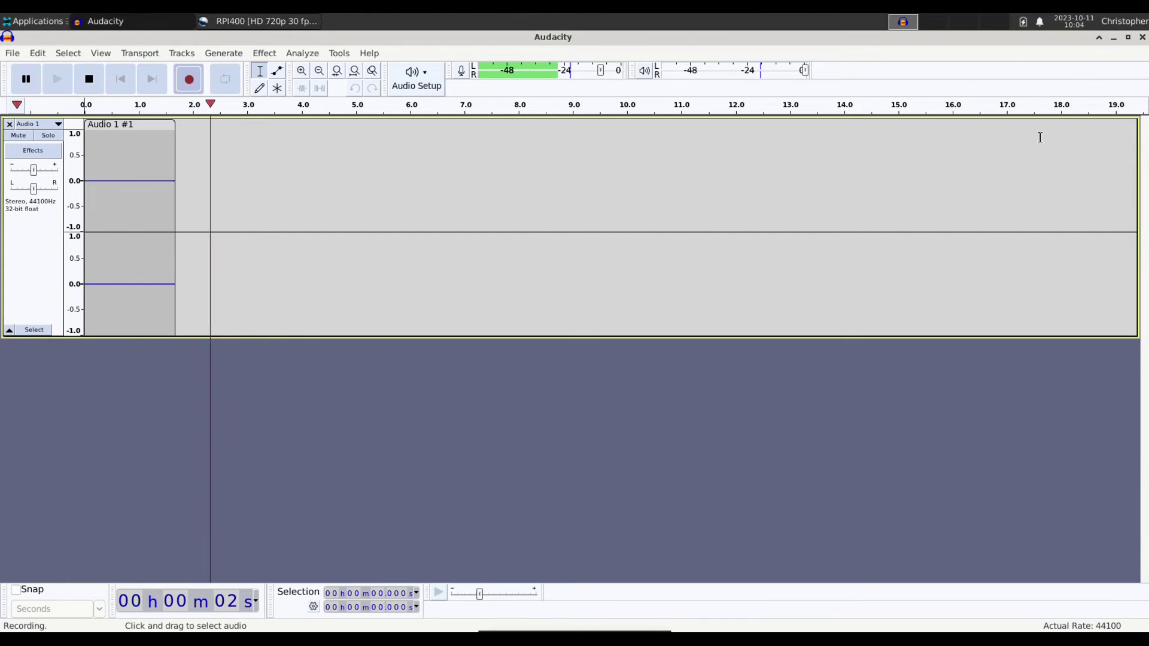
click(1113, 38)
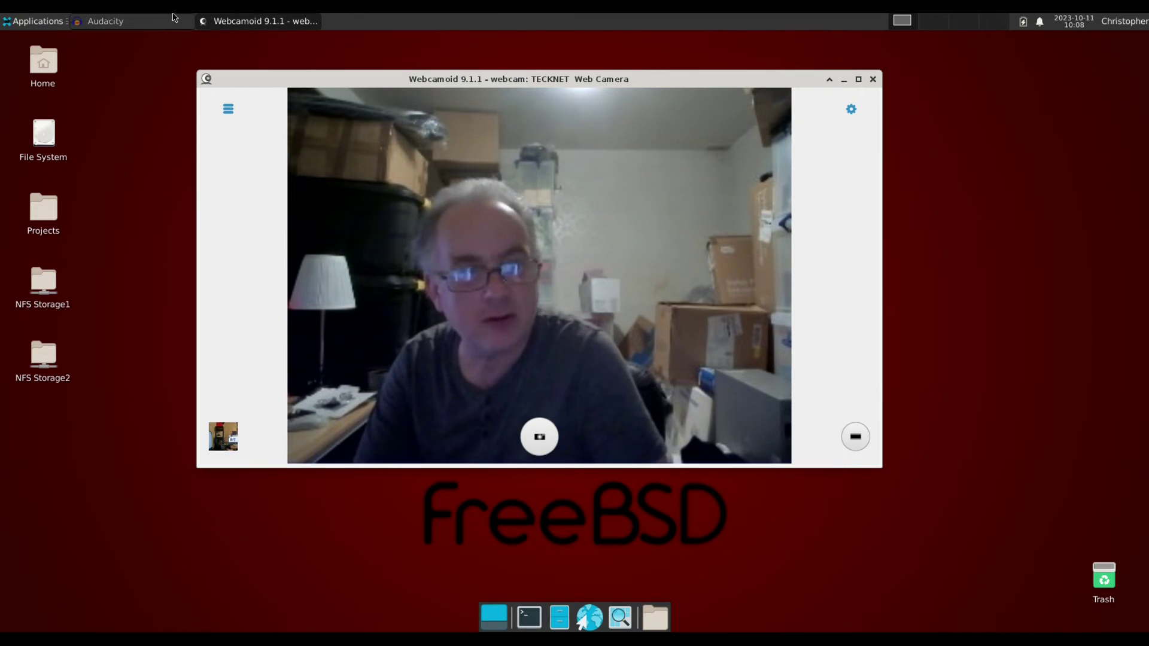
Launch OpenShot Video Editor from the Multimedia menu and restore the Audacity narration window.
click(35, 21)
mouse_move(25, 163)
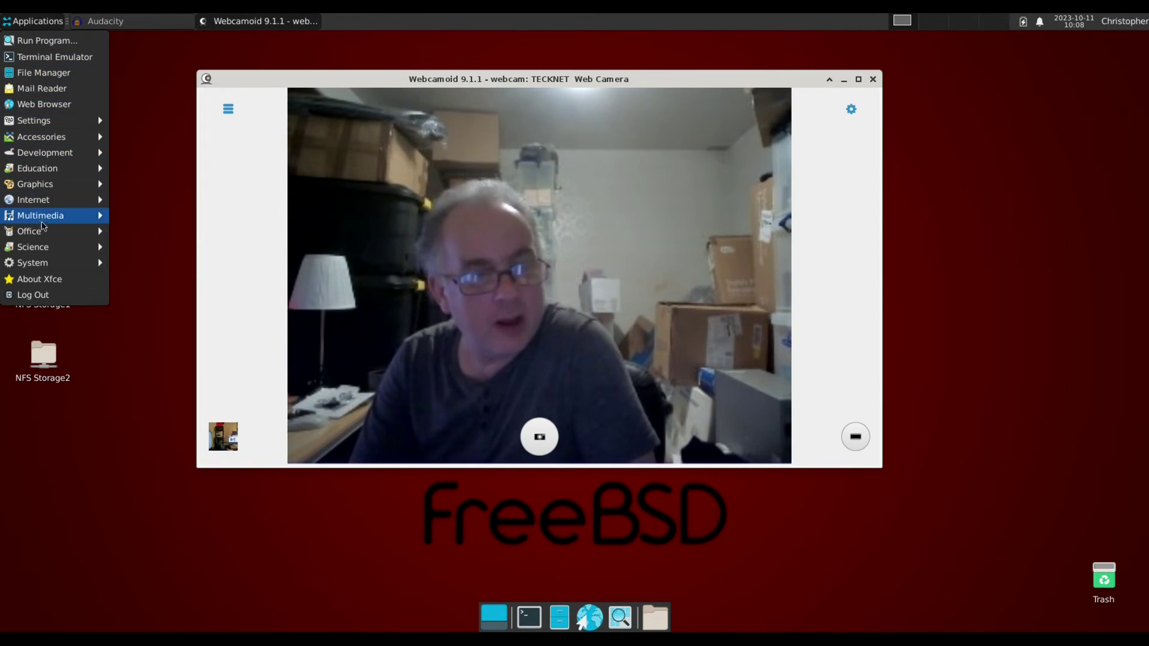
mouse_move(72, 216)
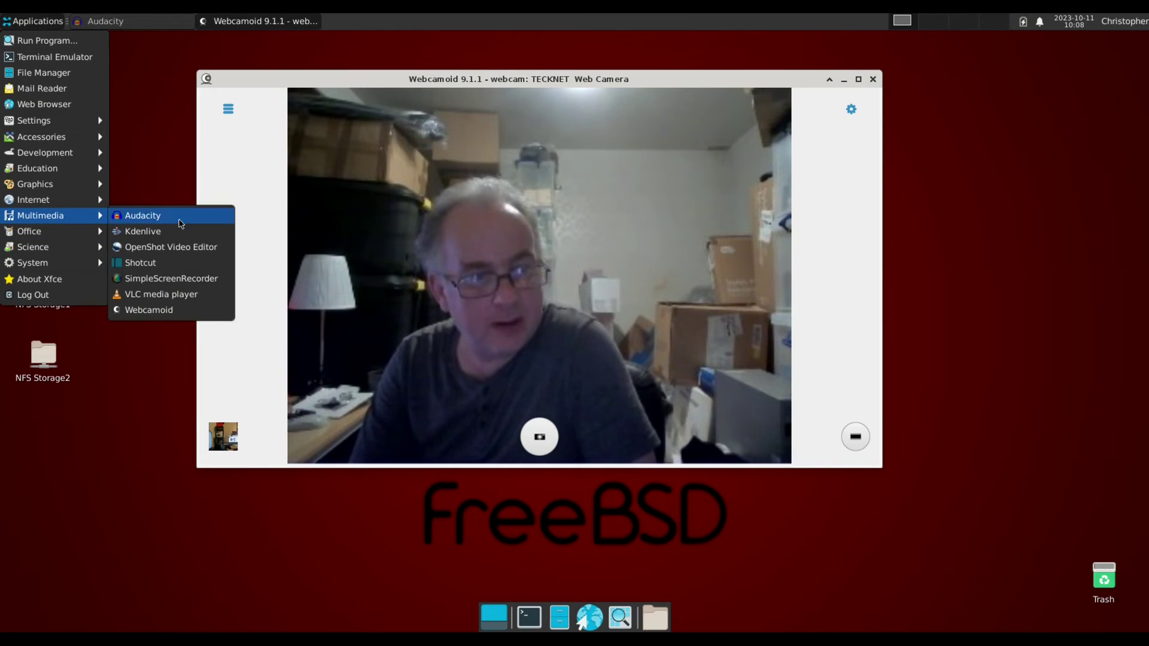
click(201, 247)
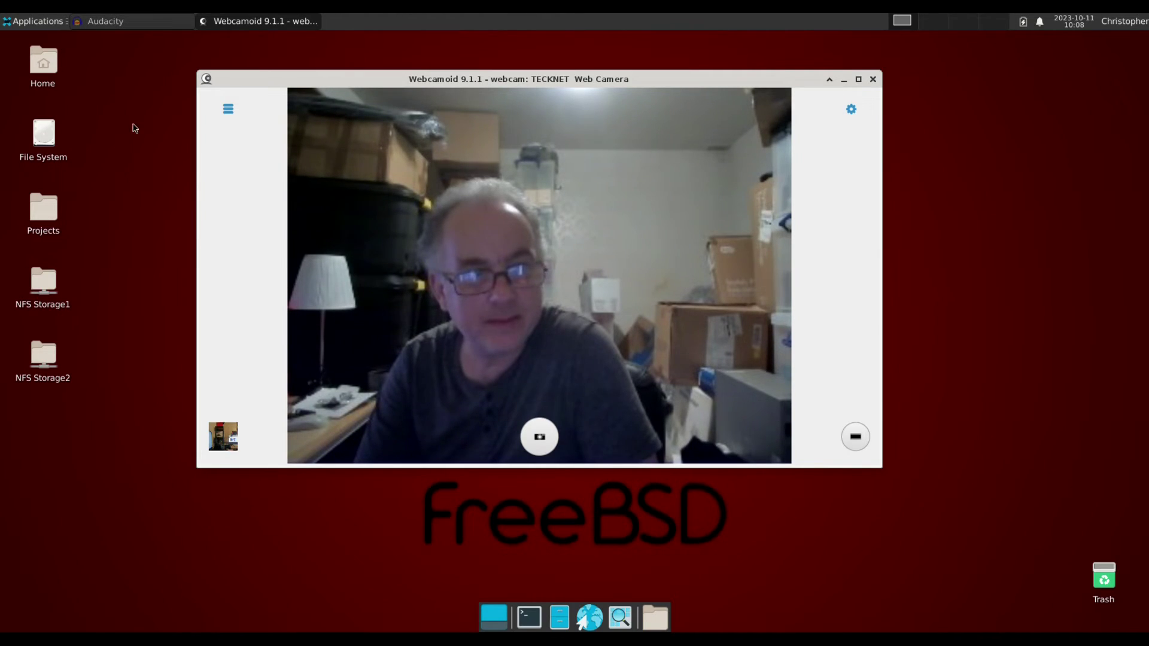
click(114, 21)
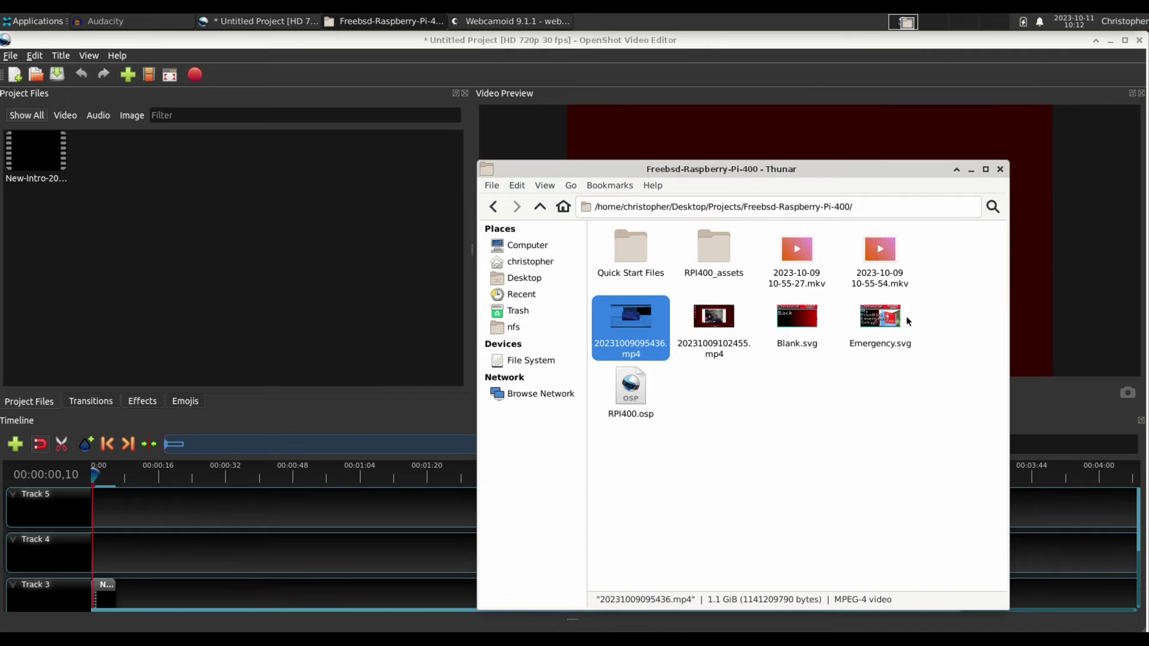
Drag both 2023-10-09 .mkv clips and both .mp4 recordings from Thunar into OpenShot's Project Files.
drag(925, 253, 67, 266)
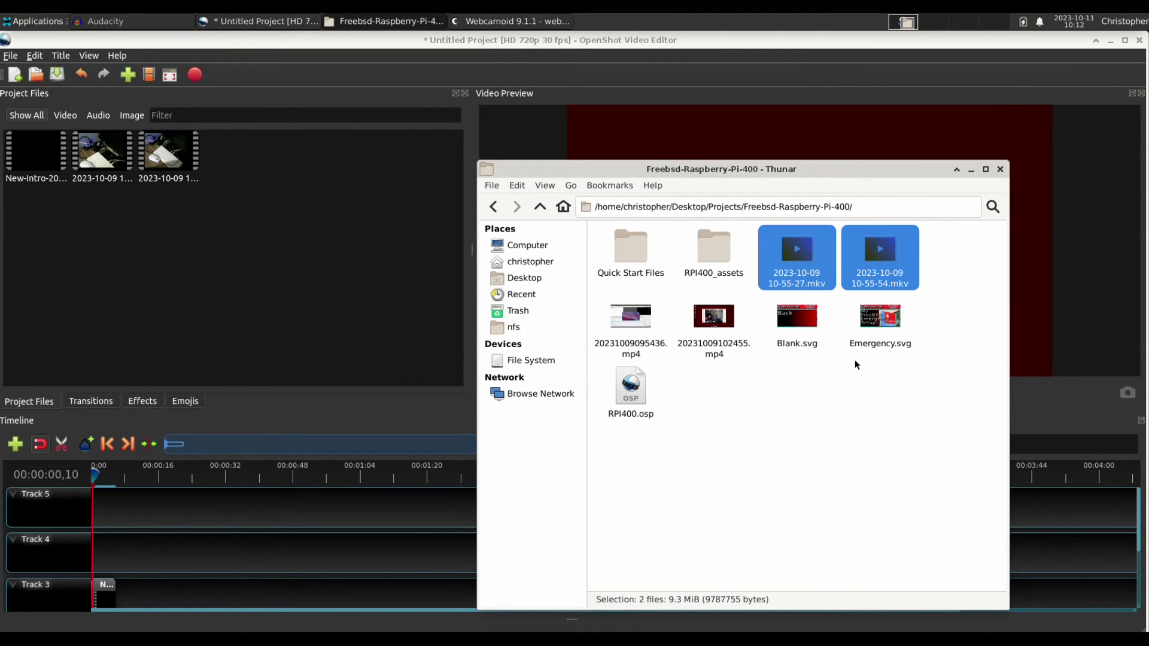
drag(770, 321, 237, 284)
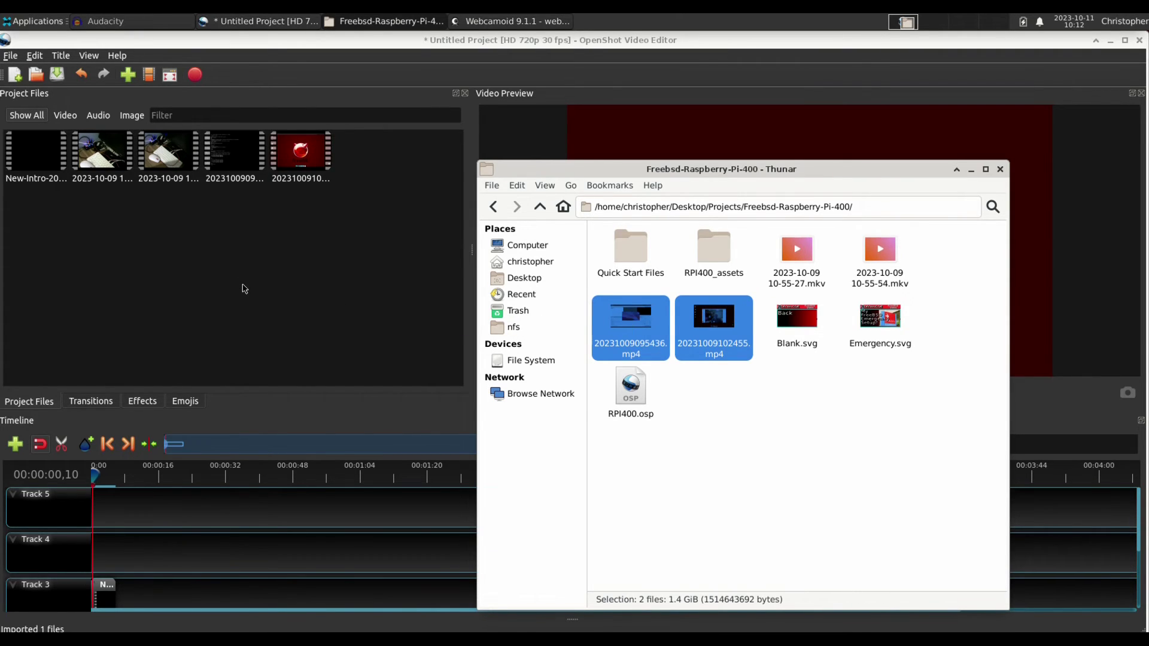
click(339, 47)
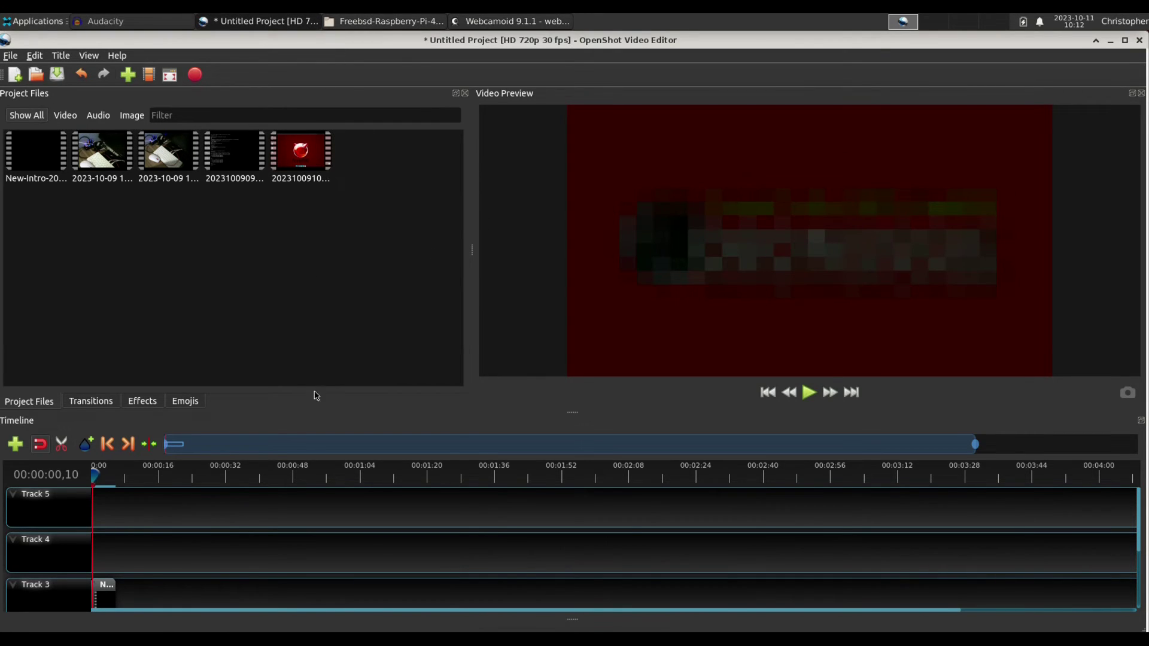
Place the first 2023-10-09 .mkv clip on Track 3 after the intro and preview it.
drag(93, 474, 95, 466)
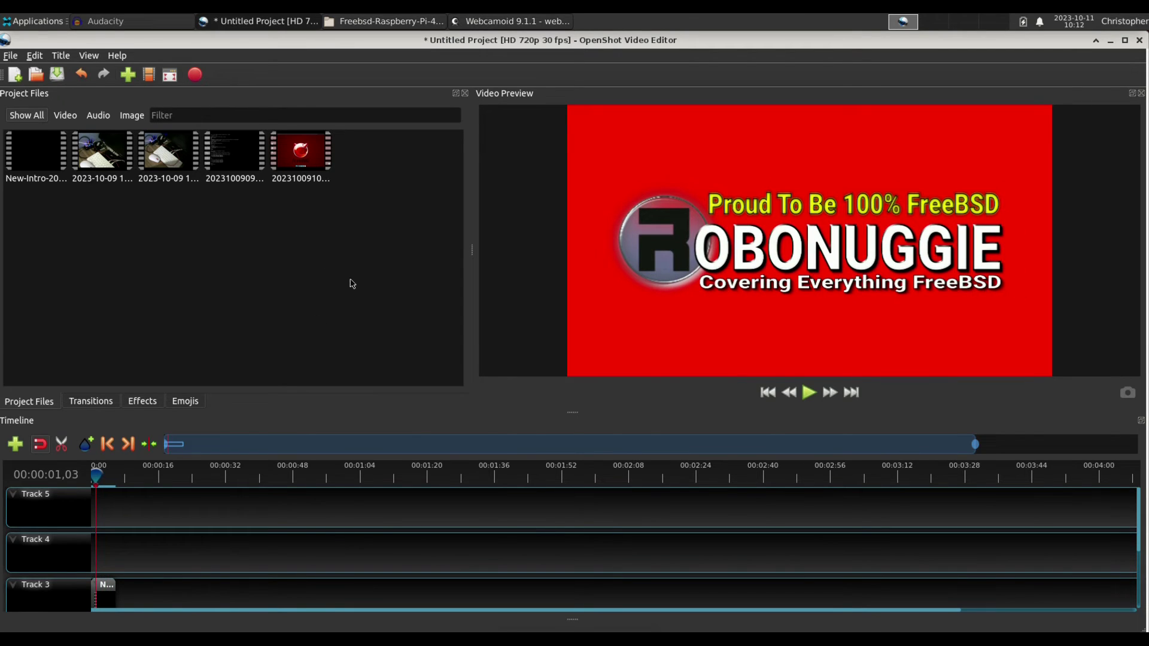
click(103, 166)
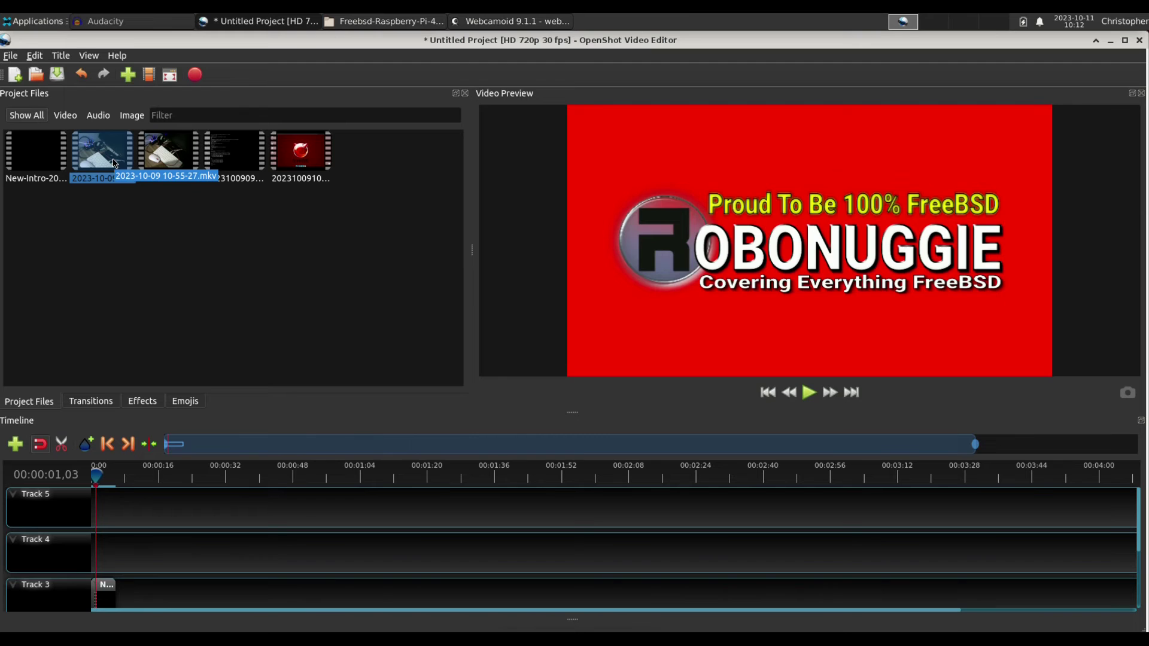
drag(165, 163, 160, 559)
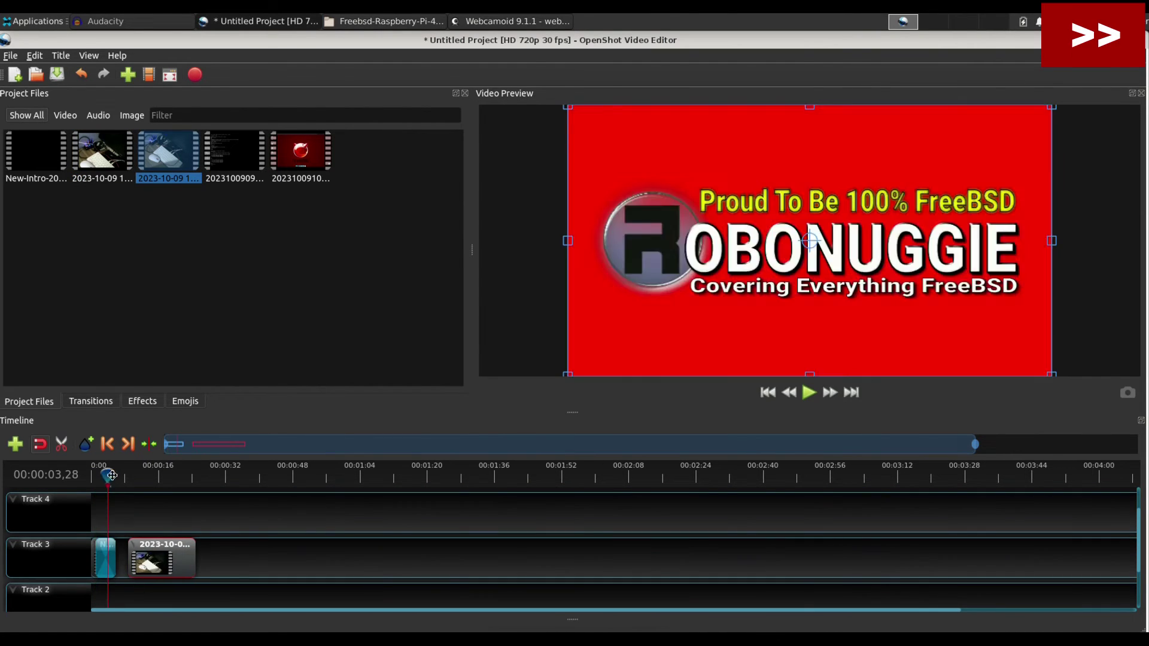
click(817, 393)
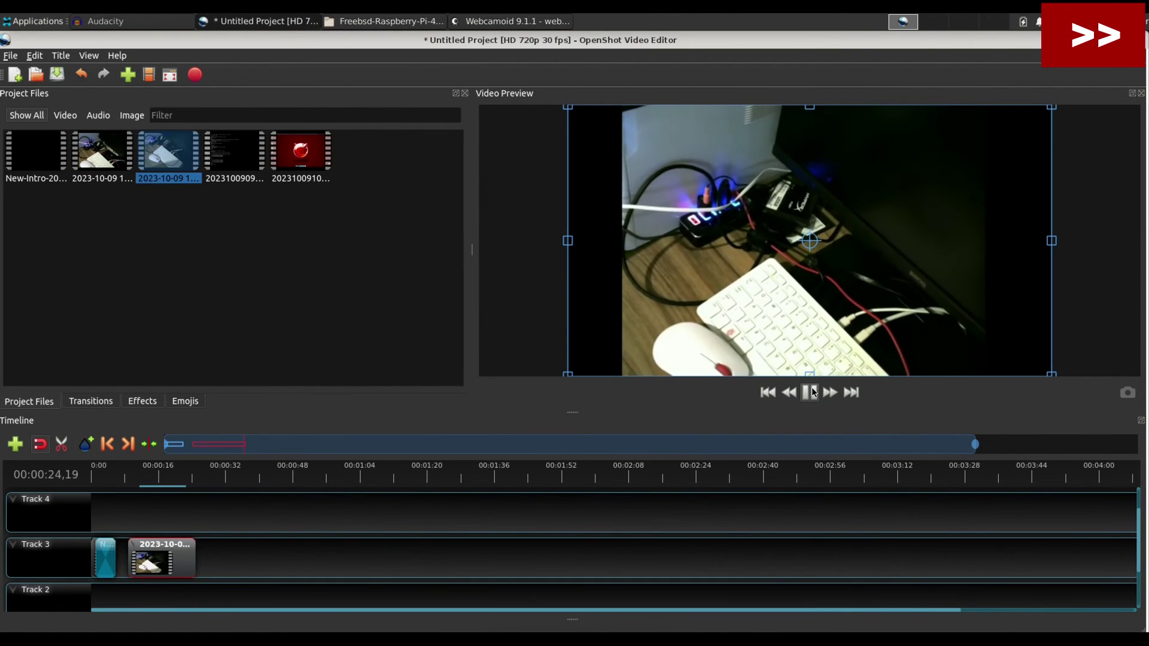
Drop 20231009095436.mp4 onto Track 3 and play it back from about 23 seconds.
click(227, 168)
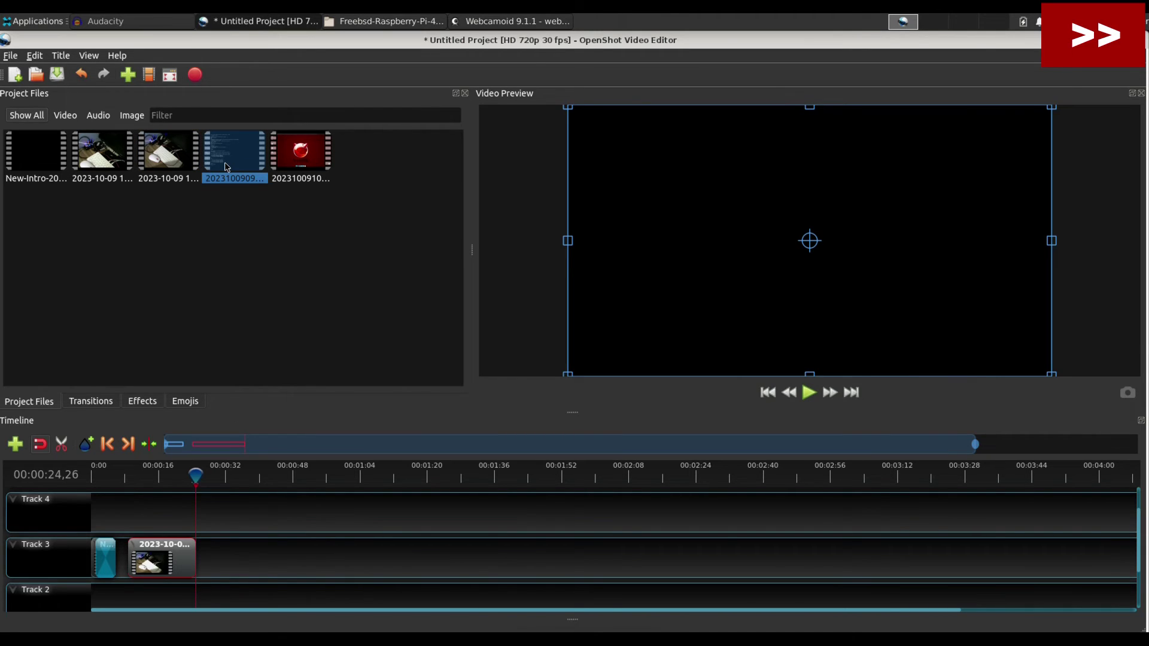
drag(227, 167, 218, 553)
click(195, 476)
drag(181, 480, 155, 465)
click(809, 392)
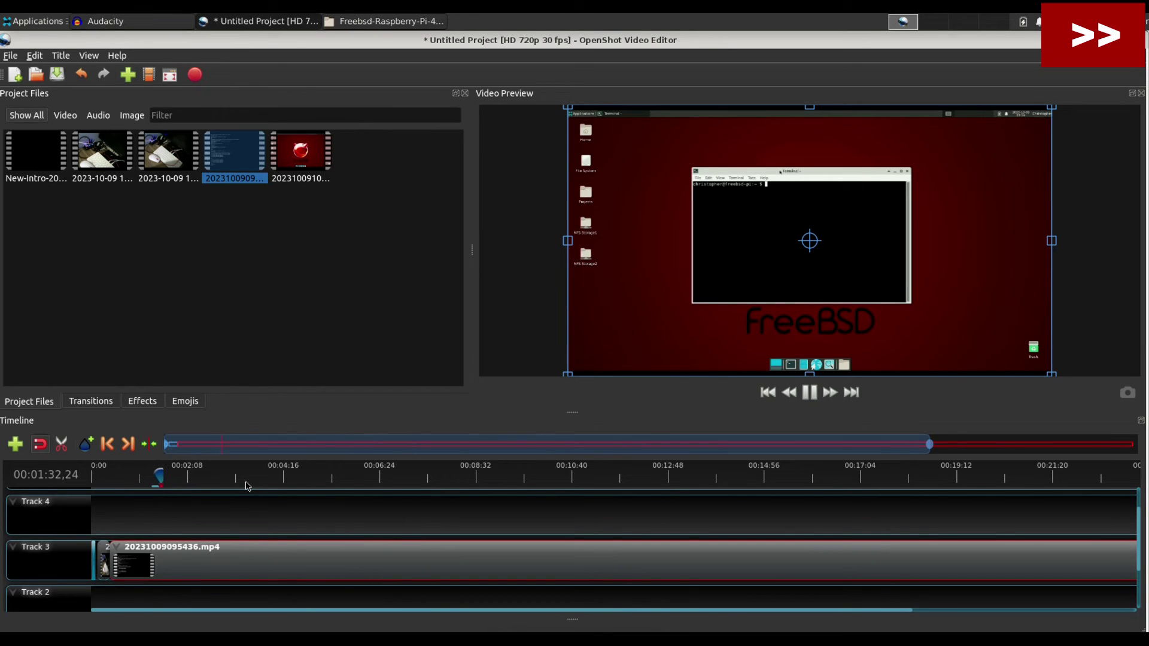
Add the 20231009102455.mp4 recording to the timeline and move it to the start of Track 3.
click(137, 481)
click(145, 479)
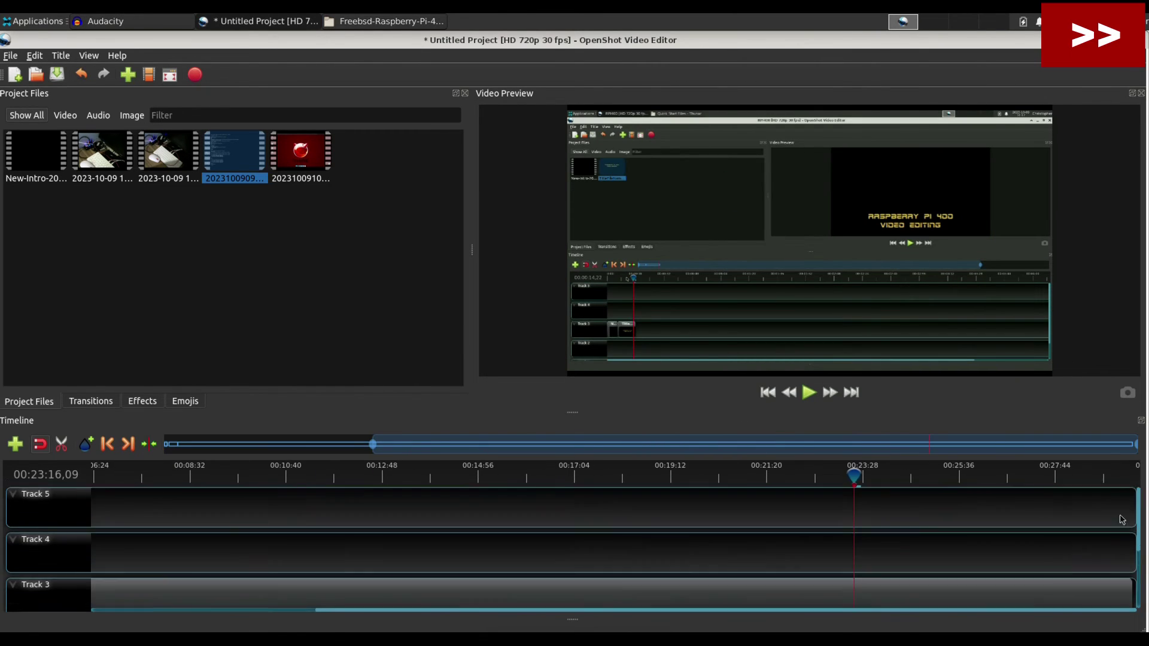
click(300, 154)
drag(300, 154, 790, 509)
drag(1015, 513, 290, 538)
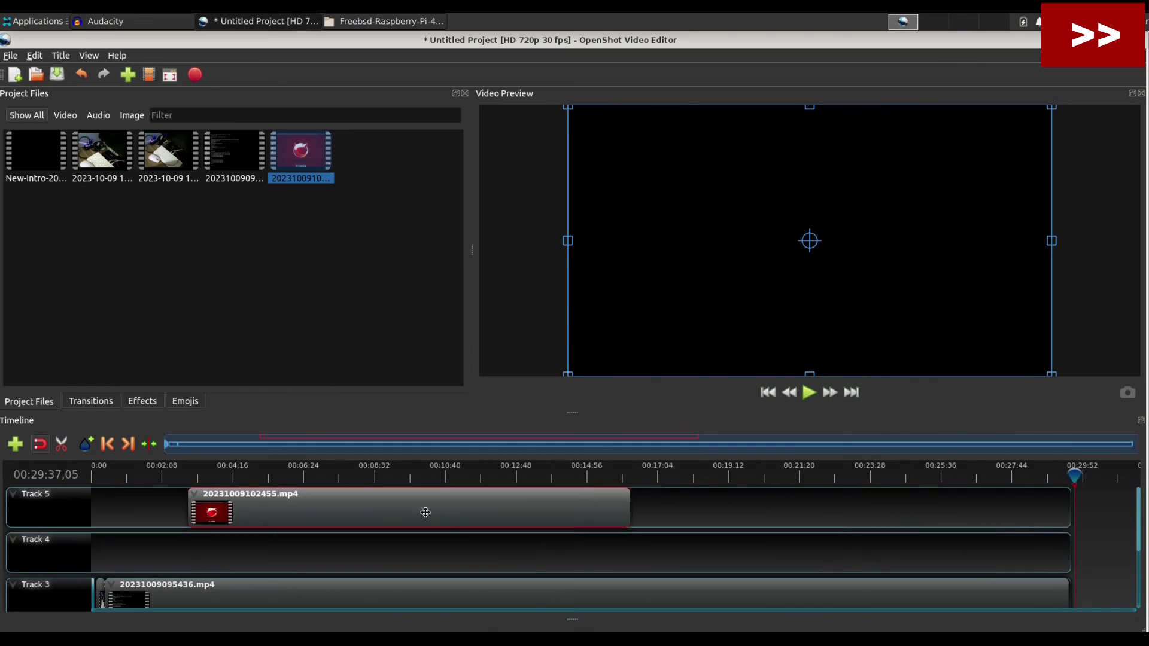
drag(598, 476, 1075, 475)
Play from the beginning and scrub through about 24 and 38 minutes to the clips' end.
click(165, 174)
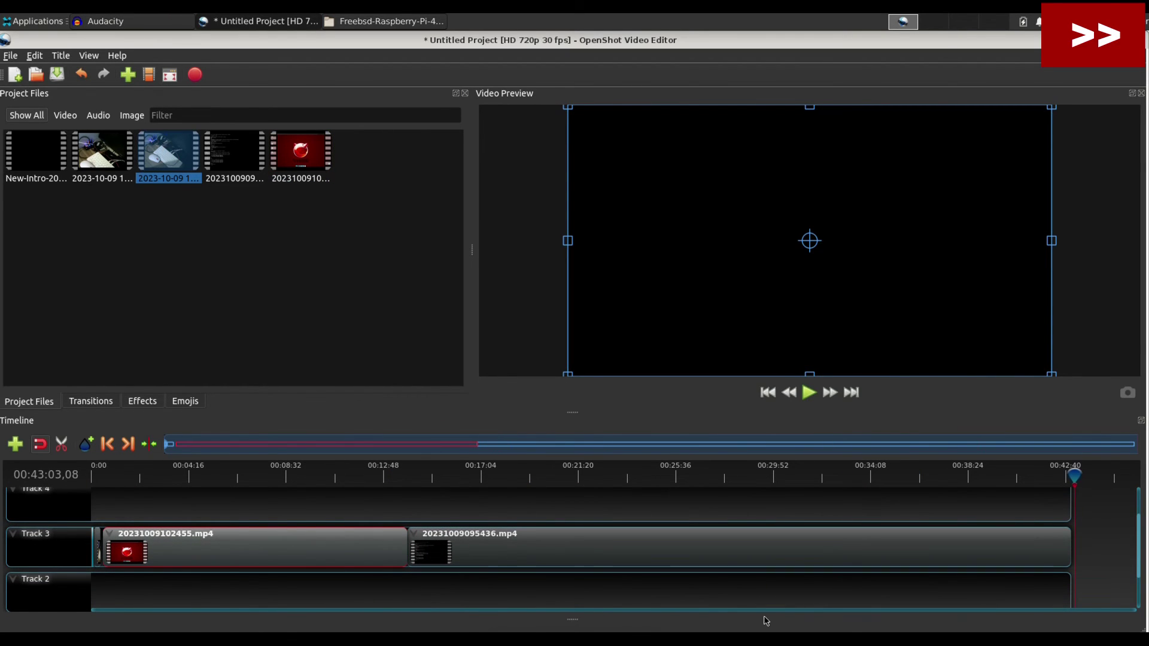
click(98, 475)
key(space)
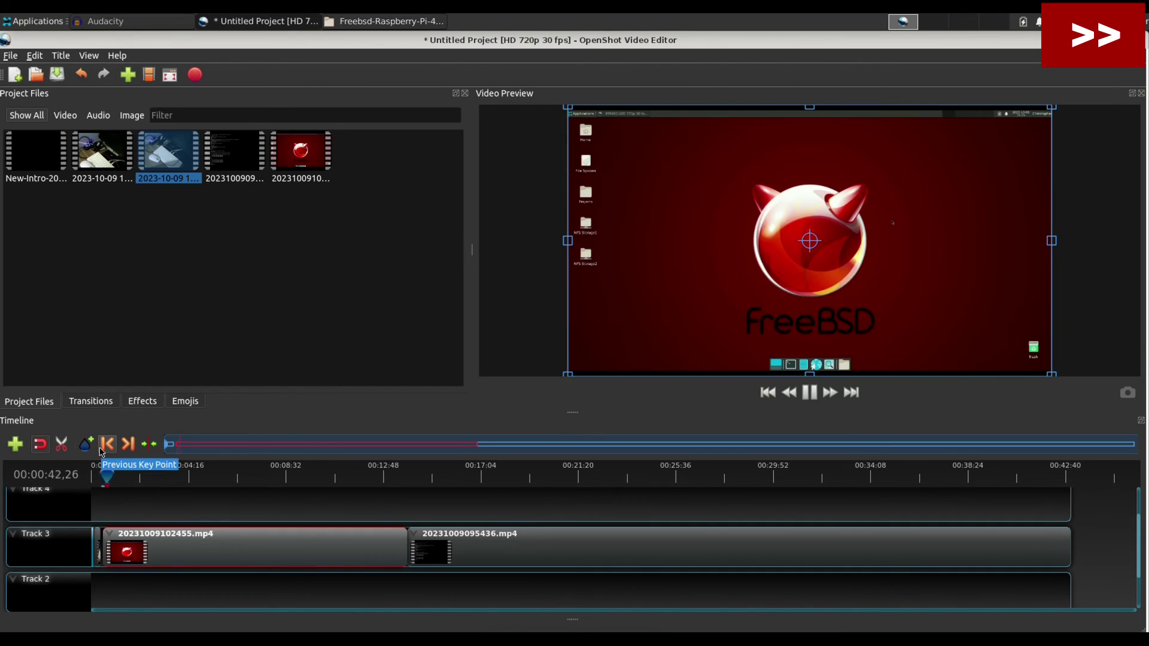
drag(258, 476, 321, 484)
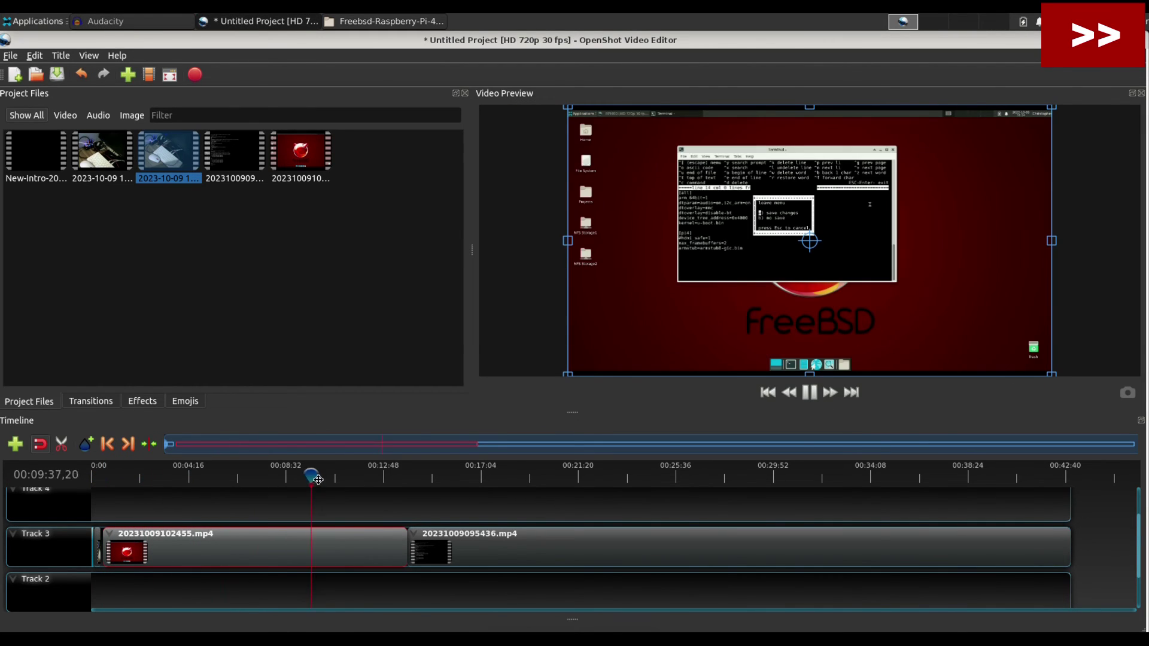
click(810, 395)
click(631, 476)
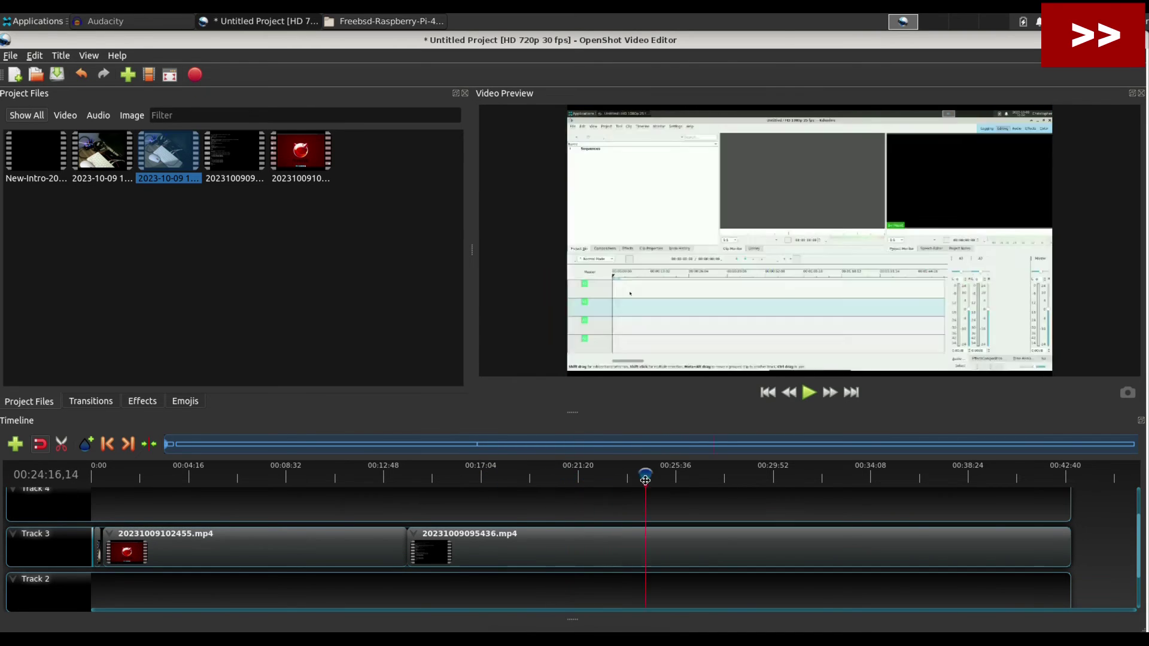
drag(627, 479, 953, 479)
click(851, 392)
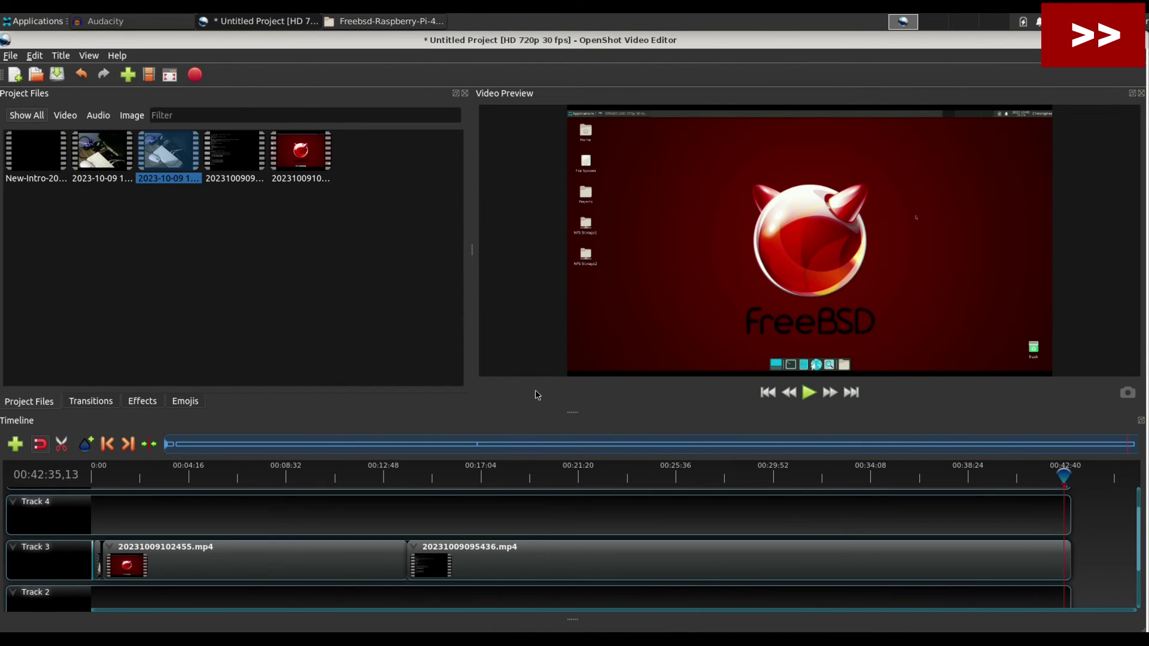
Stop the narration recording, apply the RoboNuggie macro to the whole track, and save as rpi400.
click(161, 19)
key(space)
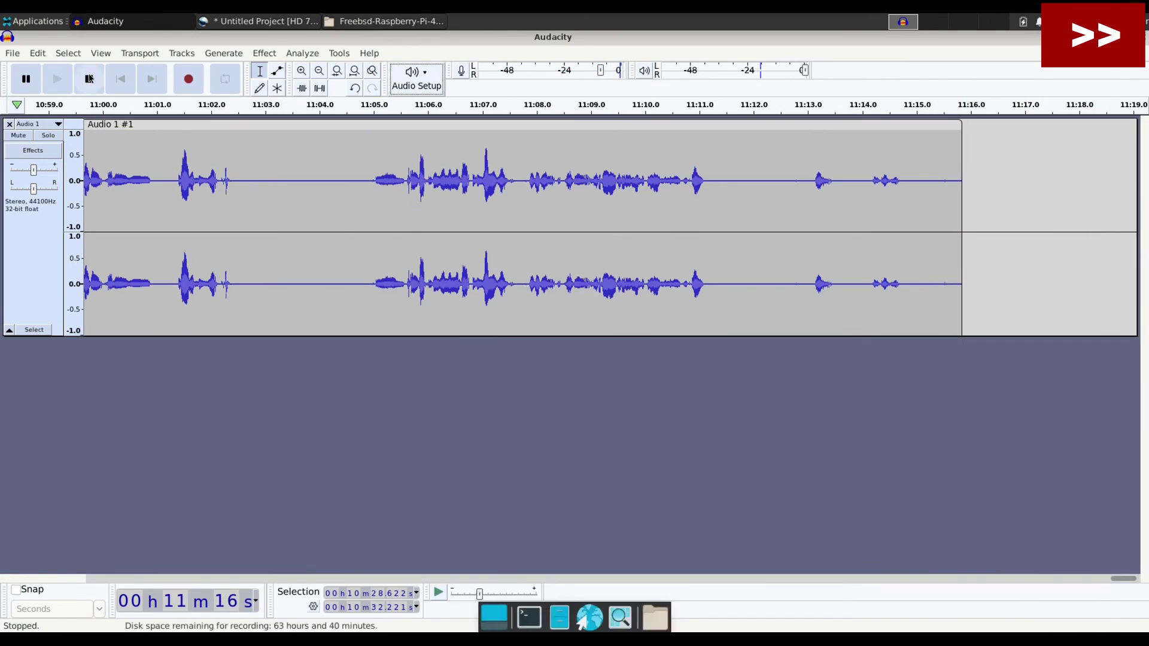
key(ctrl+a)
click(339, 53)
mouse_move(359, 106)
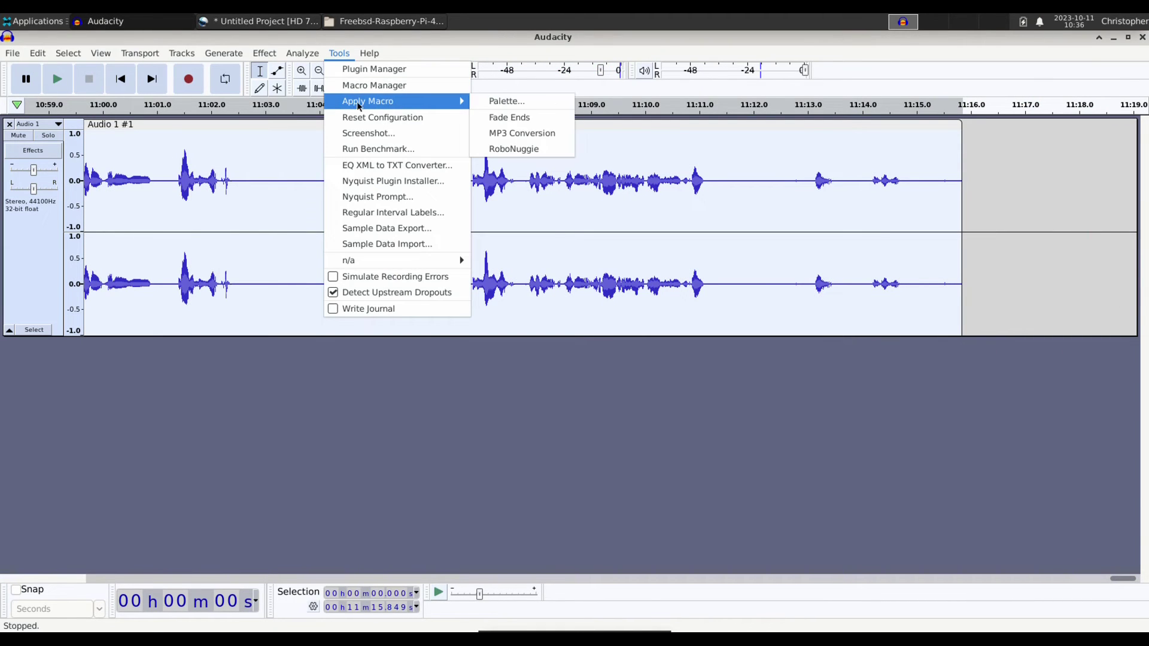
click(550, 149)
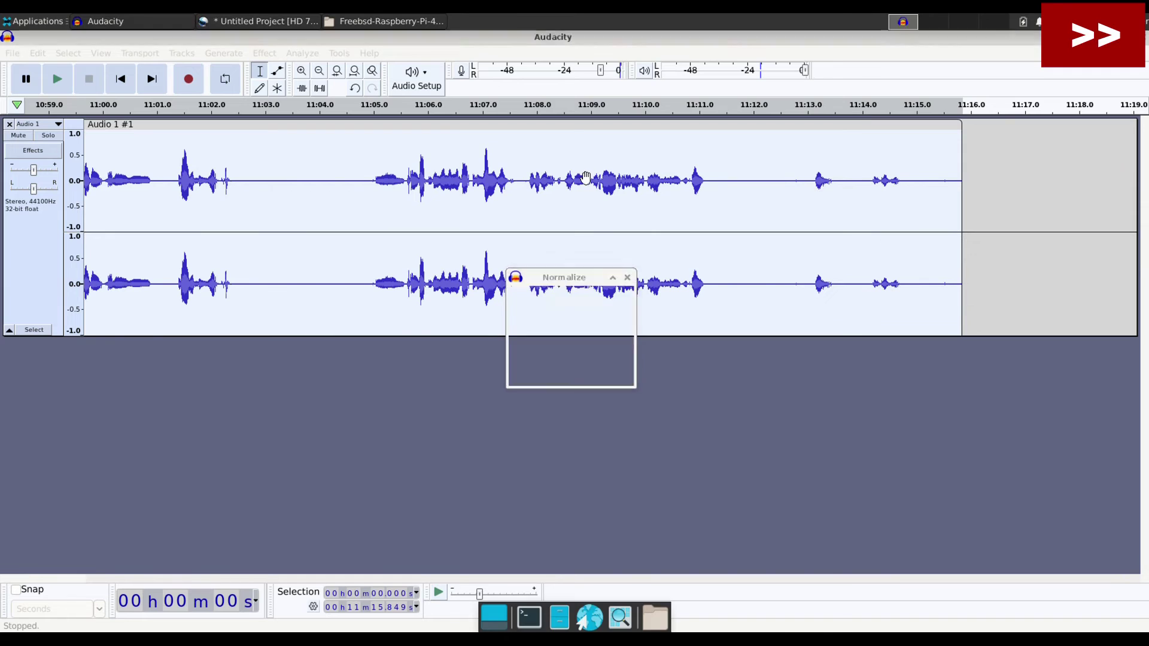
key(Return)
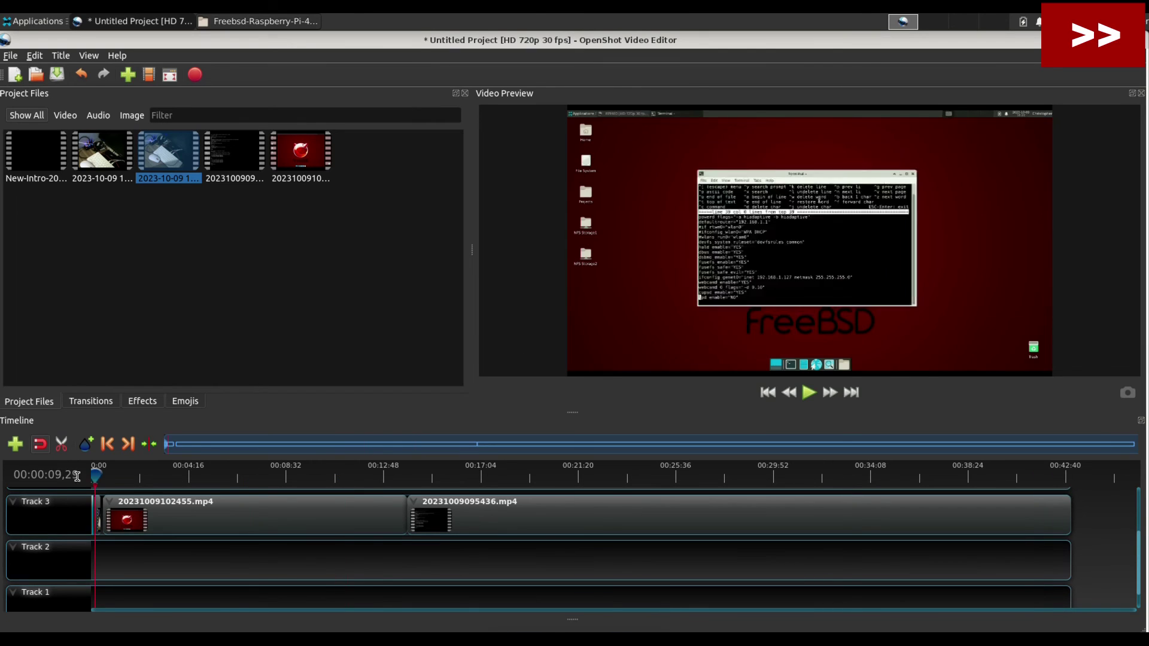
click(129, 517)
drag(227, 514, 341, 513)
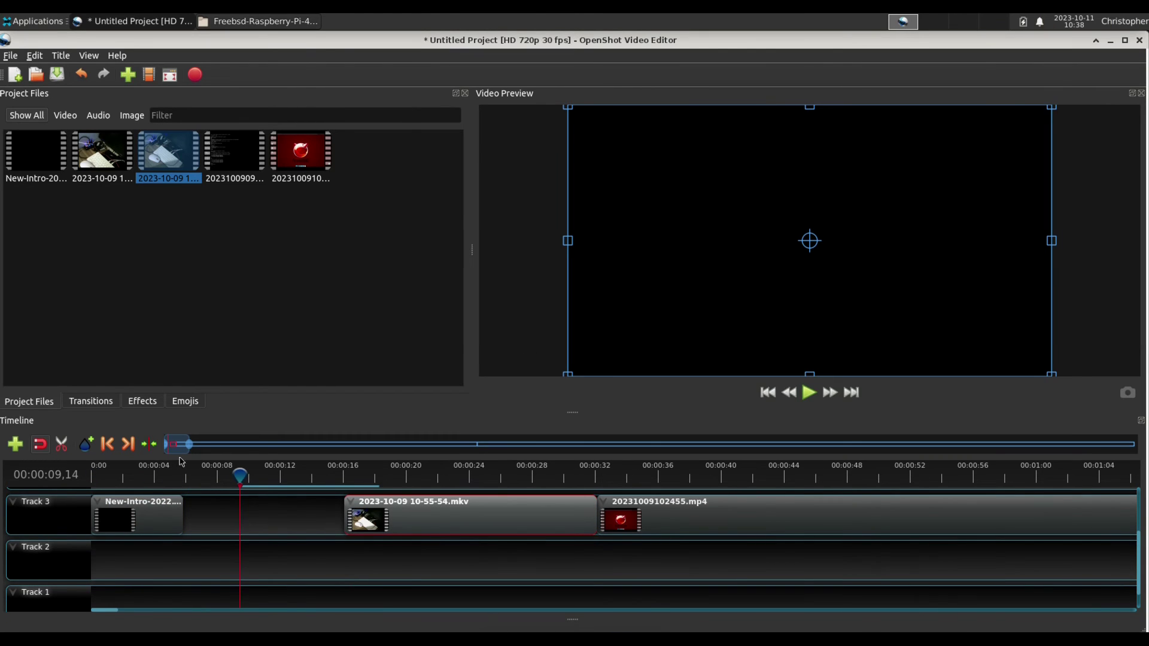
click(62, 56)
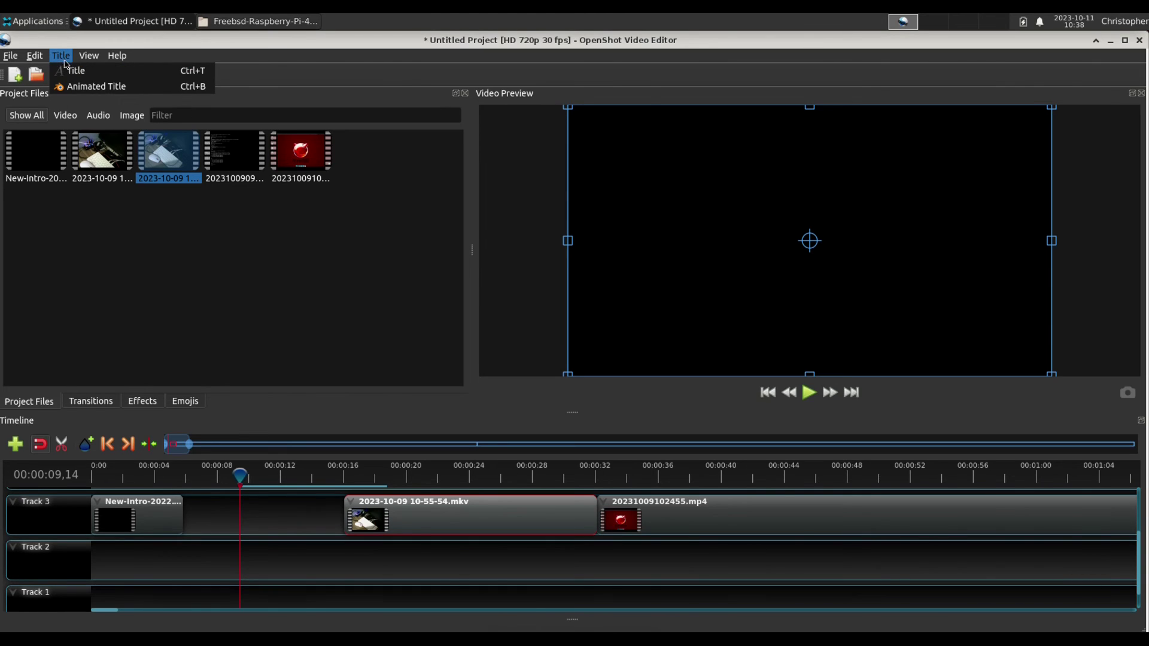
click(74, 71)
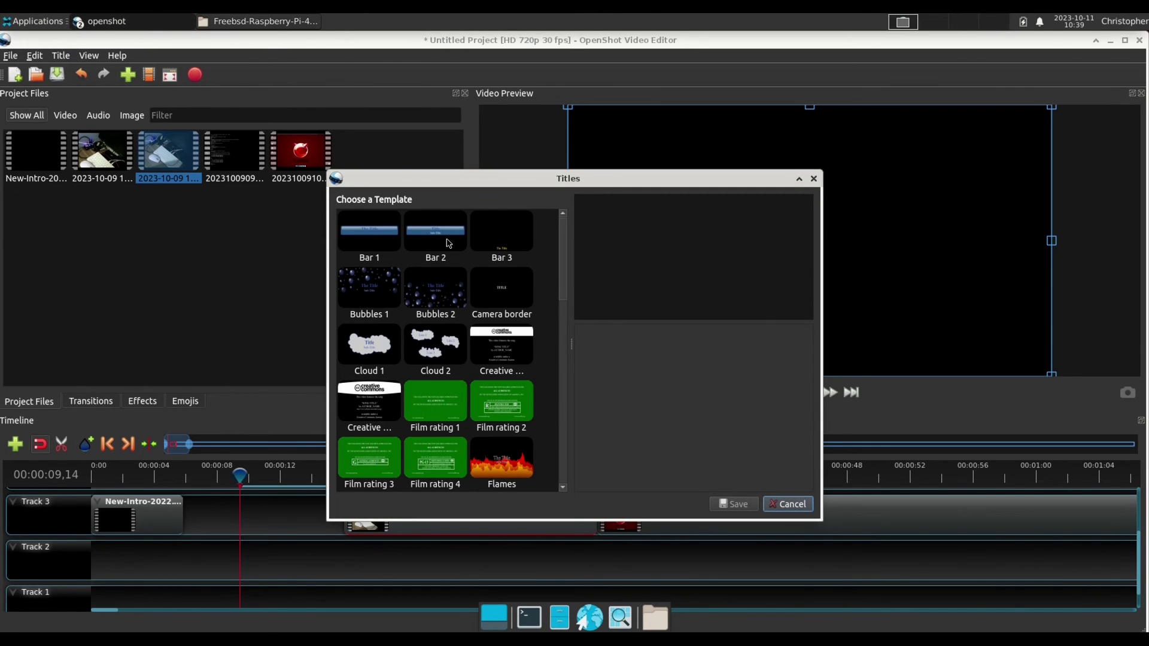
scroll(473, 276, down, 8)
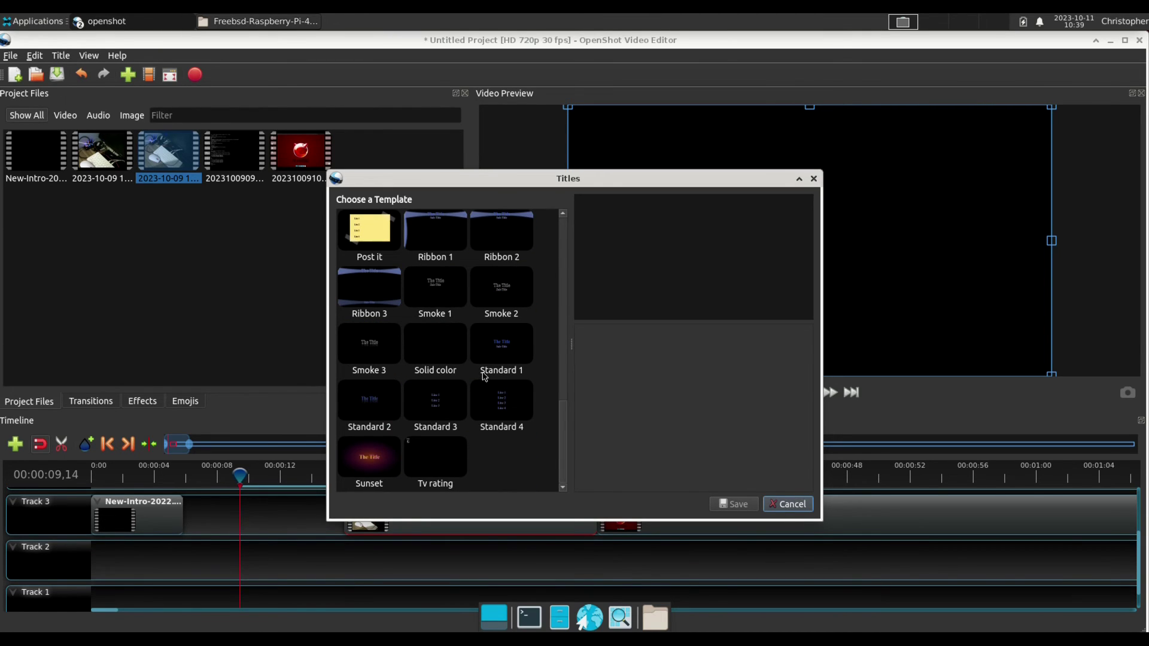
click(428, 402)
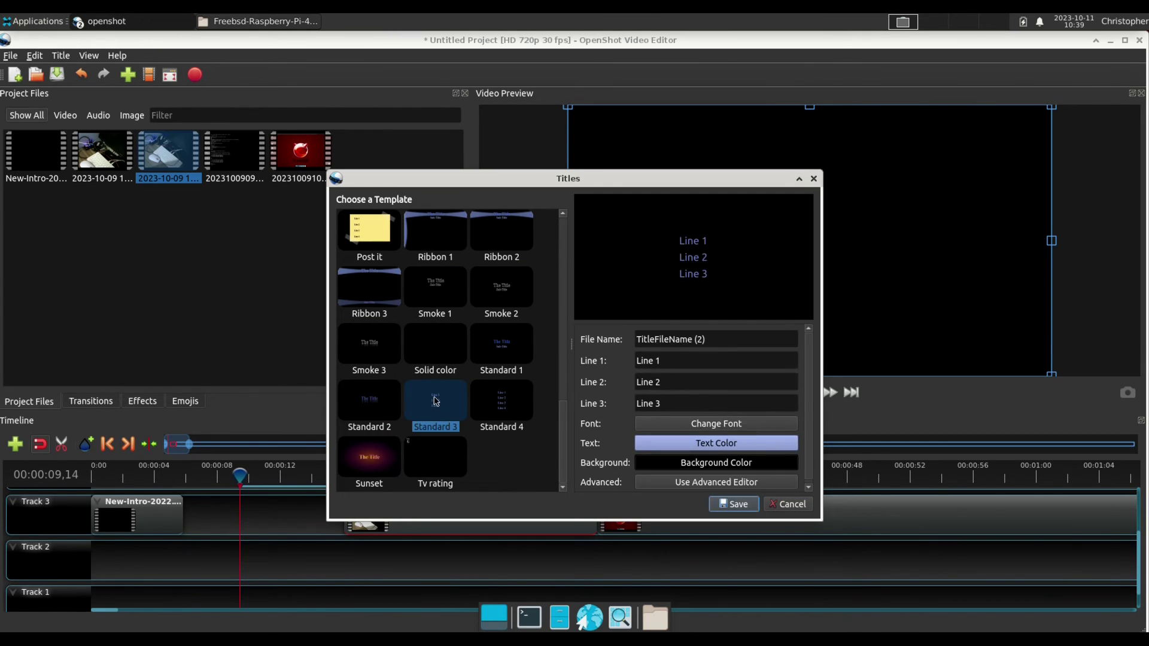
Enter title lines 'Video Editing', 'on my Raspberry Pi 400', 'using FreeBSD!', save, and place on Track 2.
drag(682, 359, 614, 358)
text(Video)
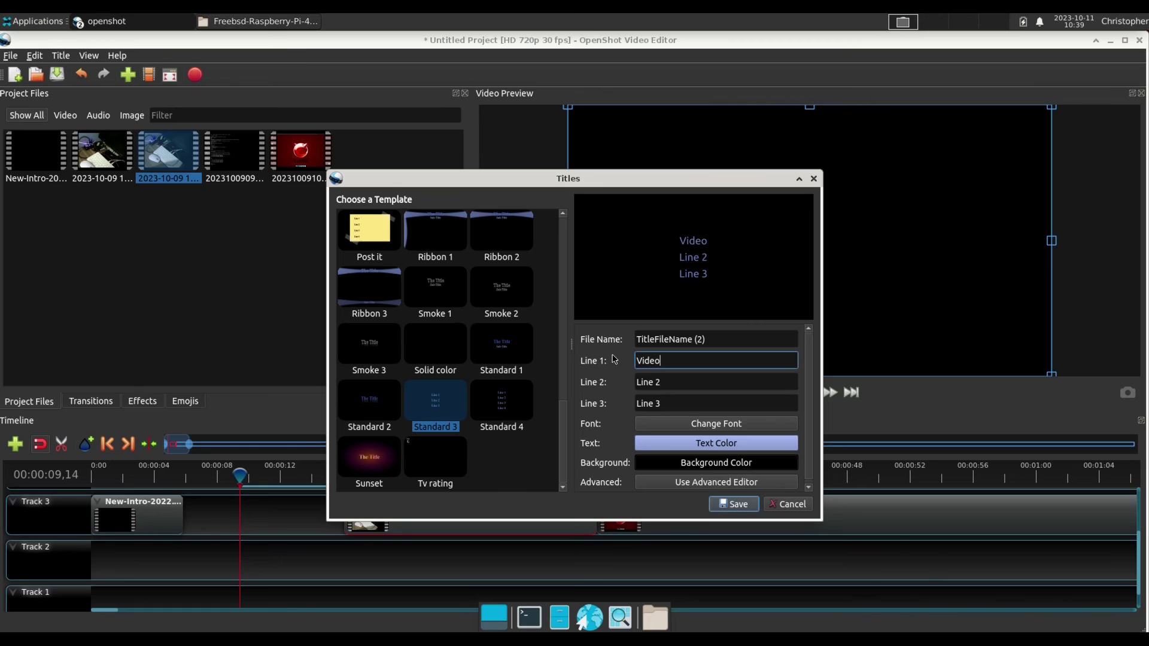
text( Edit)
text(ing)
key(Tab)
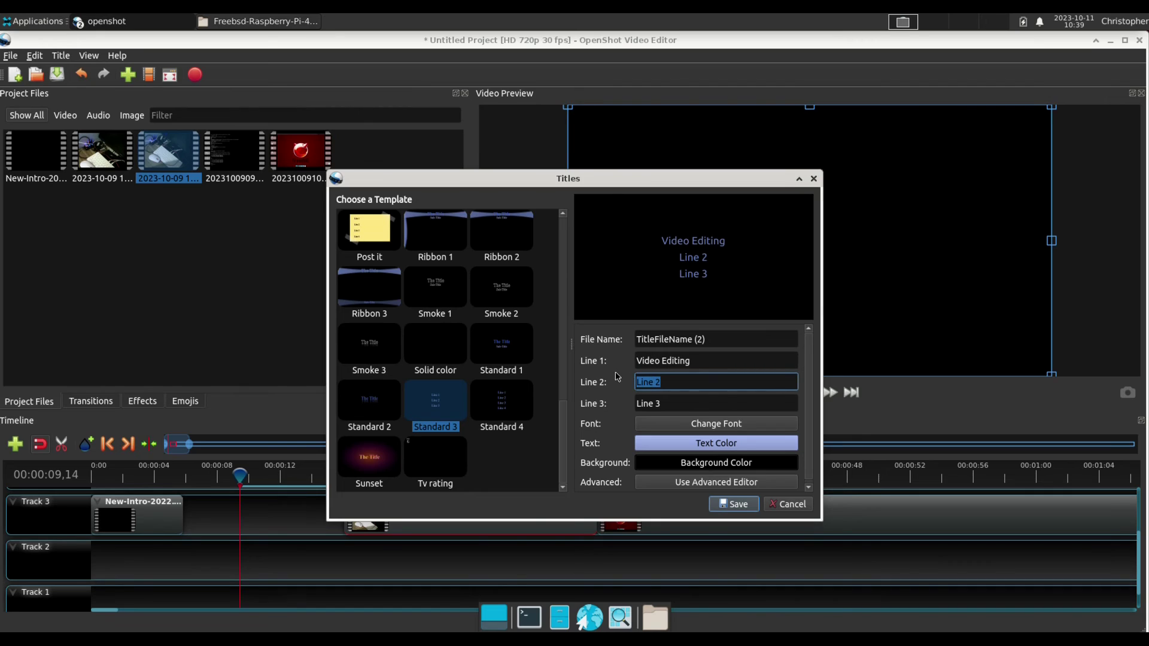
text(on my Raspberry Pi 400)
key(Tab)
text(using FreeBSD!)
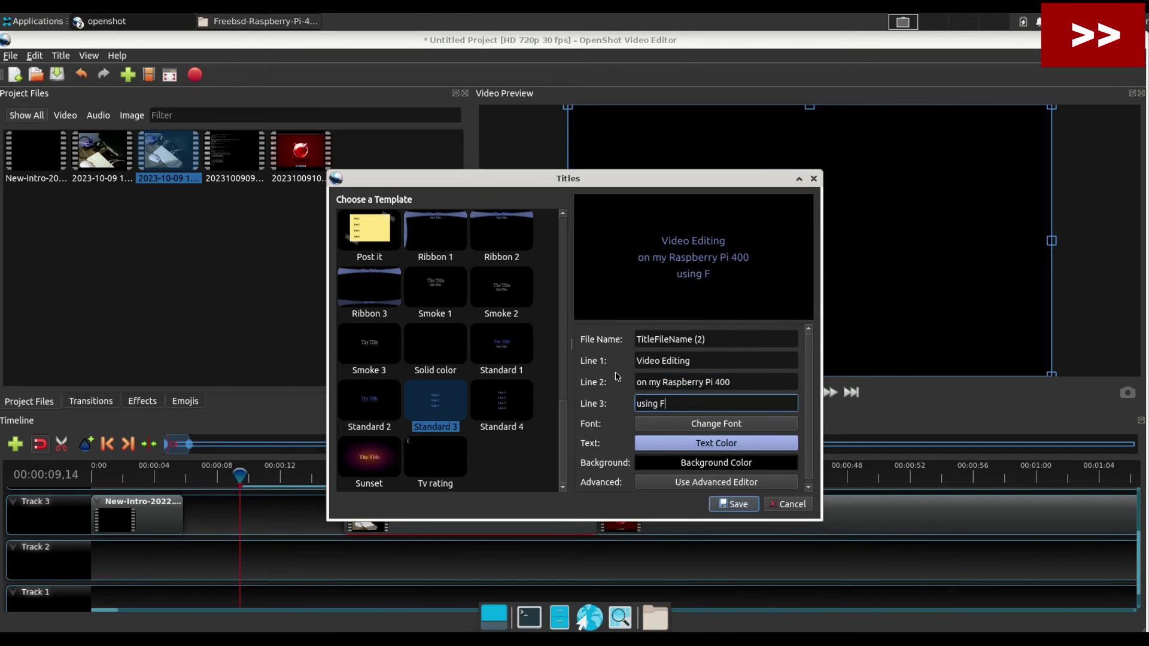
click(716, 424)
click(646, 411)
click(734, 504)
drag(366, 152, 246, 563)
drag(353, 512, 301, 516)
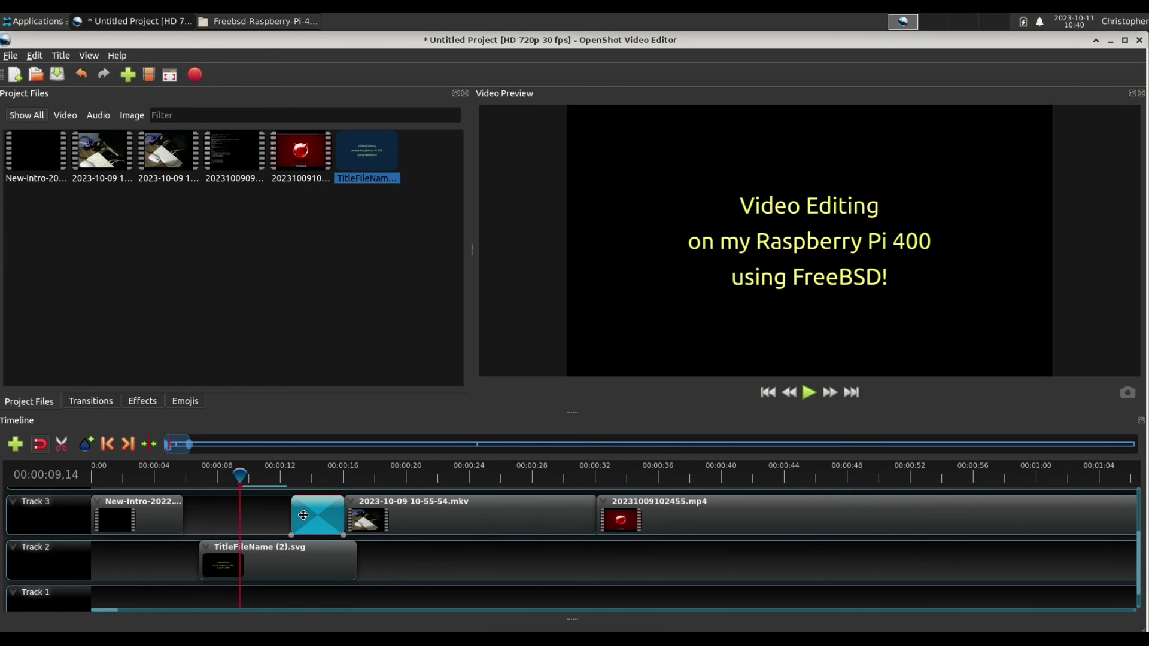
Delete the transition, move the title into Track 3's gap, lengthen it, and add transitions.
key(Delete)
drag(277, 548, 263, 514)
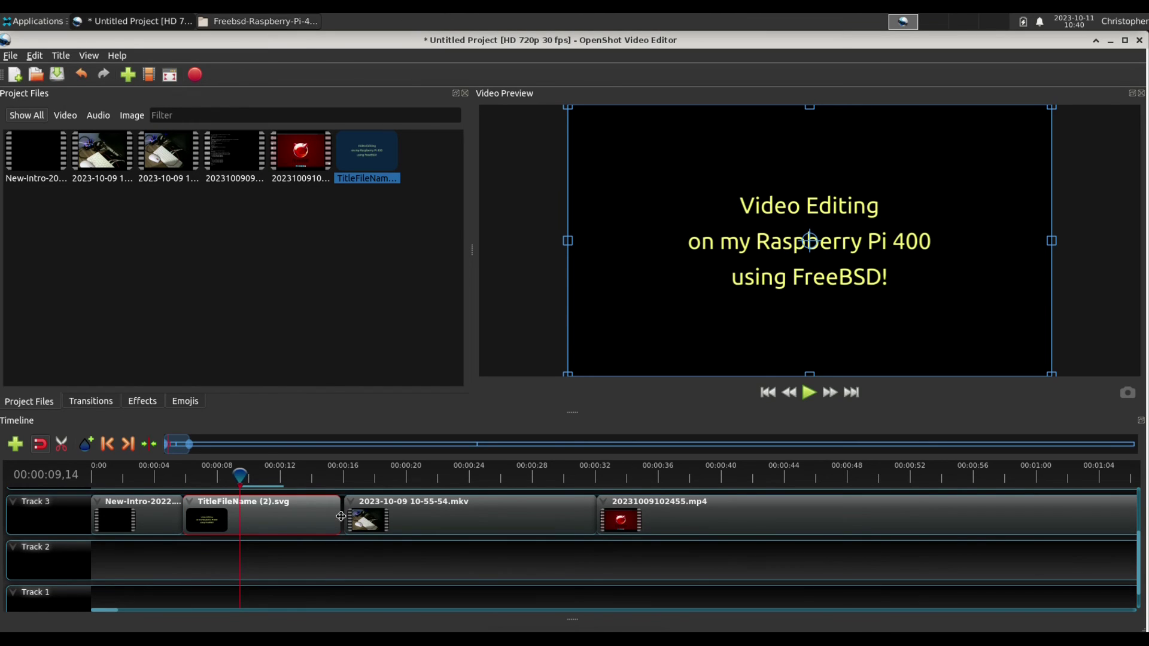
drag(340, 516, 350, 515)
drag(369, 503, 335, 501)
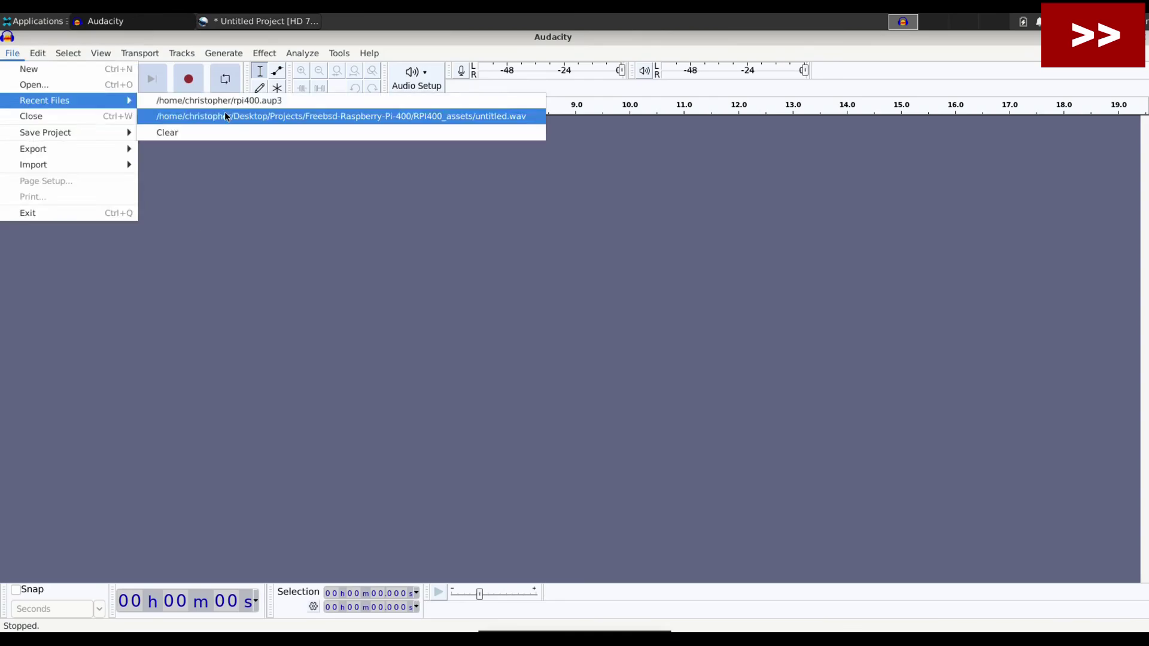
Put the untitled.wav narration on Track 2 and shift it right.
click(225, 115)
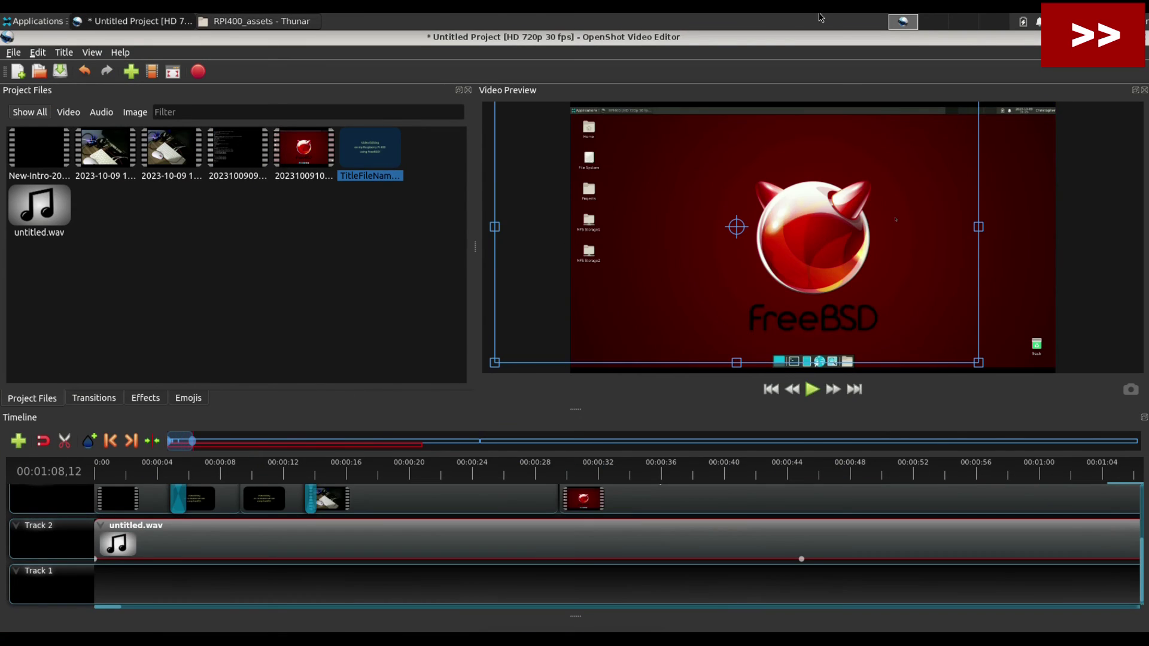
key(F11)
click(156, 407)
drag(119, 538, 198, 538)
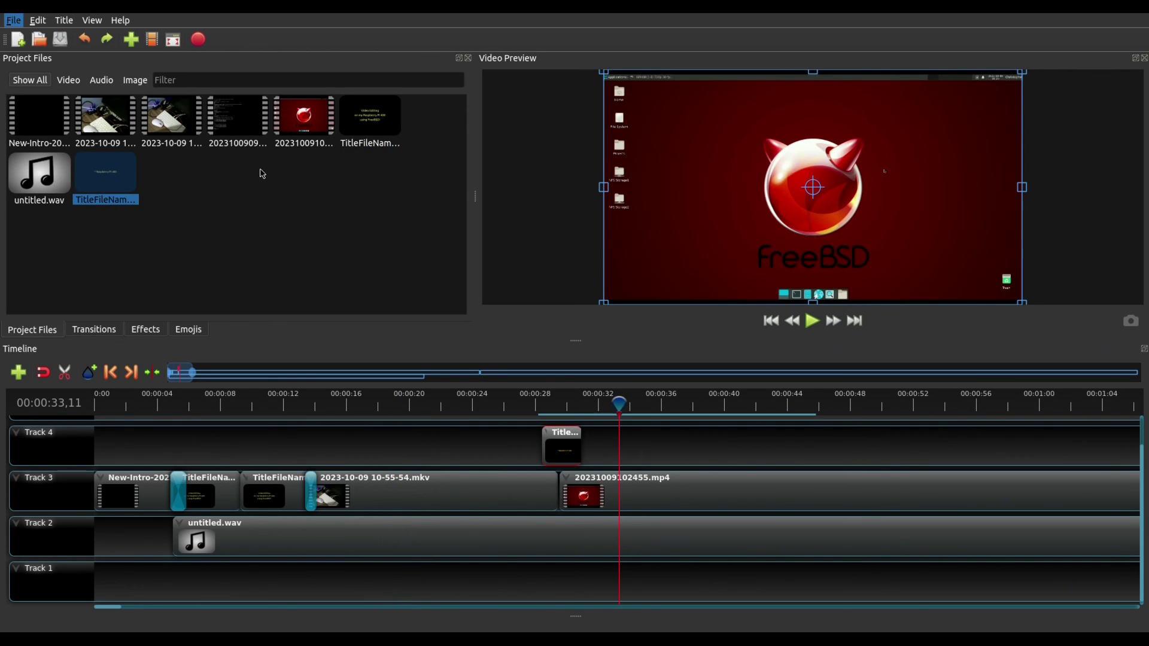
Export RPI400 using the YouTube HD target with the FHD 1080p 29.97 fps profile.
key(ctrl+e)
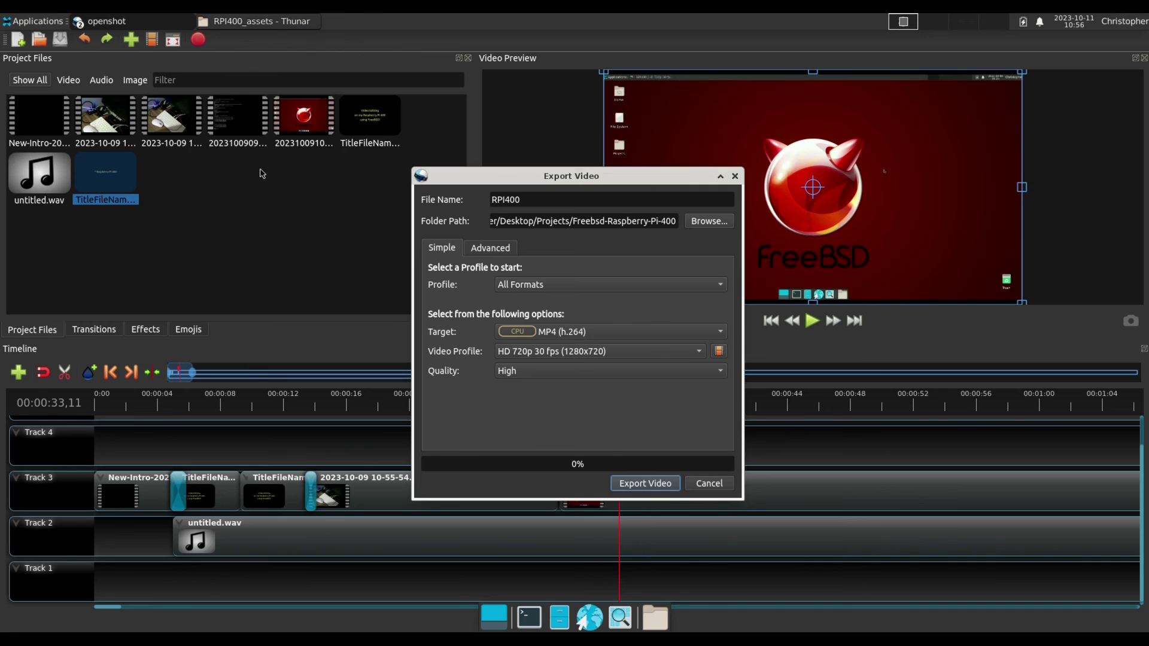
click(599, 351)
scroll(584, 486, up, 5)
scroll(584, 487, down, 5)
click(584, 486)
click(598, 351)
click(586, 487)
click(658, 486)
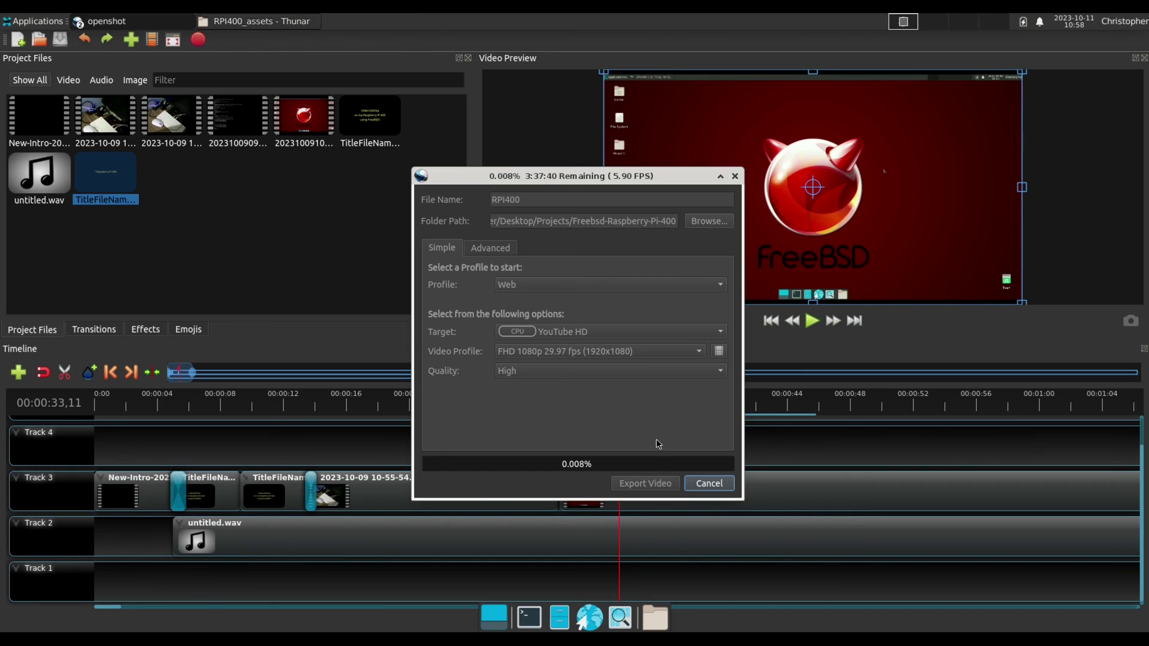